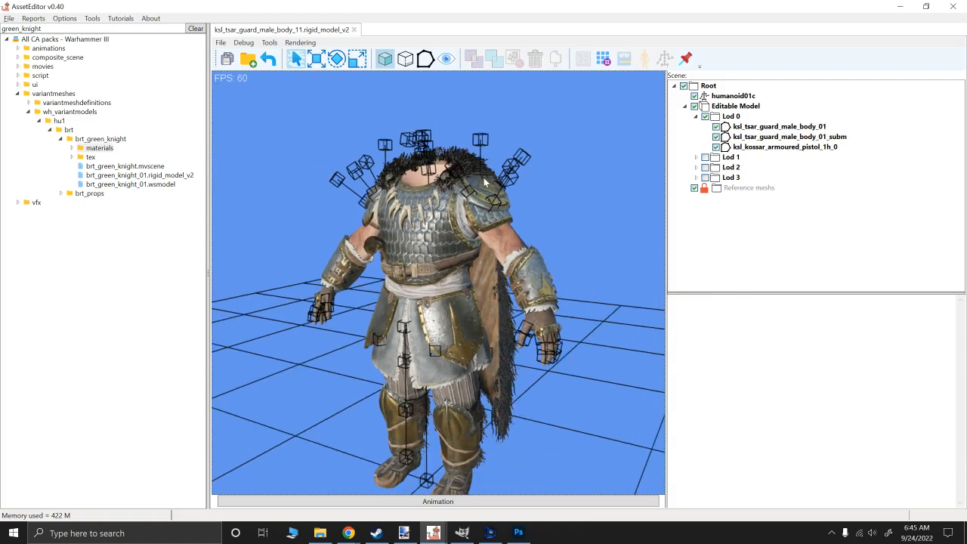
- Select the ksl_tsar_guard_male_body_01_subm mesh and turn off Only used Textures to examine all of its texture slots
click(430, 220)
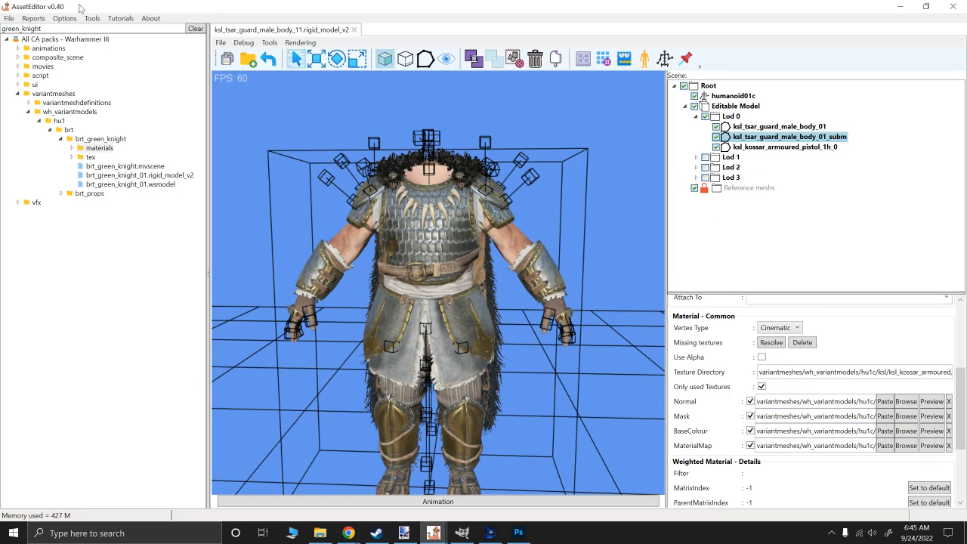
click(7, 20)
click(7, 20)
click(761, 385)
scroll(739, 385, down, 2)
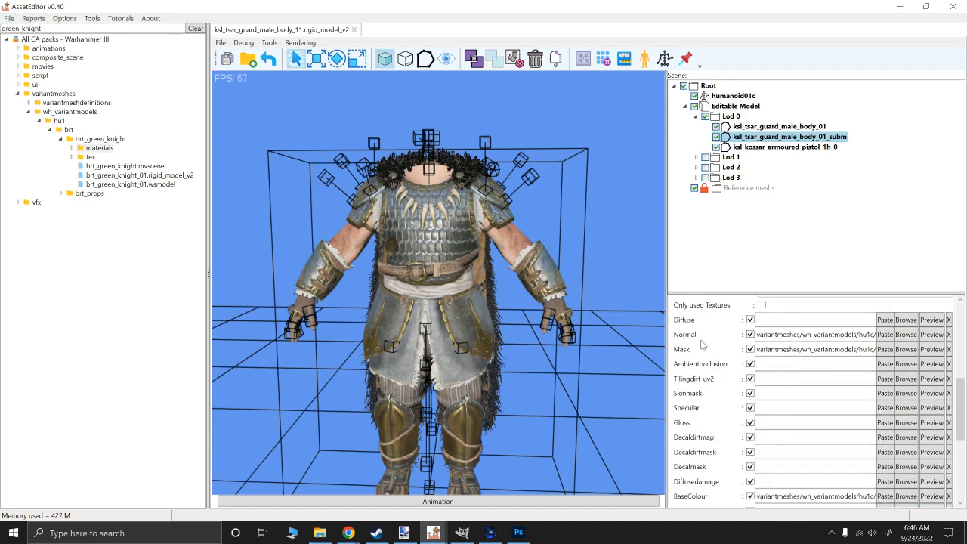
scroll(699, 382, down, 1)
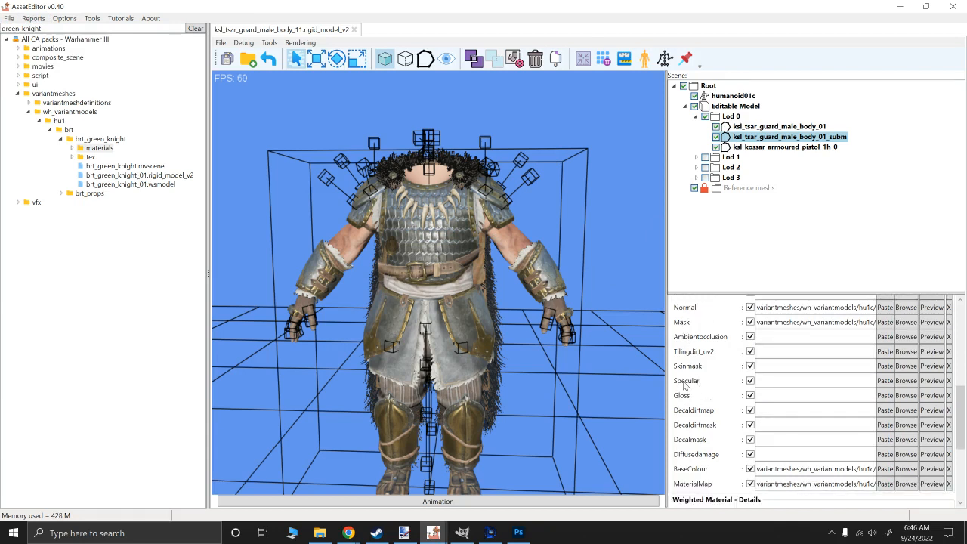
scroll(684, 382, up, 5)
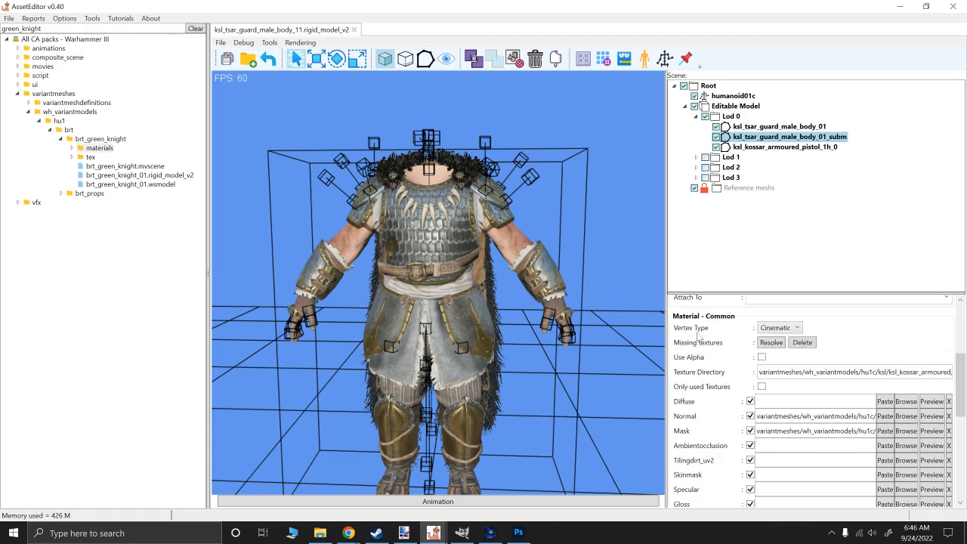
- Compare the mesh's used texture slots with the full list, leaving Only used Textures enabled
click(762, 414)
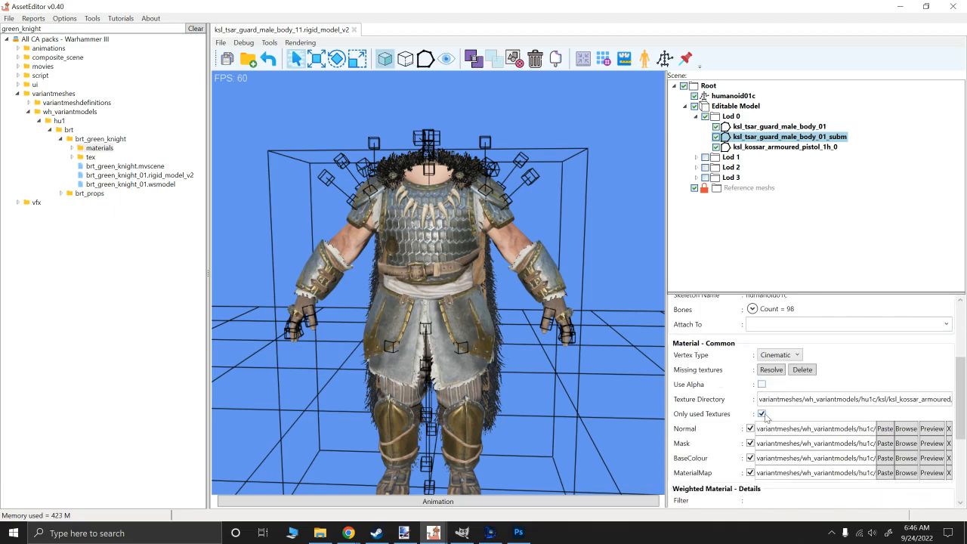
scroll(708, 385, down, 1)
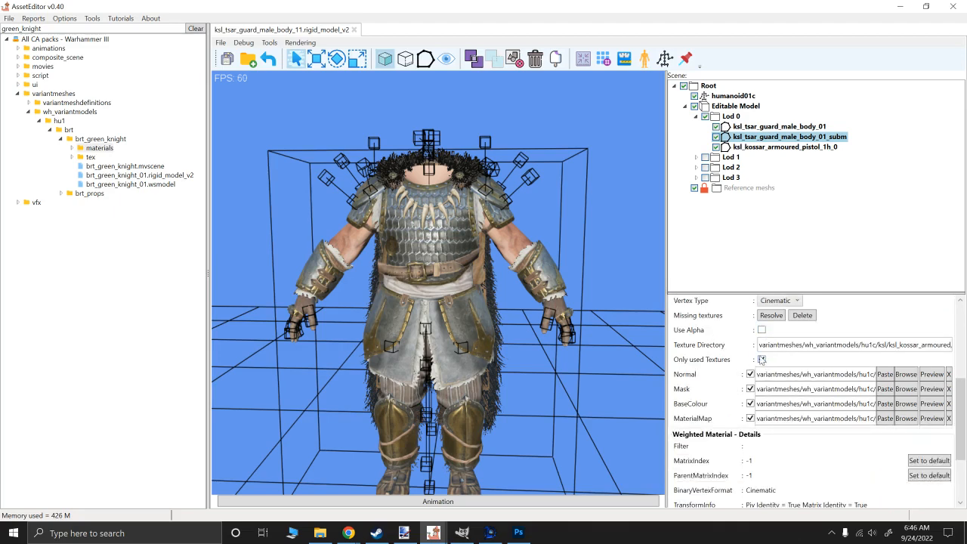
click(761, 361)
scroll(744, 406, up, 1)
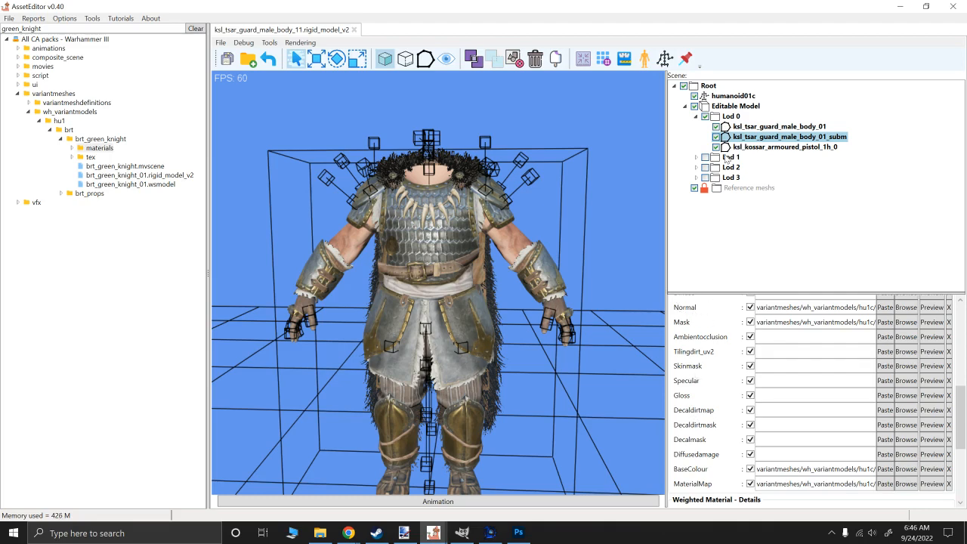
scroll(727, 325, up, 3)
click(761, 412)
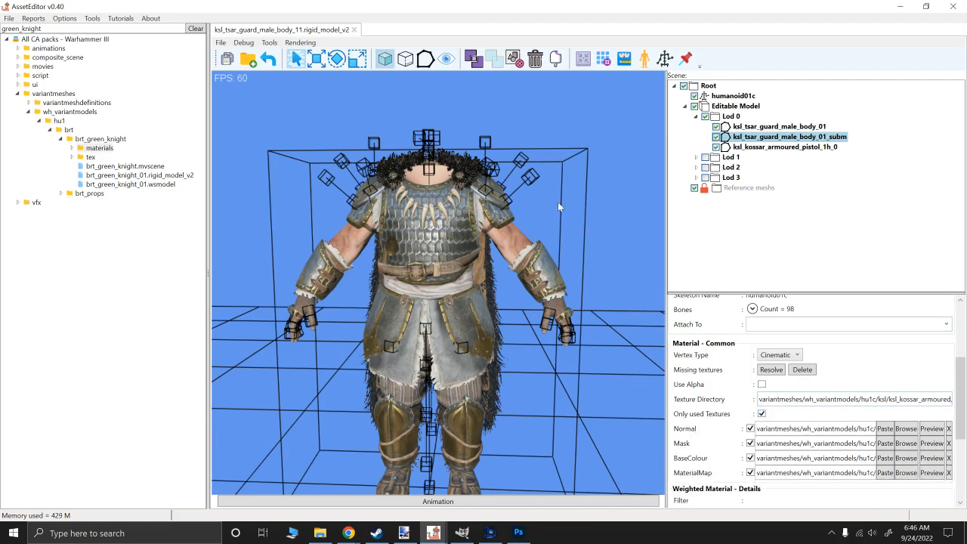
- Compare the torso armour with the Normal texture off and on, leave it enabled, and preview the normal map
scroll(545, 201, up, 8)
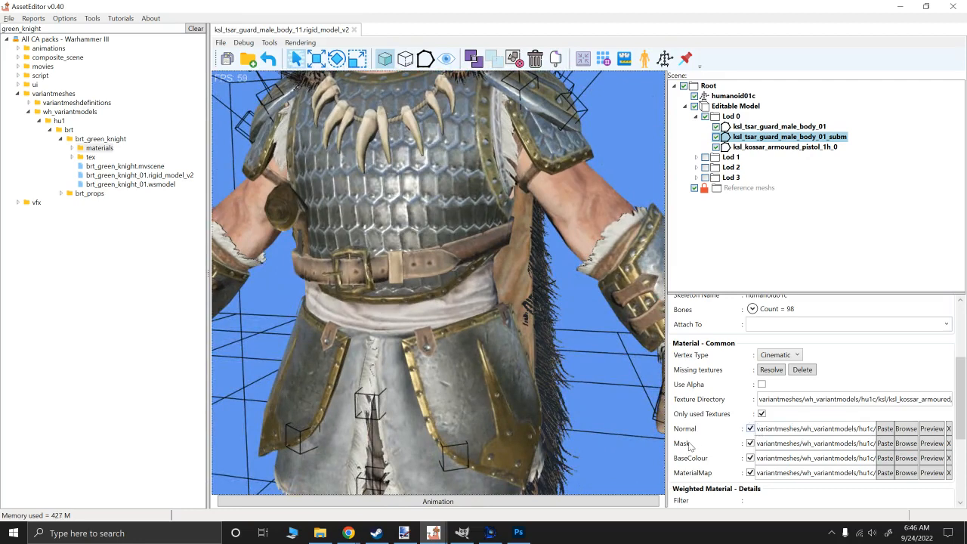
click(750, 429)
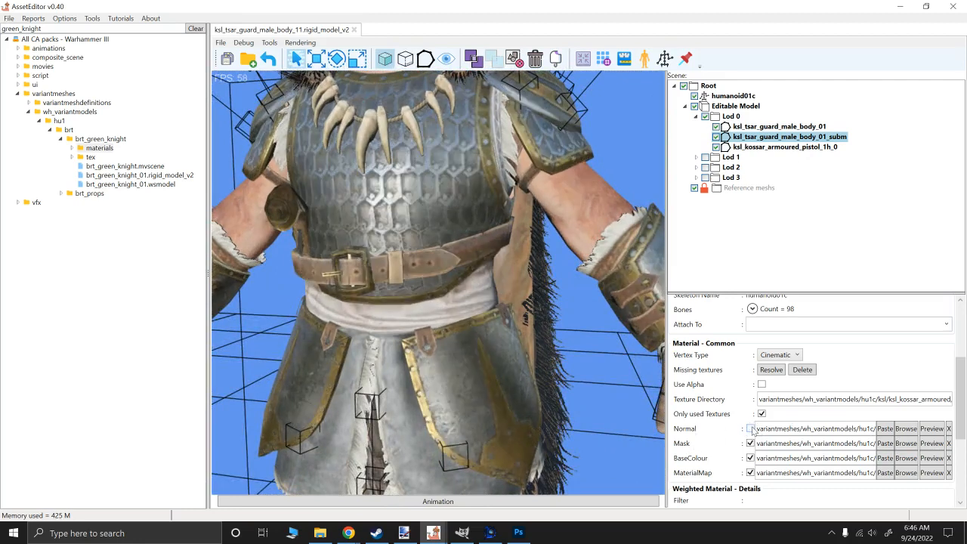
click(750, 429)
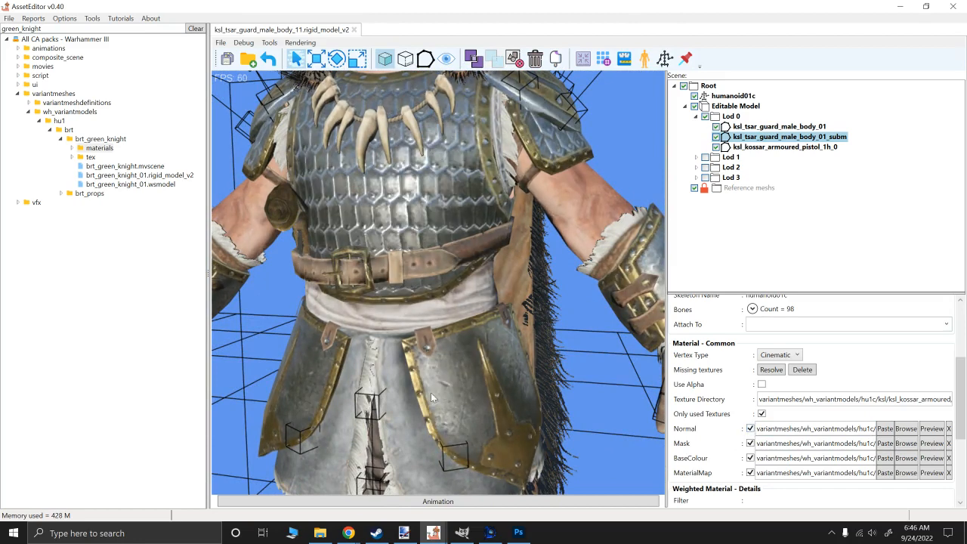
click(749, 430)
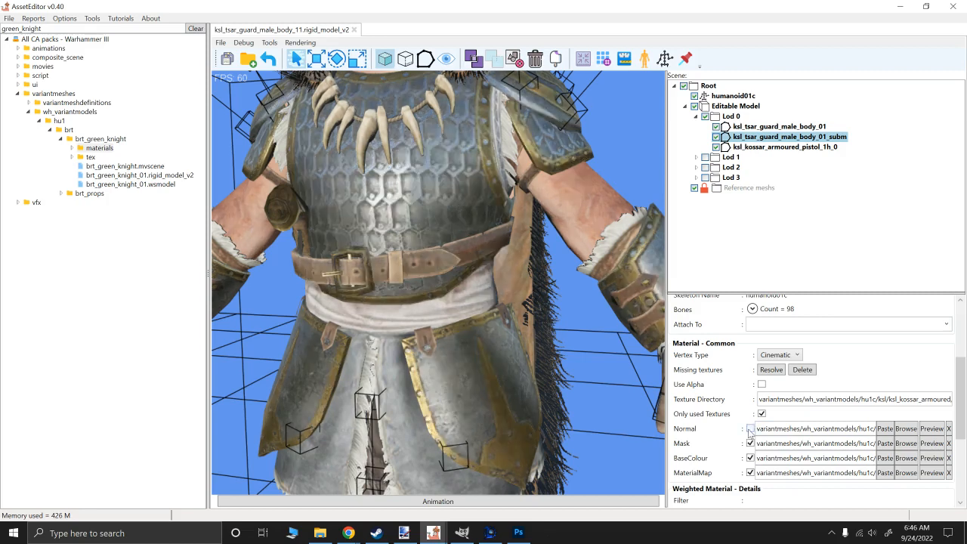
click(749, 430)
click(749, 431)
click(749, 431)
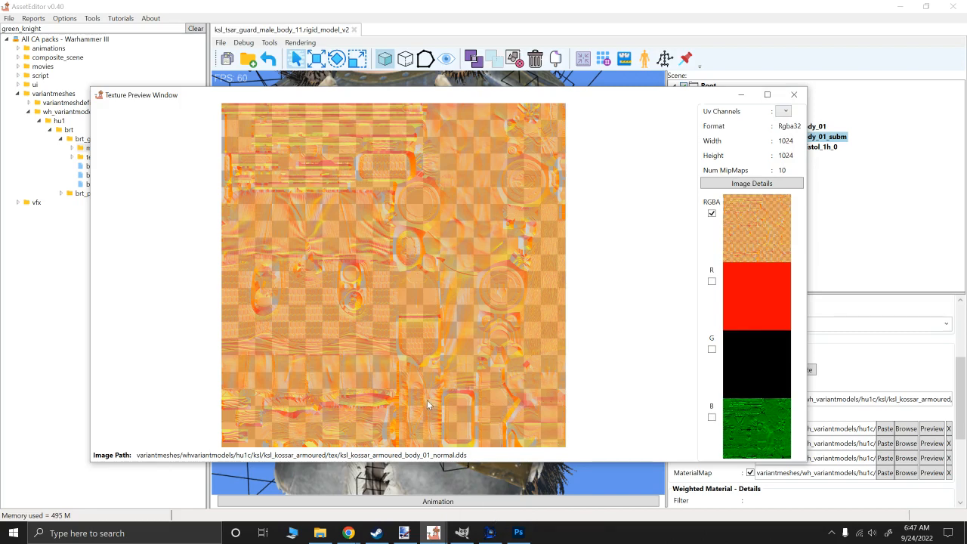
click(793, 94)
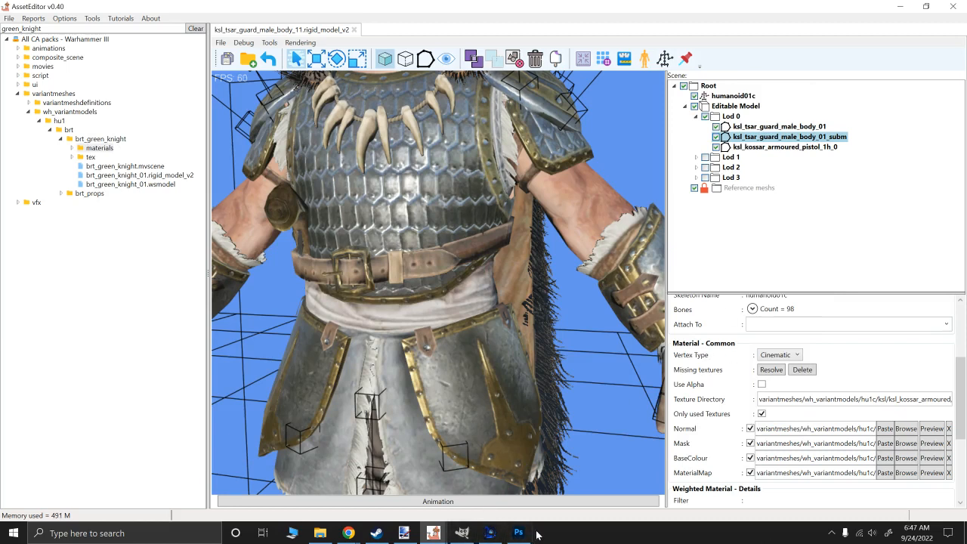
drag(404, 533, 466, 538)
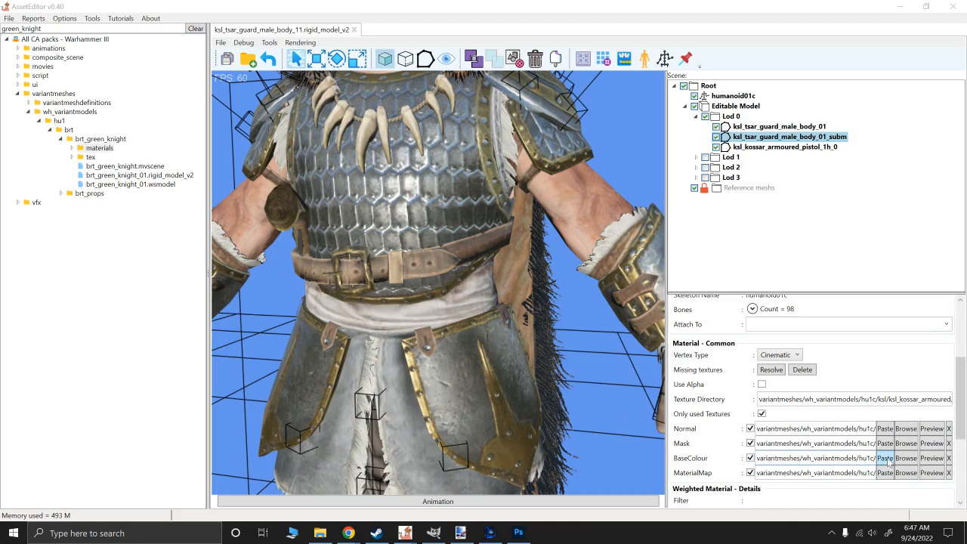
- Turn off the BaseColour and MaterialMap textures of the selected mesh and examine the untextured torso up close
alt+drag(465, 241, 464, 235)
alt+right_drag(462, 234, 466, 294)
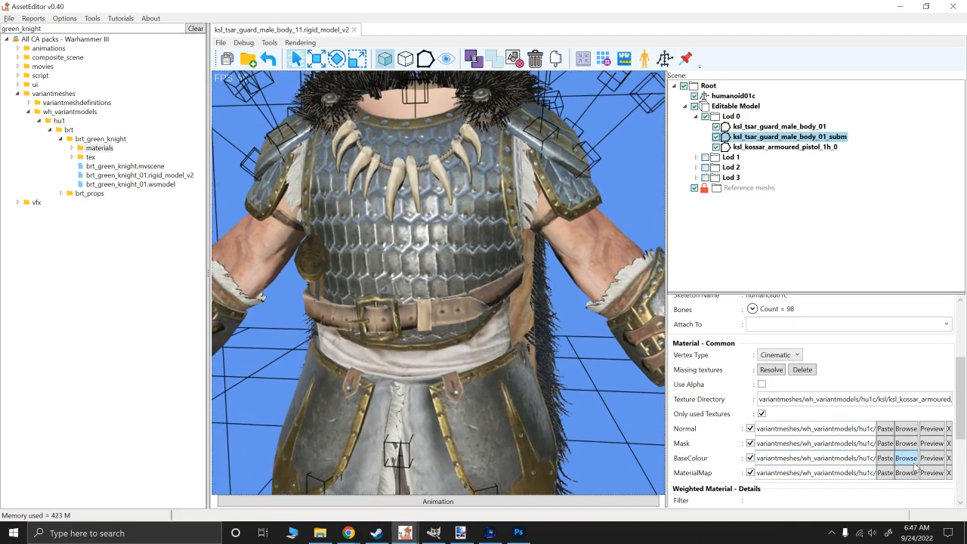
click(750, 458)
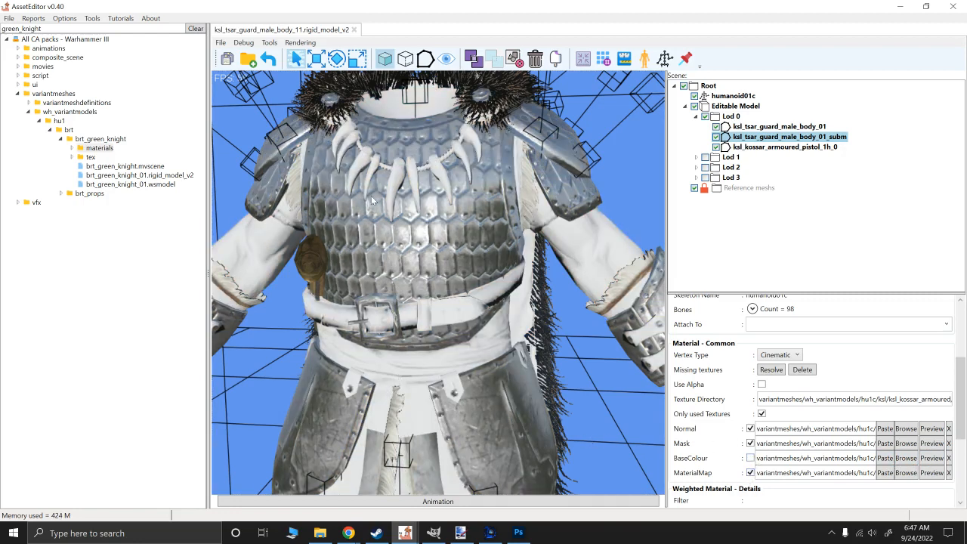
click(750, 473)
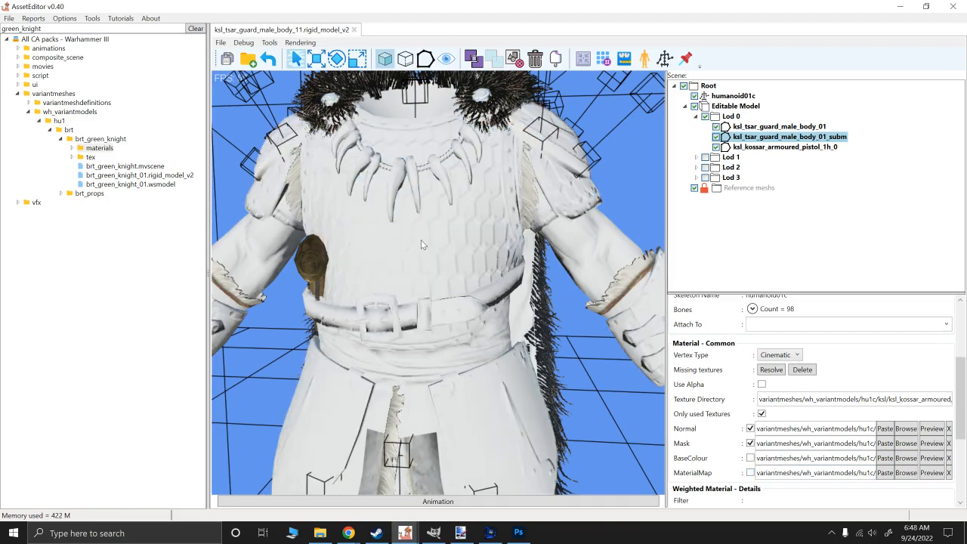
alt+scroll(424, 241, up, 3)
alt+right_drag(430, 261, 445, 332)
alt+drag(445, 333, 459, 174)
alt+drag(481, 397, 447, 307)
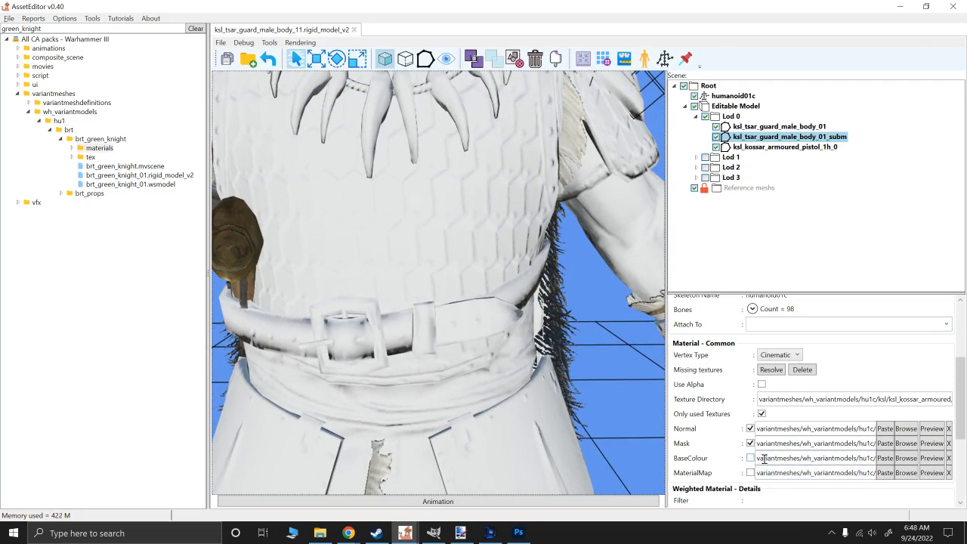
- Preview the BaseColour texture, and re-enable the MaterialMap and BaseColour textures on the mesh
click(934, 461)
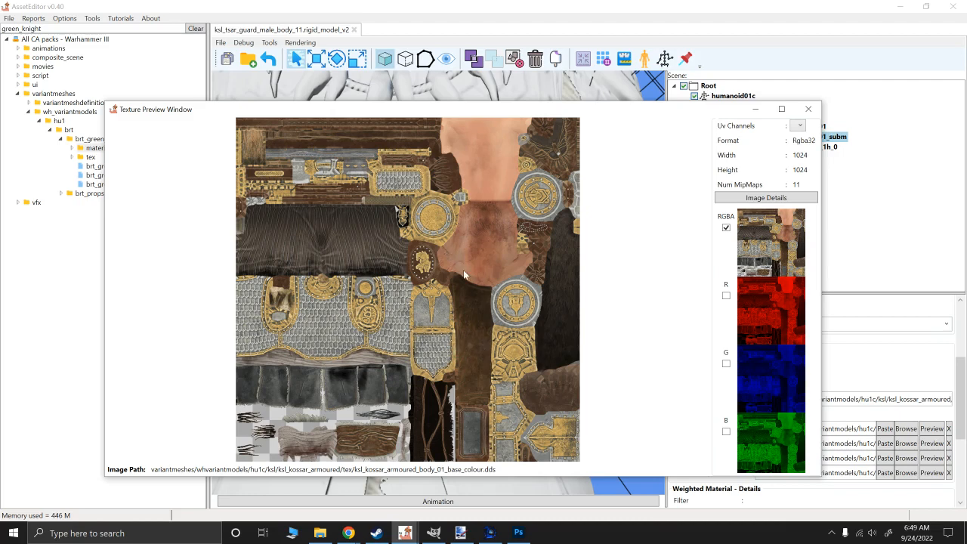
click(808, 111)
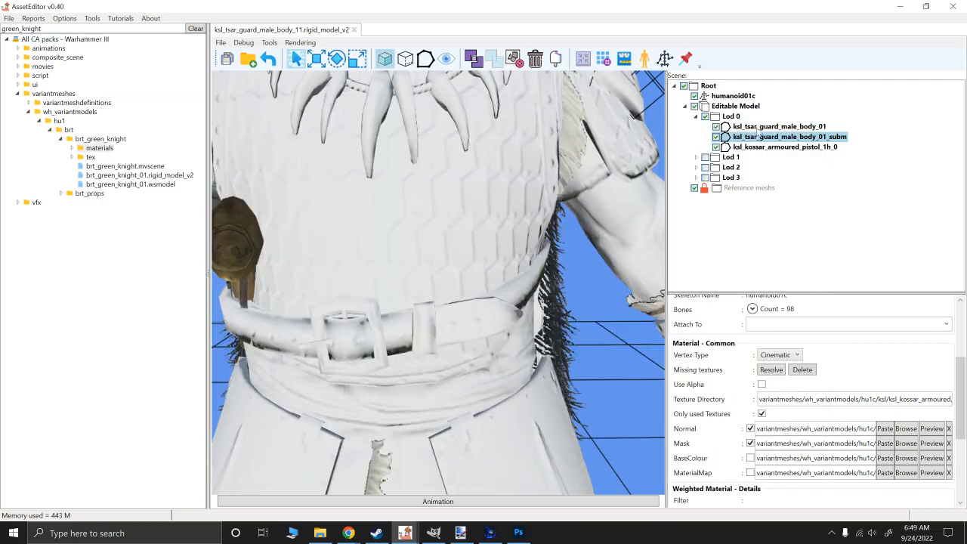
click(750, 472)
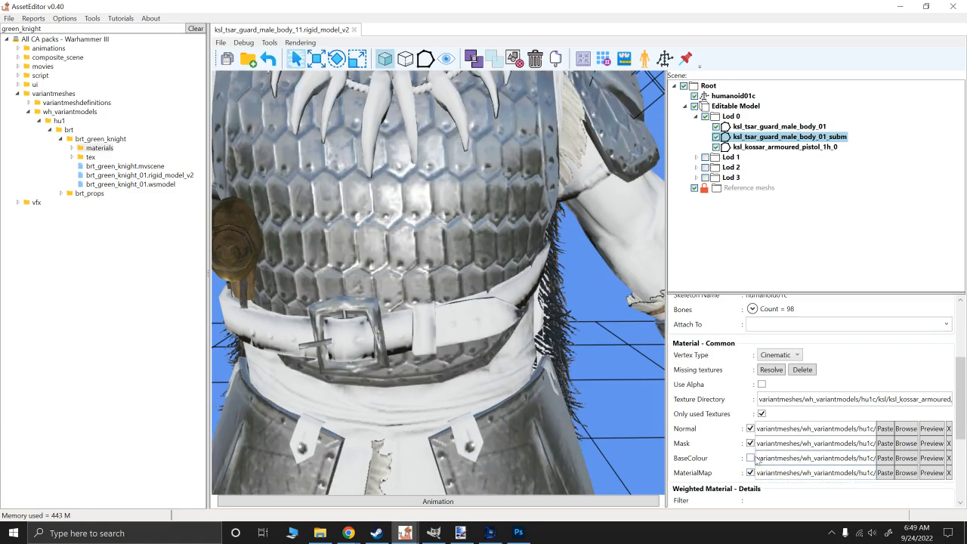
click(750, 458)
click(750, 473)
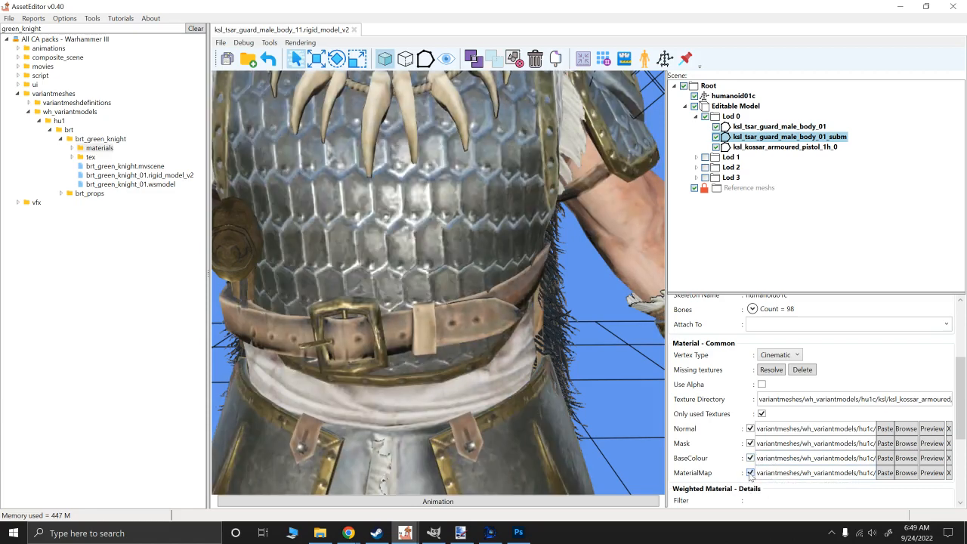
click(750, 473)
- Open a preview of the MaterialMap texture, switch briefly to Photoshop and return to the texture preview window
click(931, 473)
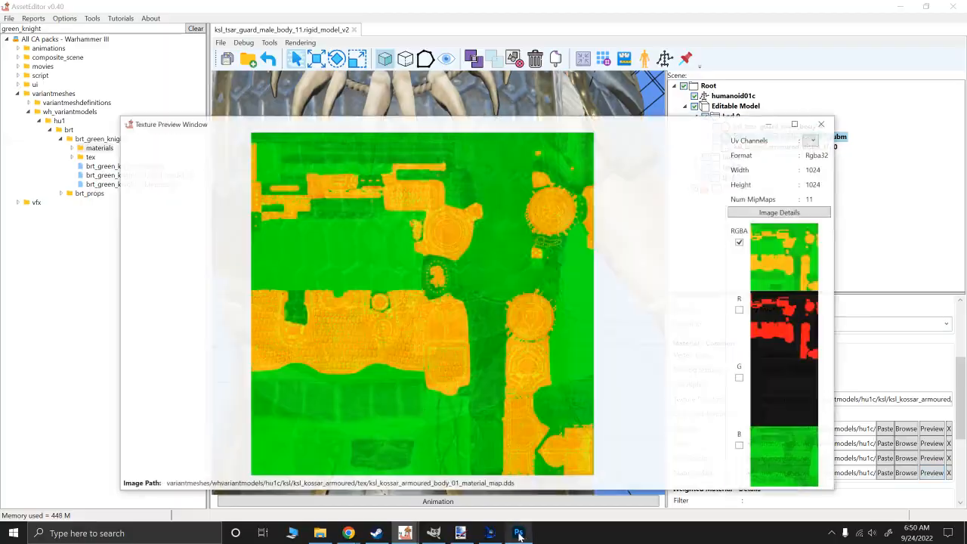
click(519, 531)
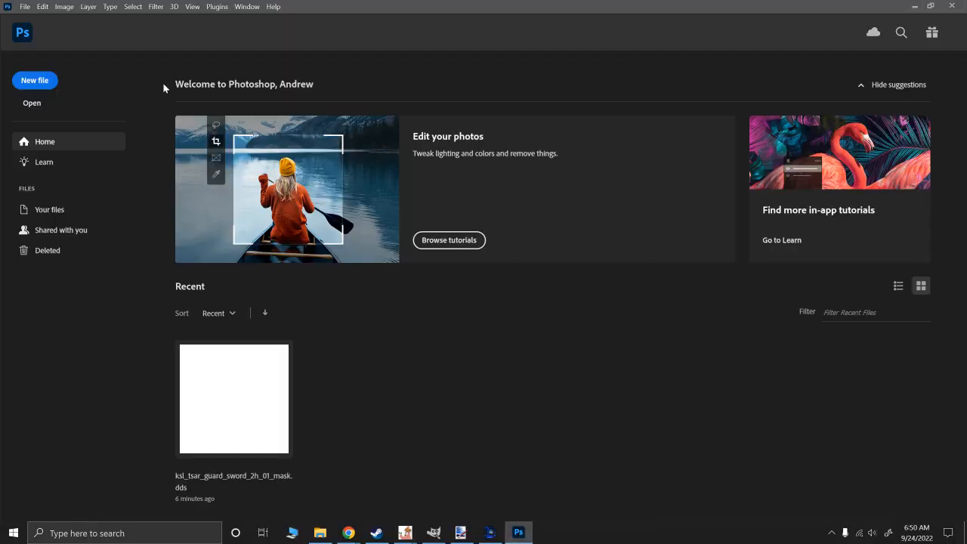
click(70, 12)
click(68, 10)
mouse_move(409, 533)
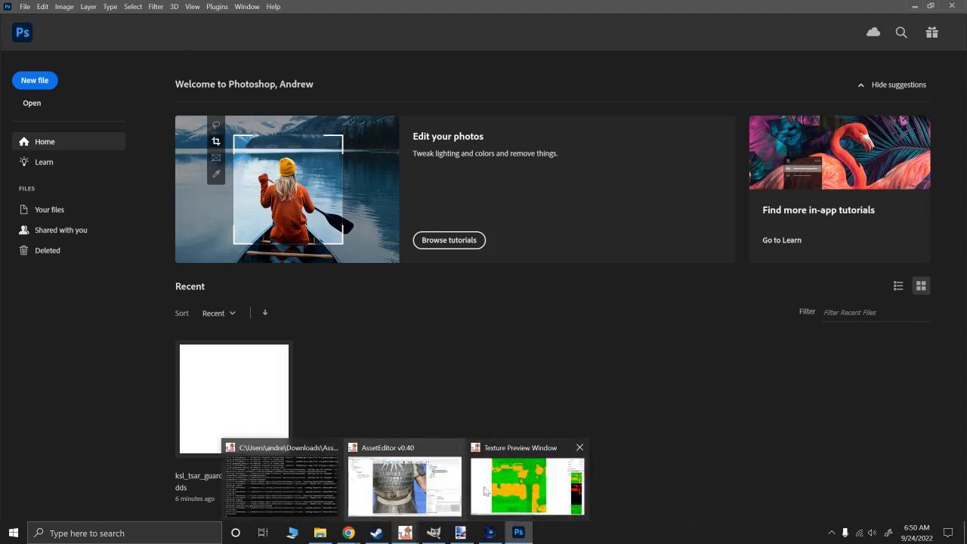
click(521, 484)
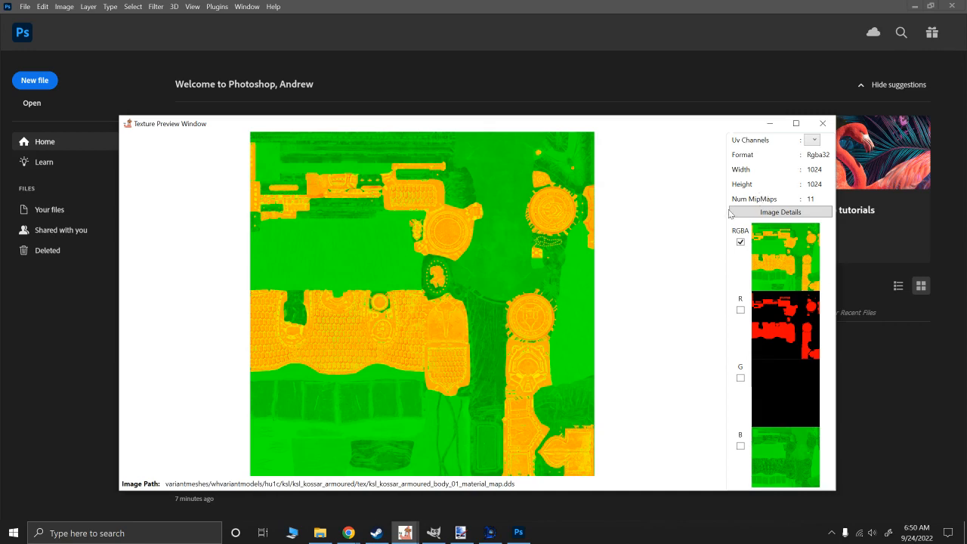
- Compare the material map's R and B channels one at a time, restore the RGBA view and close the preview
click(740, 309)
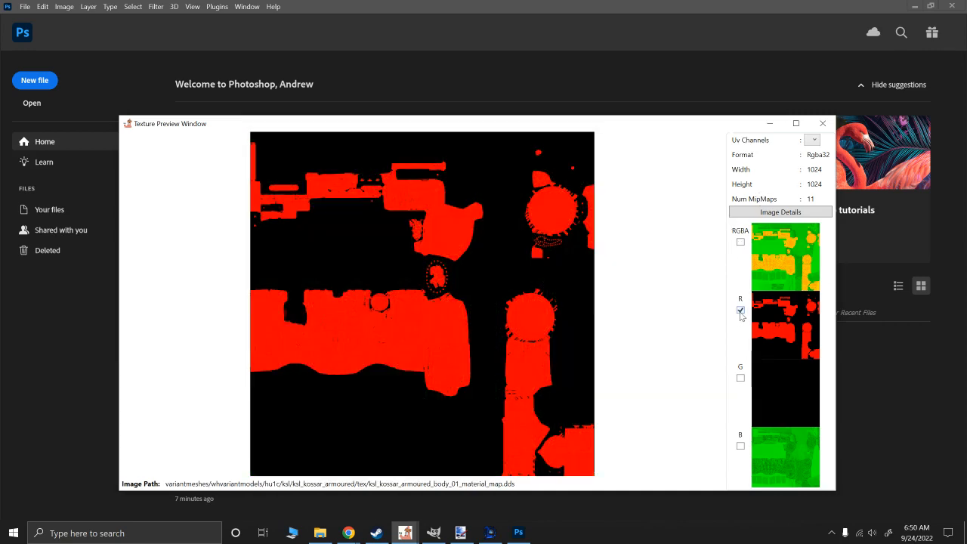
click(740, 446)
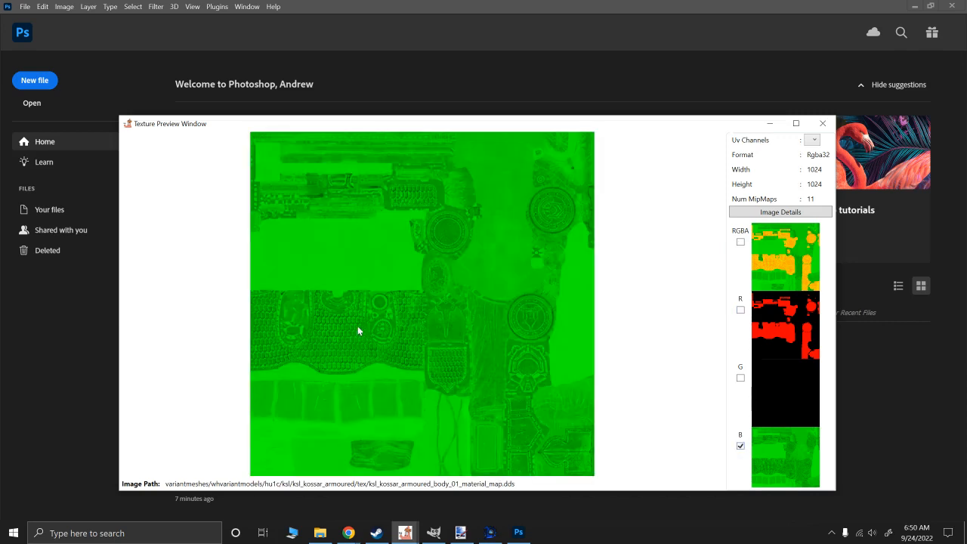
click(740, 309)
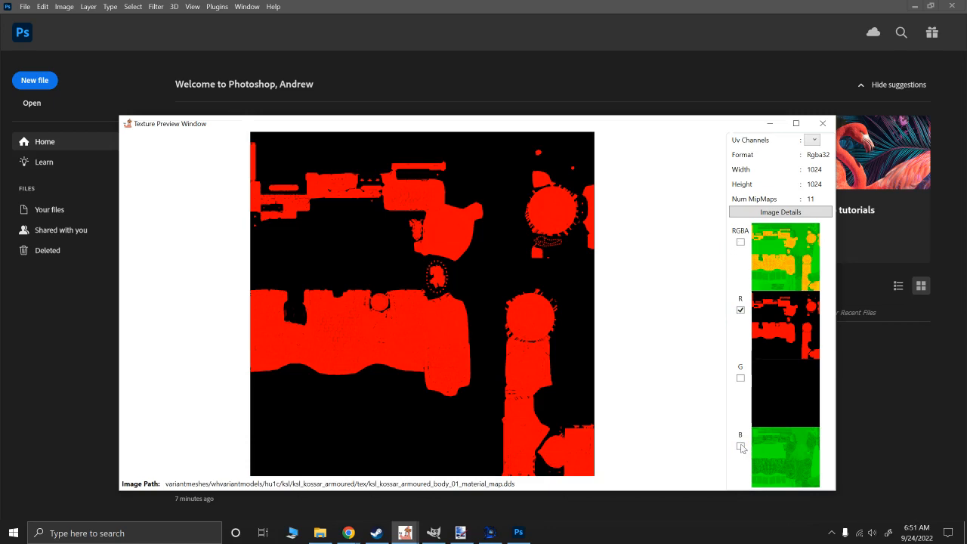
click(740, 446)
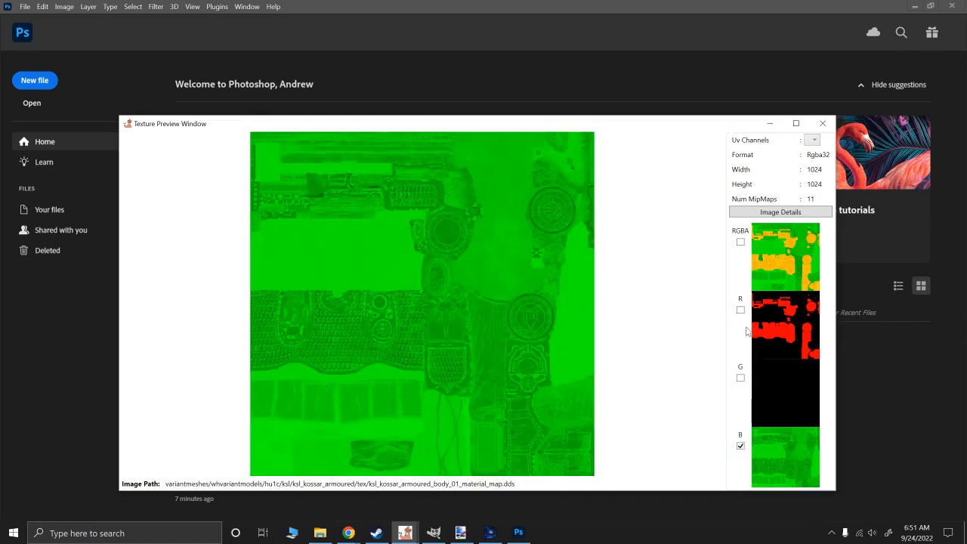
click(740, 309)
click(740, 446)
click(740, 309)
click(740, 242)
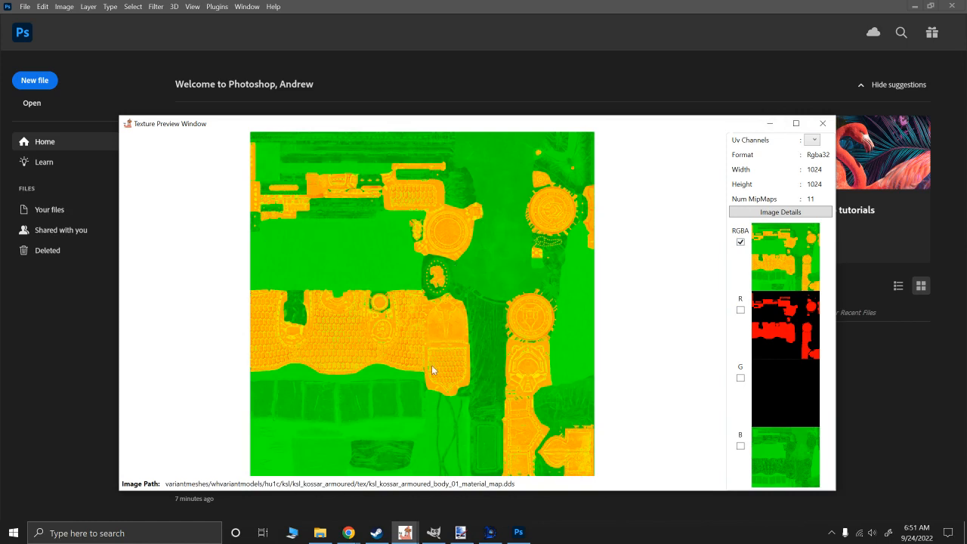
click(821, 127)
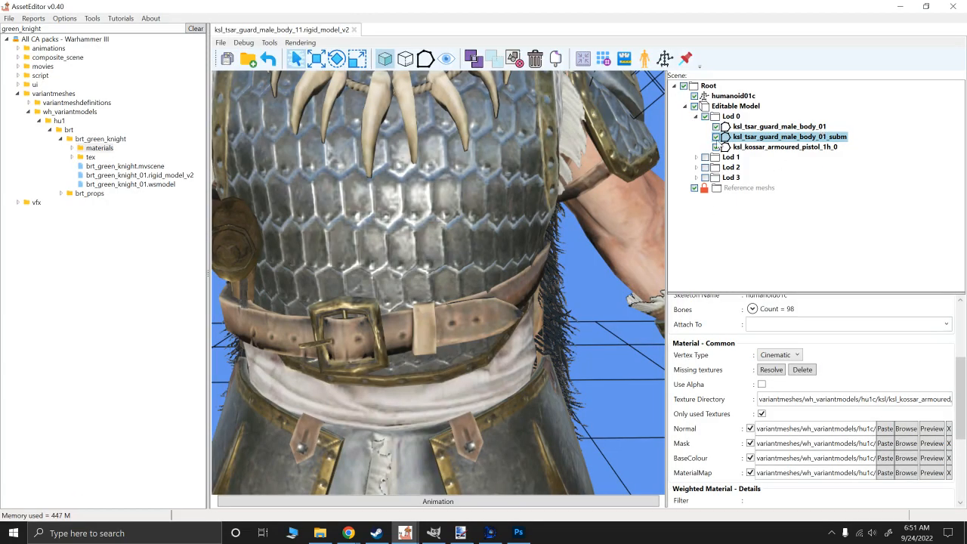
- Open a preview of the mesh's Mask texture and show only its R channel
scroll(489, 324, down, 5)
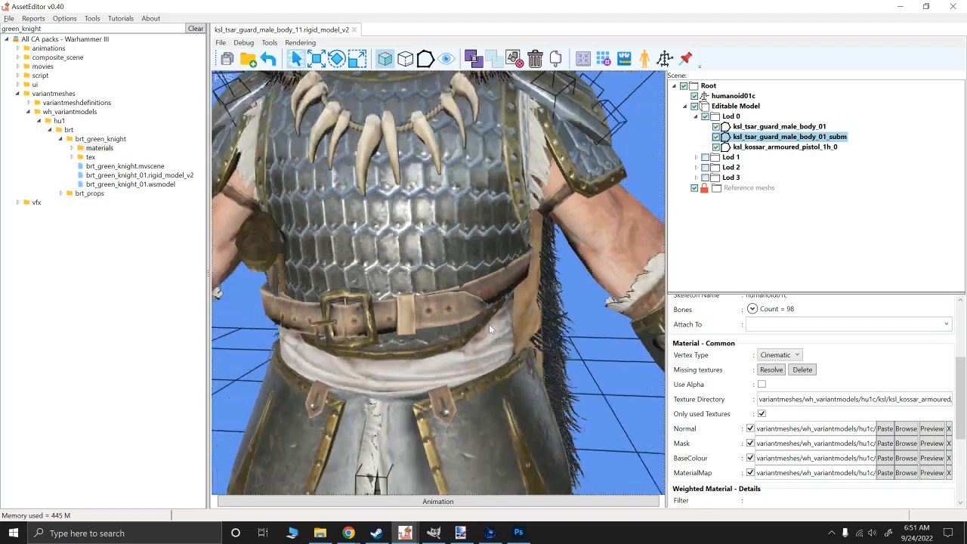
alt+right_drag(477, 293, 484, 340)
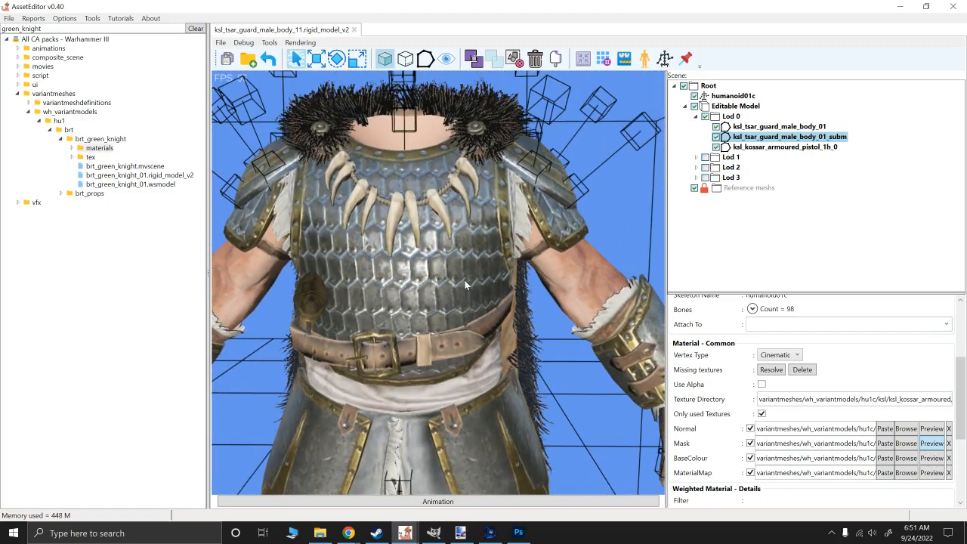
click(931, 443)
click(640, 210)
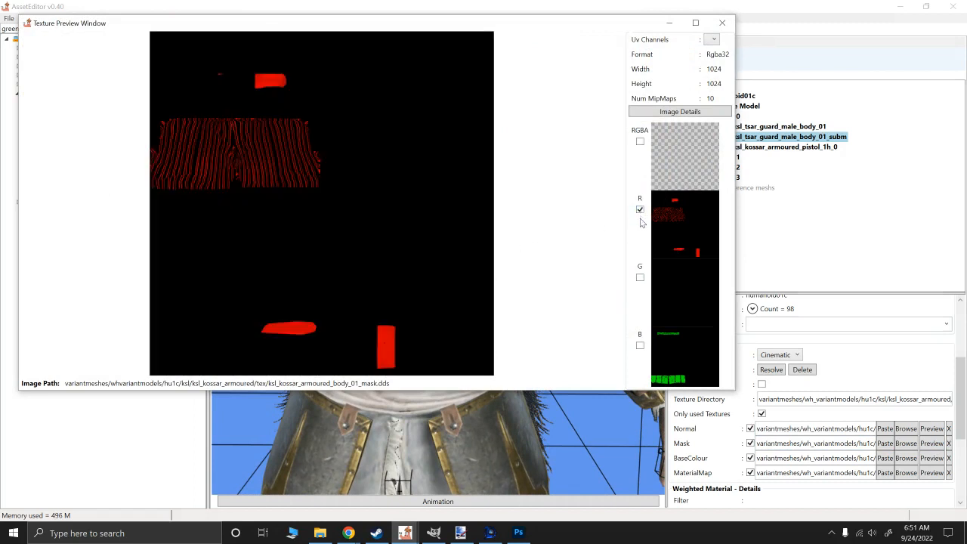
- Show only the Mask texture's B channel and close the texture preview
click(639, 346)
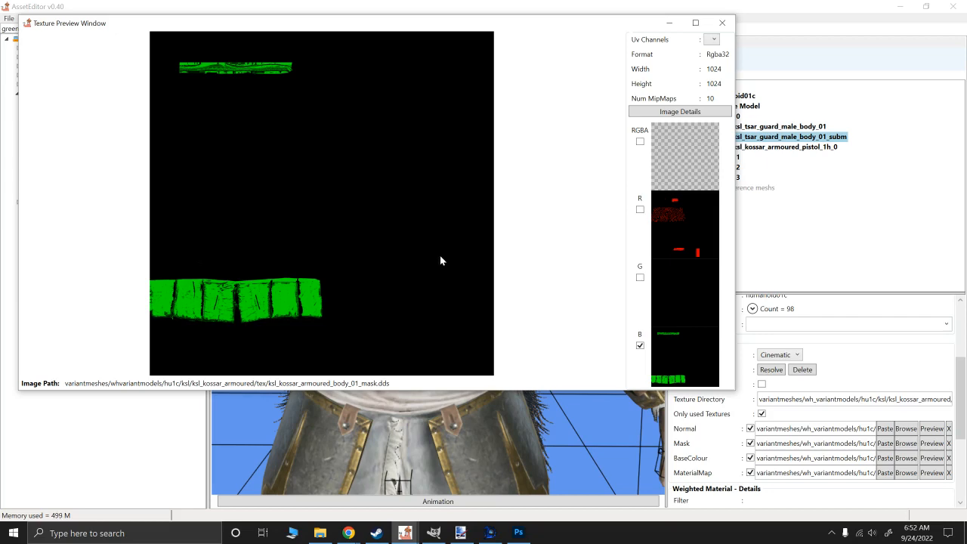
click(722, 23)
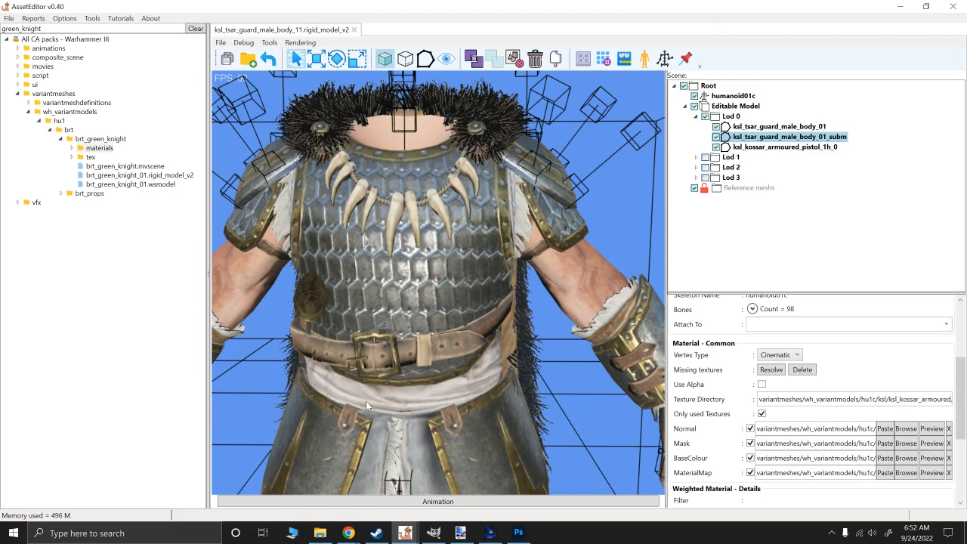
- Preview the mesh's BaseColour texture, compare it with the R channel of the Mask texture, and close both previews
alt+drag(380, 401, 364, 370)
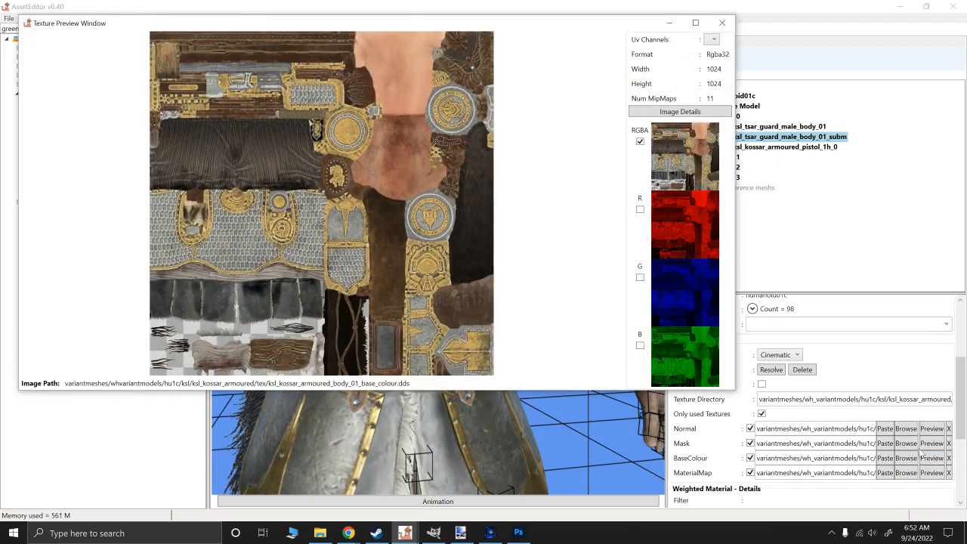
click(726, 23)
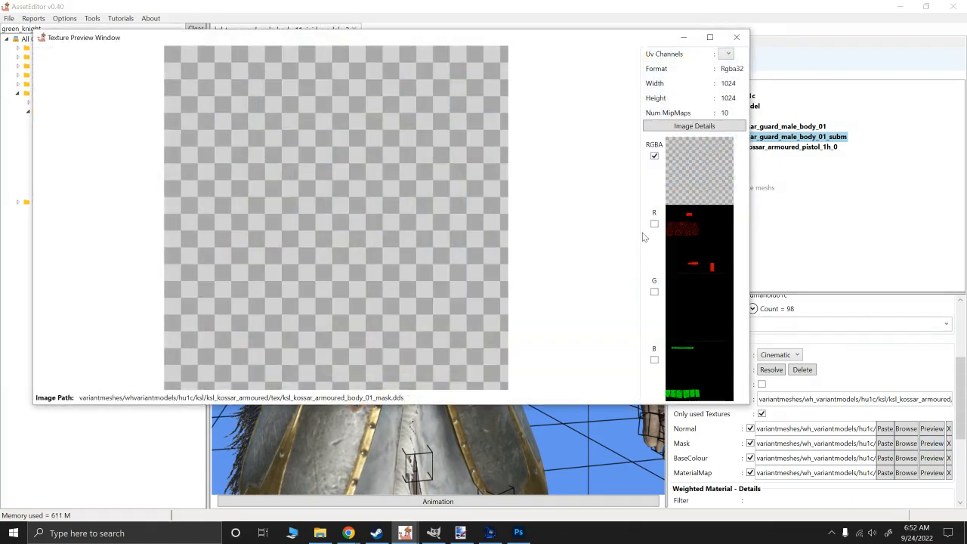
click(654, 224)
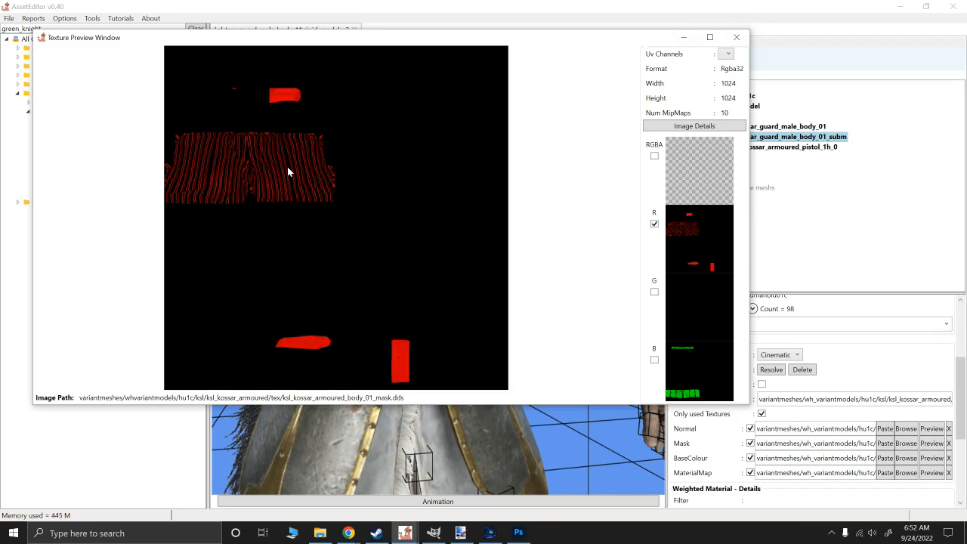
click(735, 38)
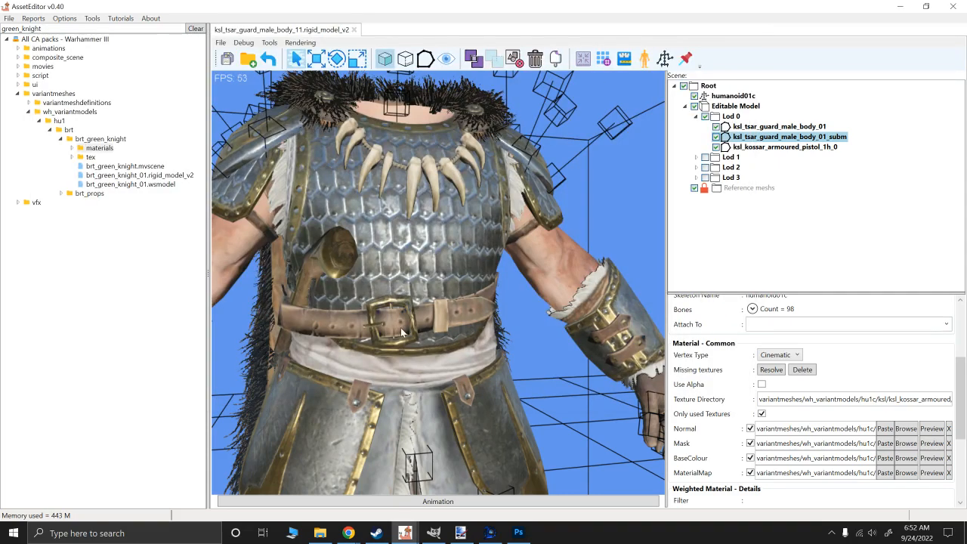
scroll(397, 334, down, 5)
scroll(350, 376, up, 2)
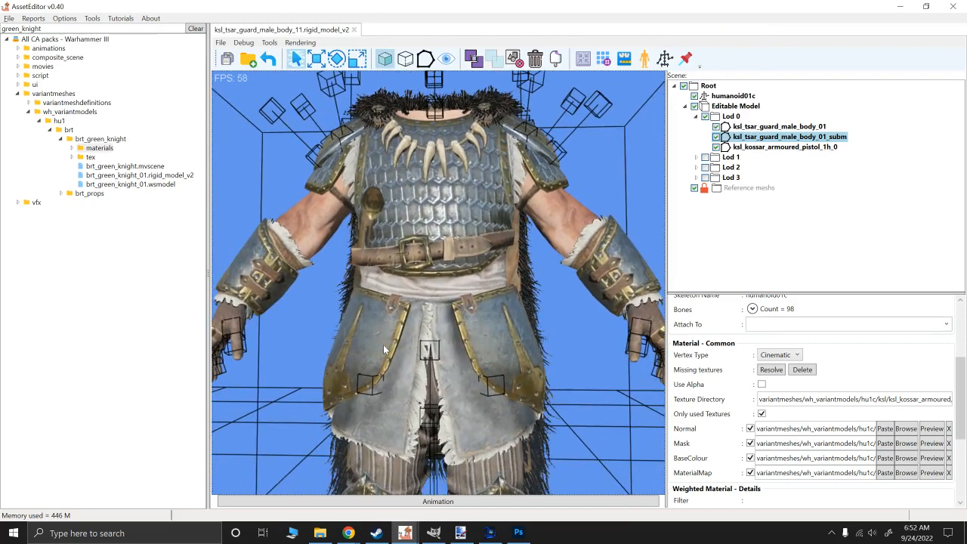
scroll(423, 285, up, 1)
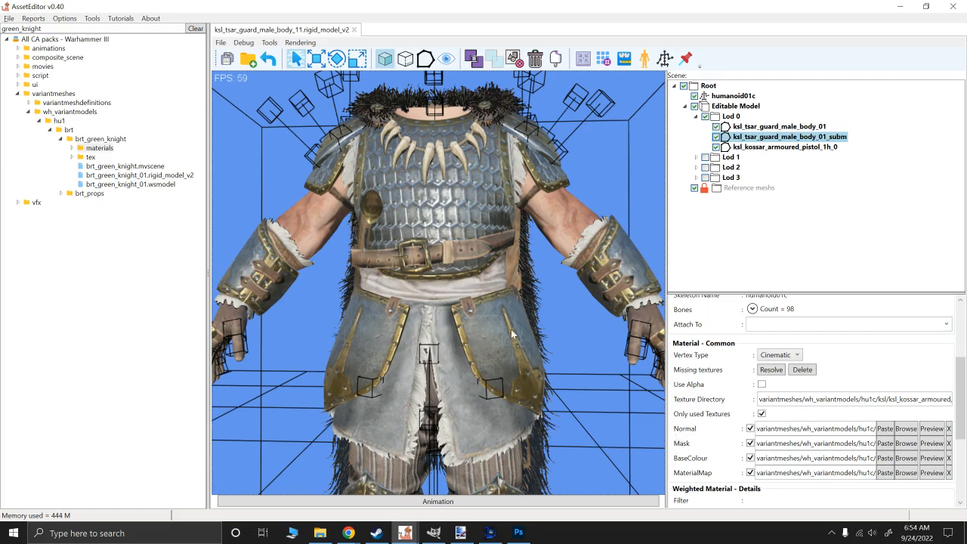
scroll(336, 185, down, 5)
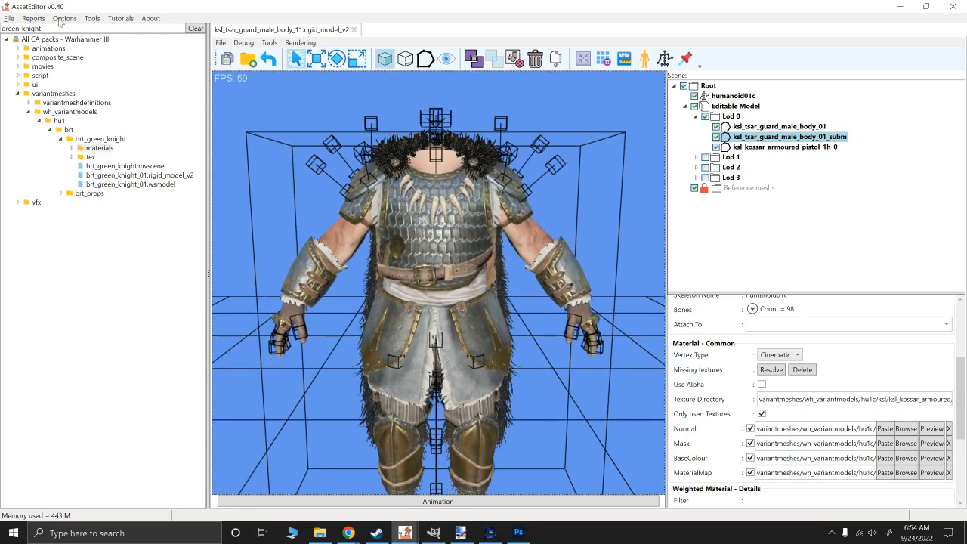
- Open brt_green_knight_01.rigid_model_v2 and inspect the knight model from the front
click(118, 178)
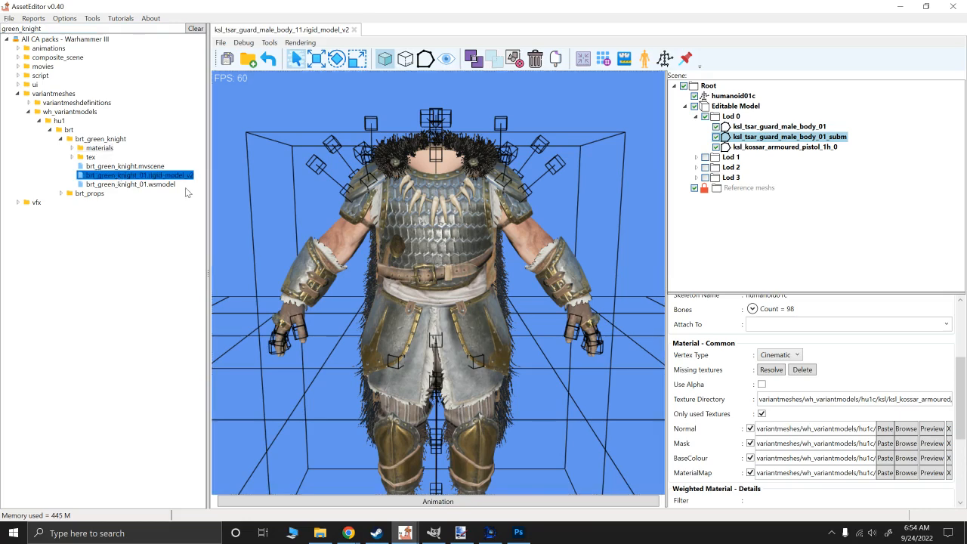
scroll(568, 240, up, 2)
alt+drag(615, 254, 498, 240)
scroll(568, 243, up, 2)
scroll(472, 273, up, 3)
scroll(498, 241, down, 3)
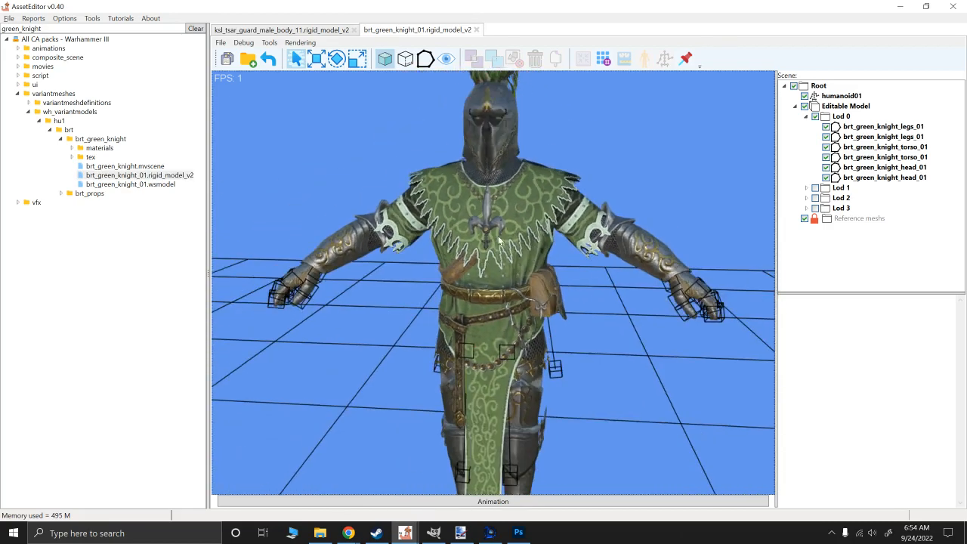
scroll(497, 265, down, 3)
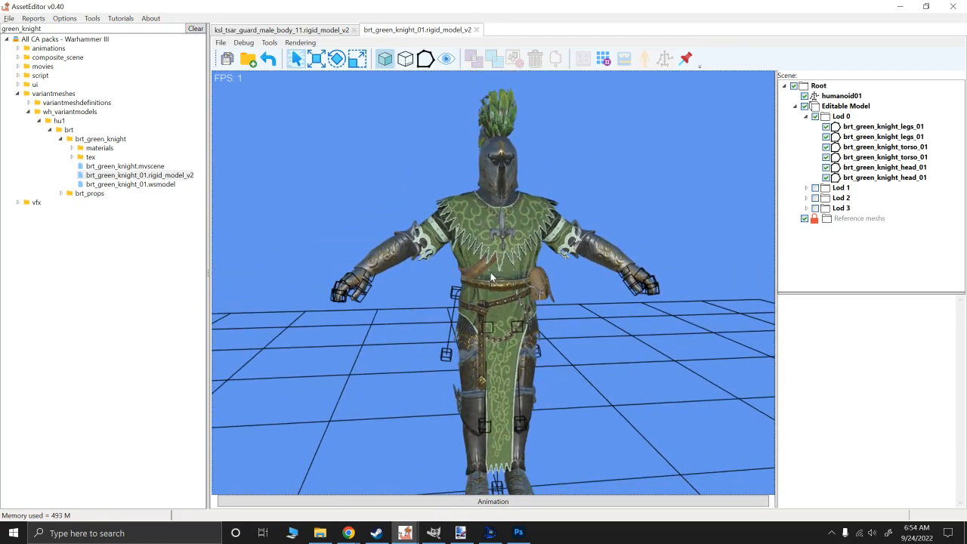
scroll(491, 278, down, 1)
- Select the first brt_green_knight_legs_01 mesh under Lod 0, widen its properties area, preview its Mask texture and close the preview
click(856, 127)
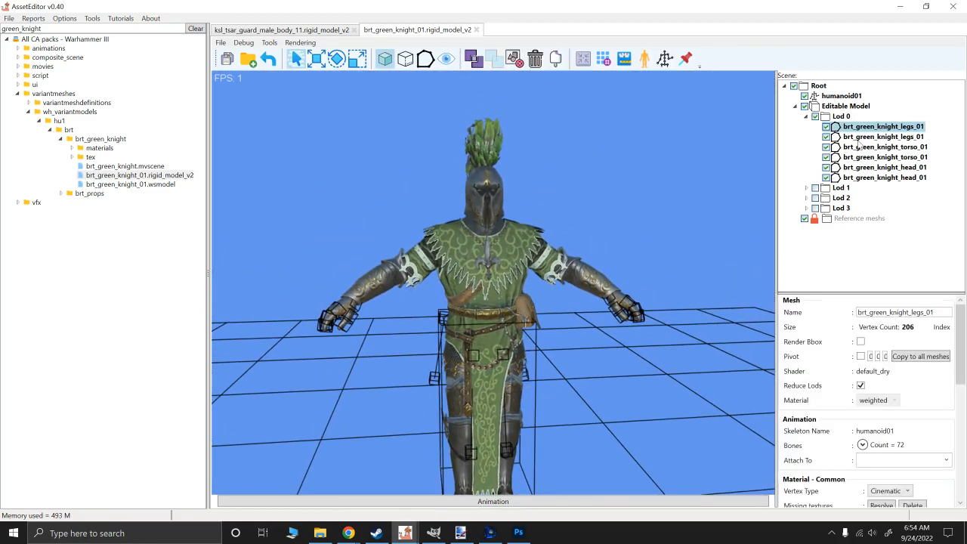
drag(776, 398, 668, 395)
scroll(768, 384, down, 4)
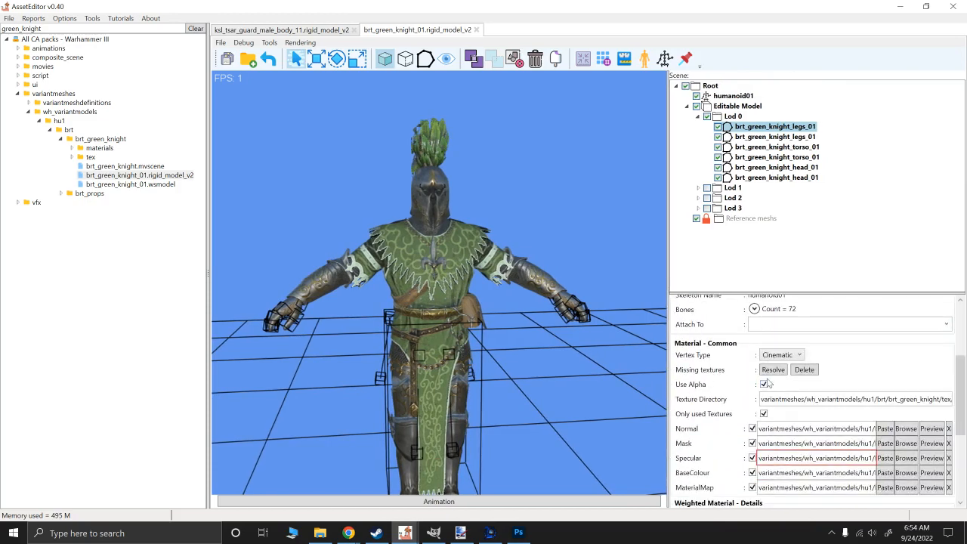
scroll(767, 384, down, 1)
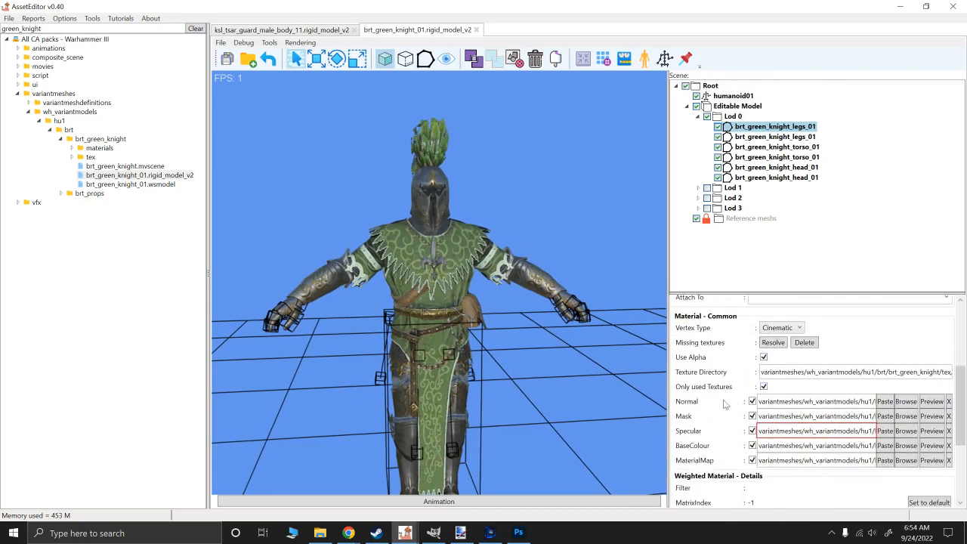
click(930, 416)
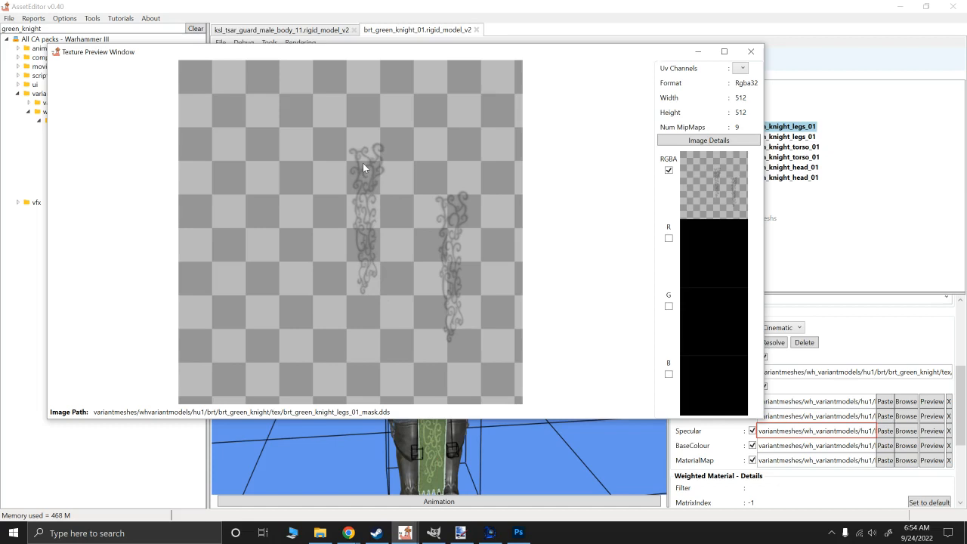
click(751, 51)
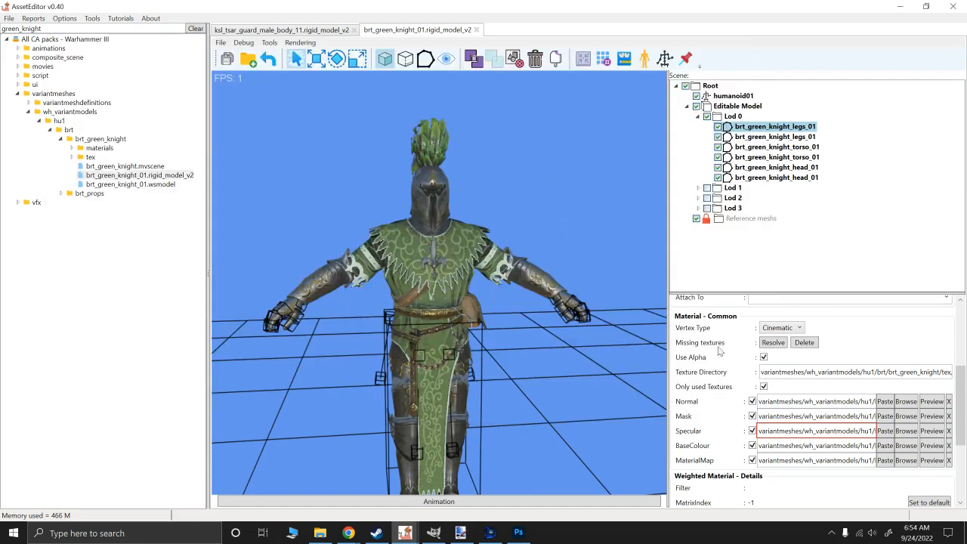
- Select the first brt_green_knight_torso_01 mesh, preview only the R channel of its Mask texture and close the preview
click(764, 146)
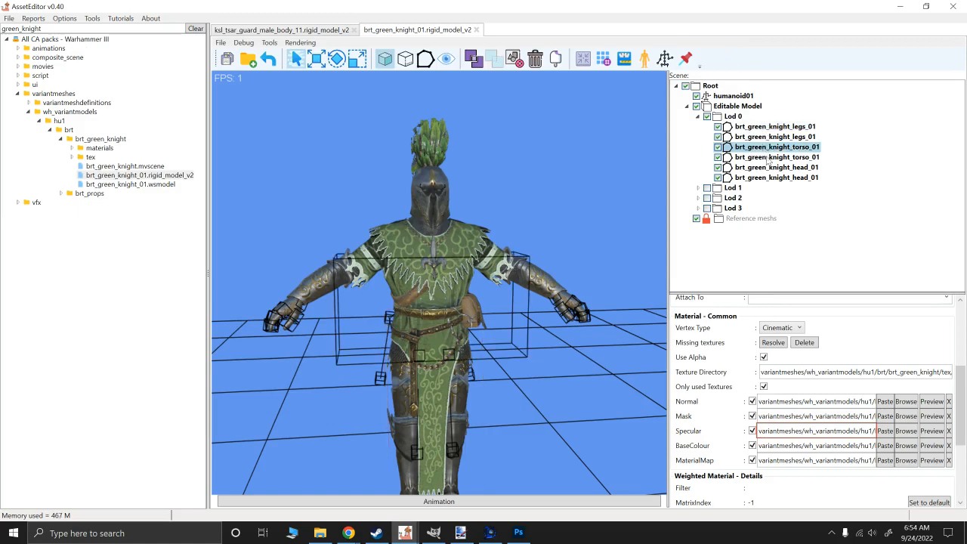
click(930, 416)
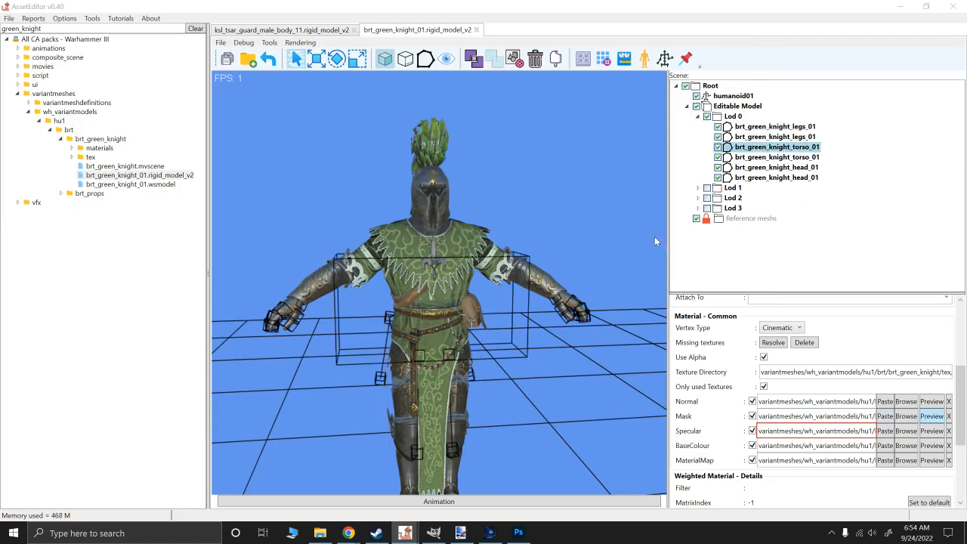
click(683, 253)
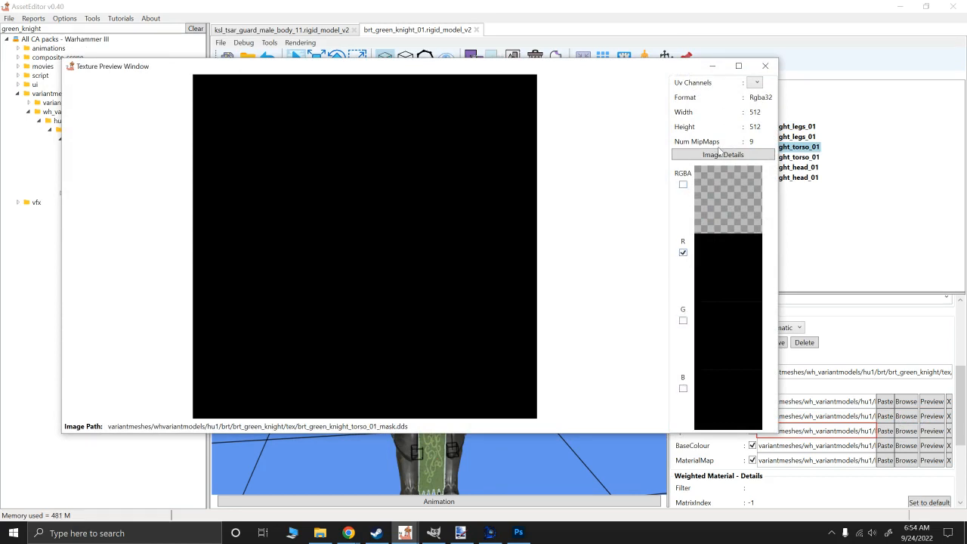
click(764, 66)
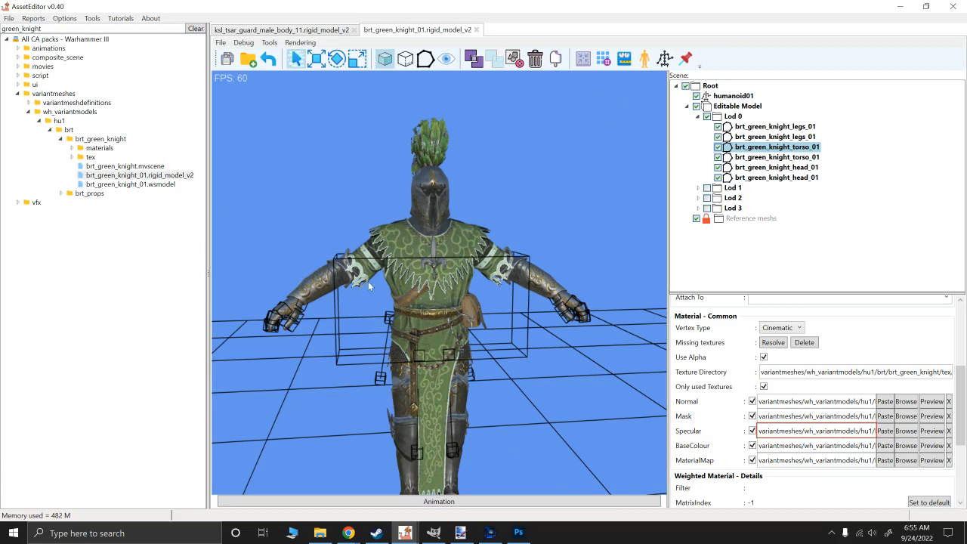
alt+drag(401, 271, 432, 230)
alt+scroll(351, 293, up, 3)
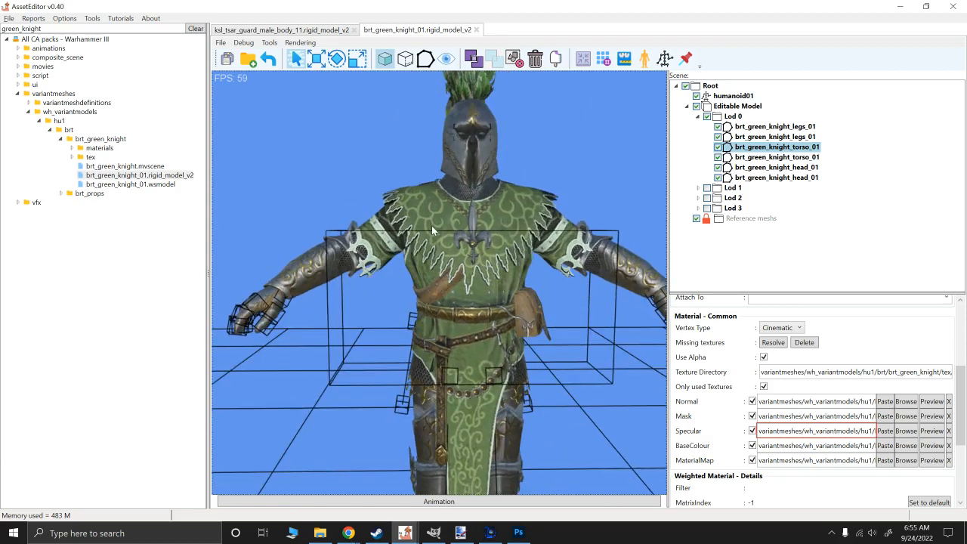
scroll(431, 225, down, 3)
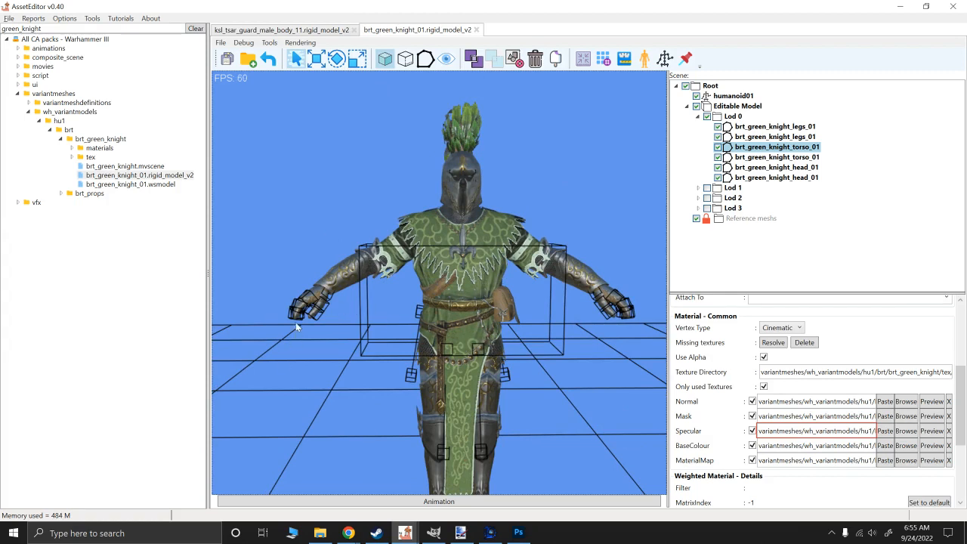
- Open brt_green_knight_01.wsmodel, and from the materials folder open brt_green_knight_torso_01_weighted4_alpha_on.xml.material
click(125, 185)
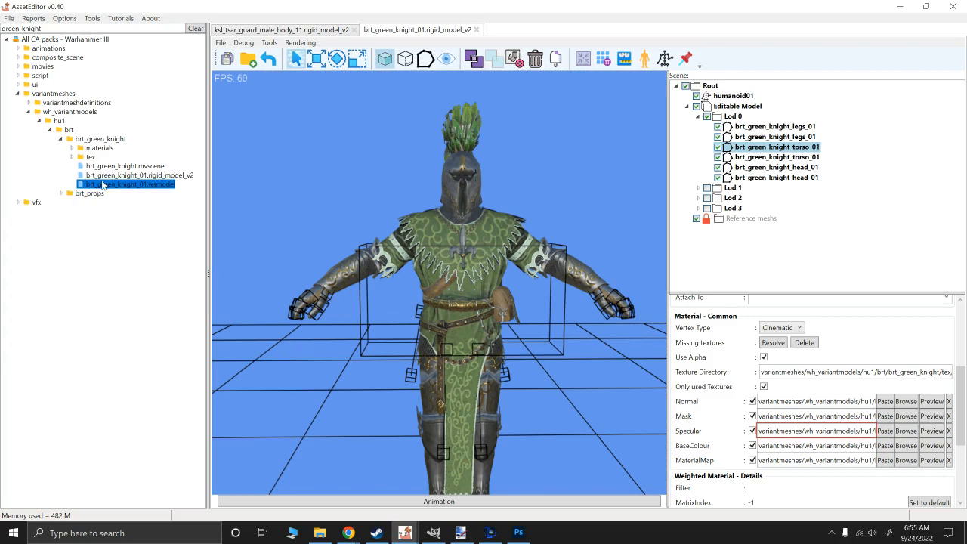
double_click(103, 185)
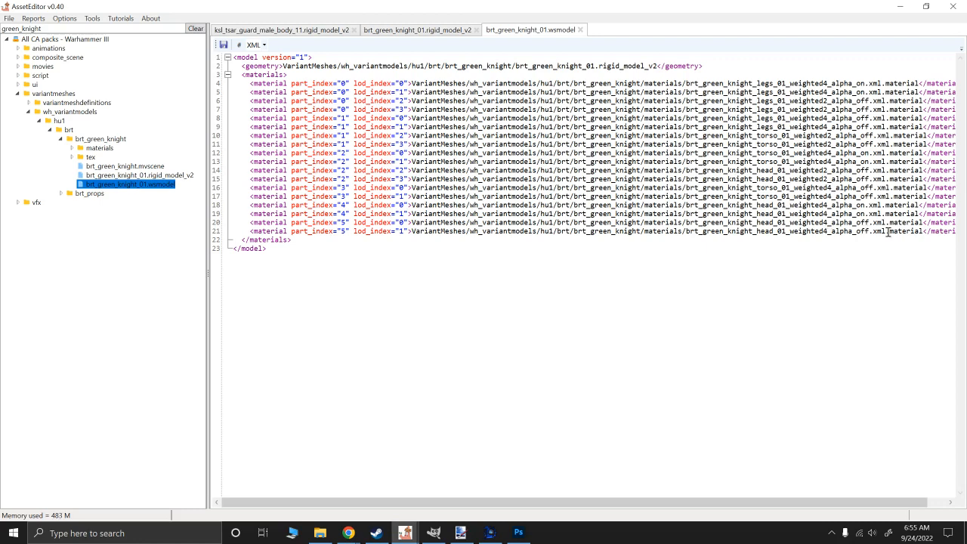
click(73, 148)
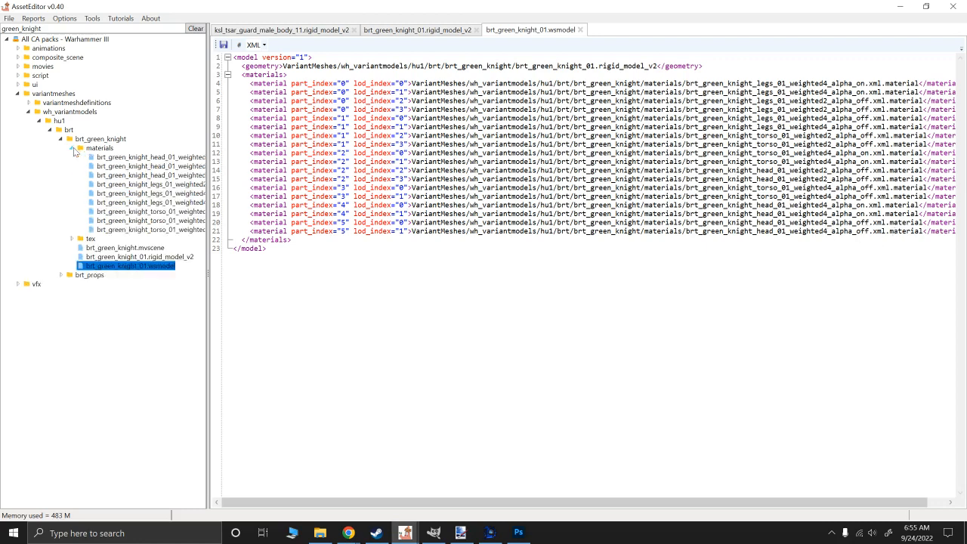
click(119, 232)
drag(209, 234, 262, 230)
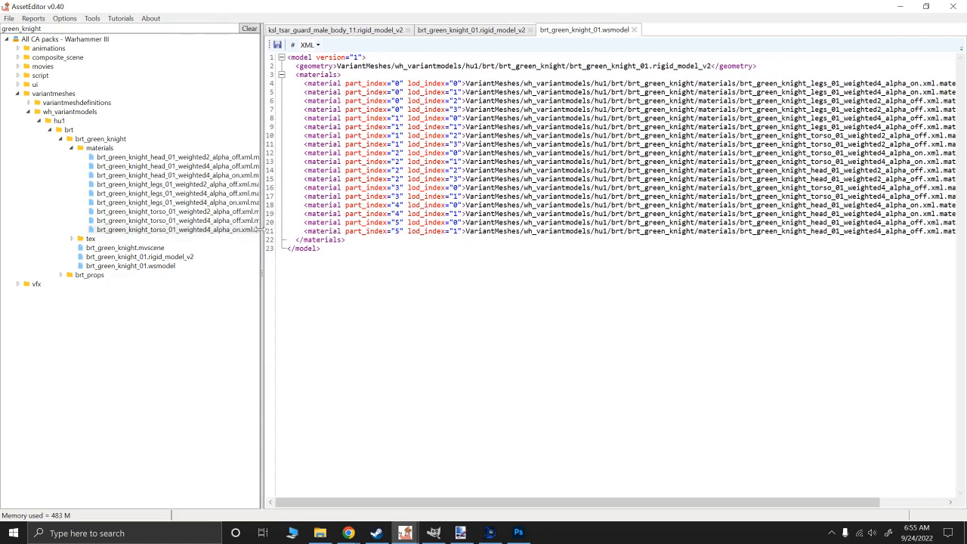
double_click(194, 231)
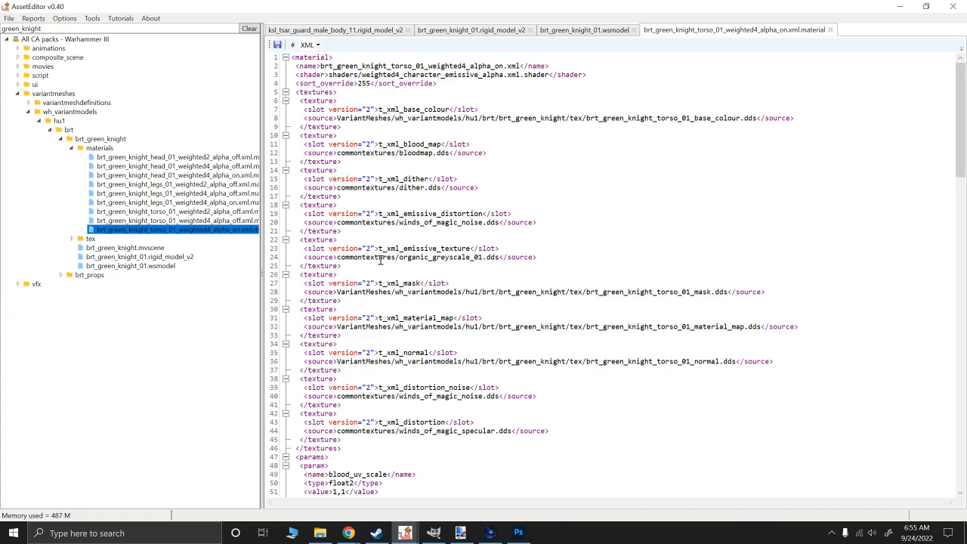
- Examine the torso material file's texture slots and its tint and emissive parameters, and return to the start of the file
scroll(398, 294, down, 1)
scroll(385, 294, down, 3)
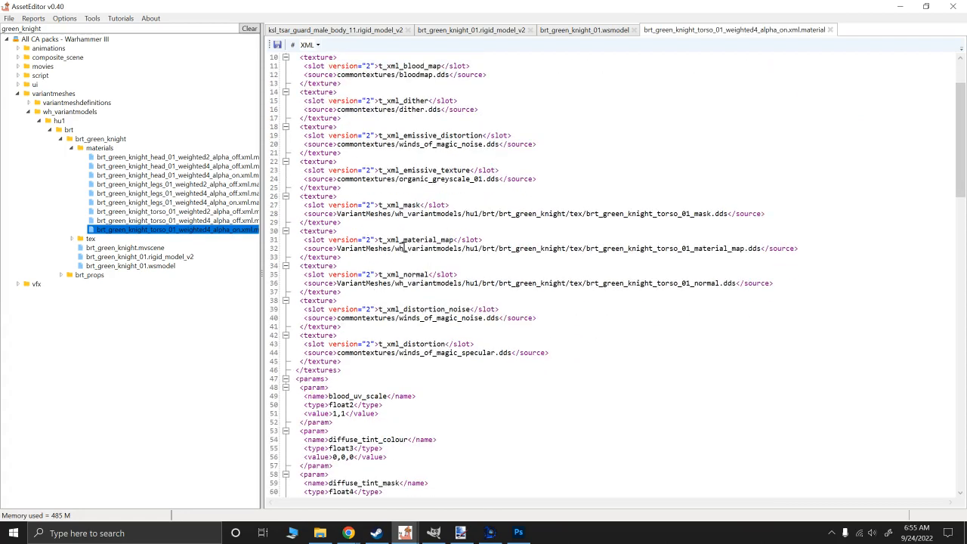
scroll(406, 311, down, 5)
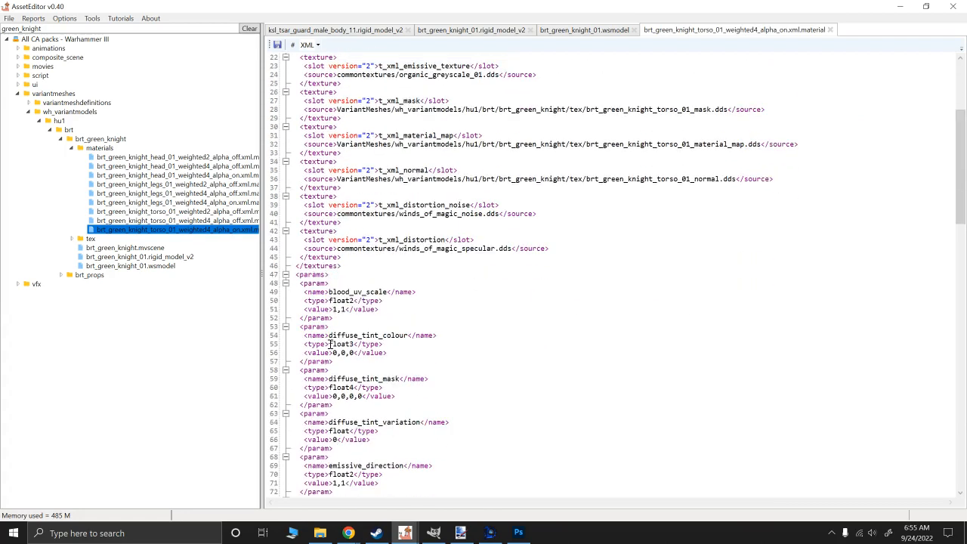
scroll(347, 286, down, 2)
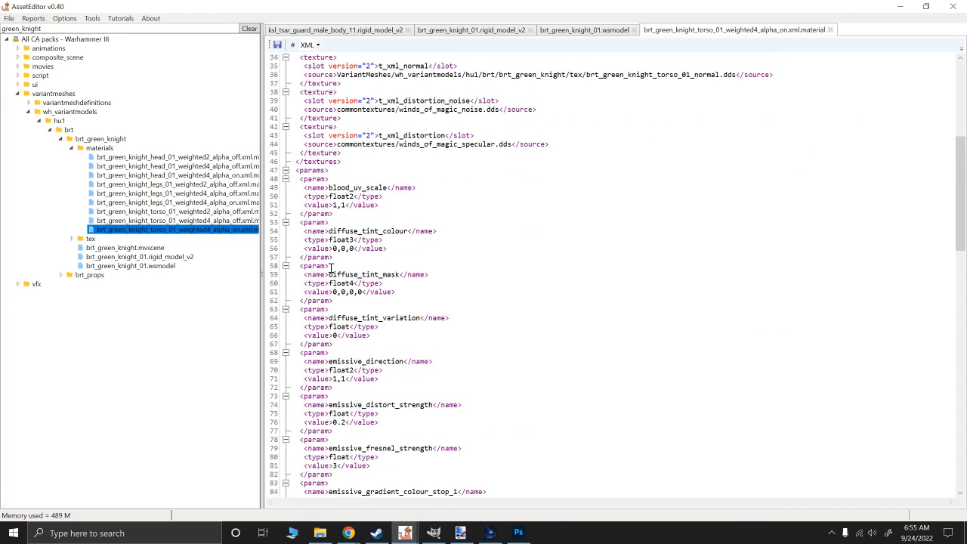
scroll(347, 256, down, 6)
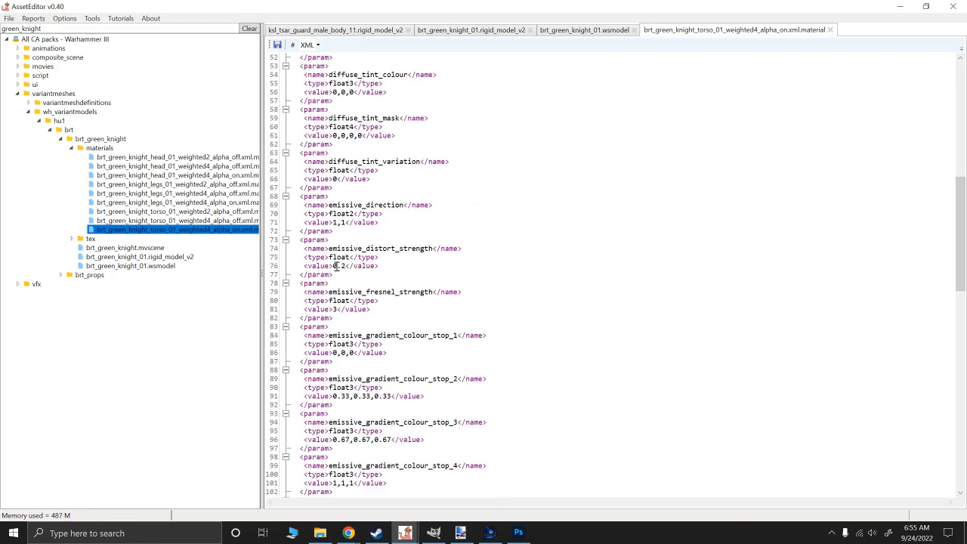
scroll(337, 266, down, 2)
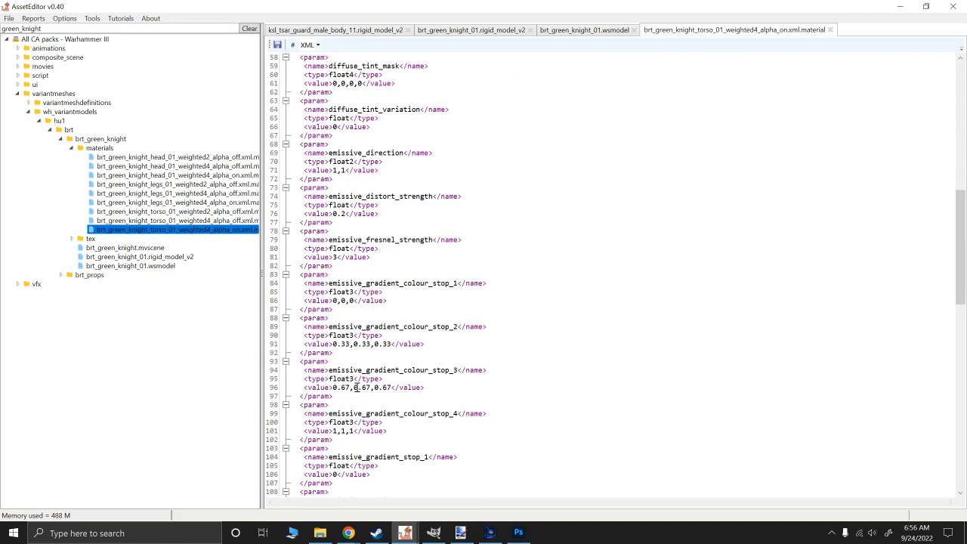
scroll(345, 400, down, 5)
scroll(348, 407, up, 16)
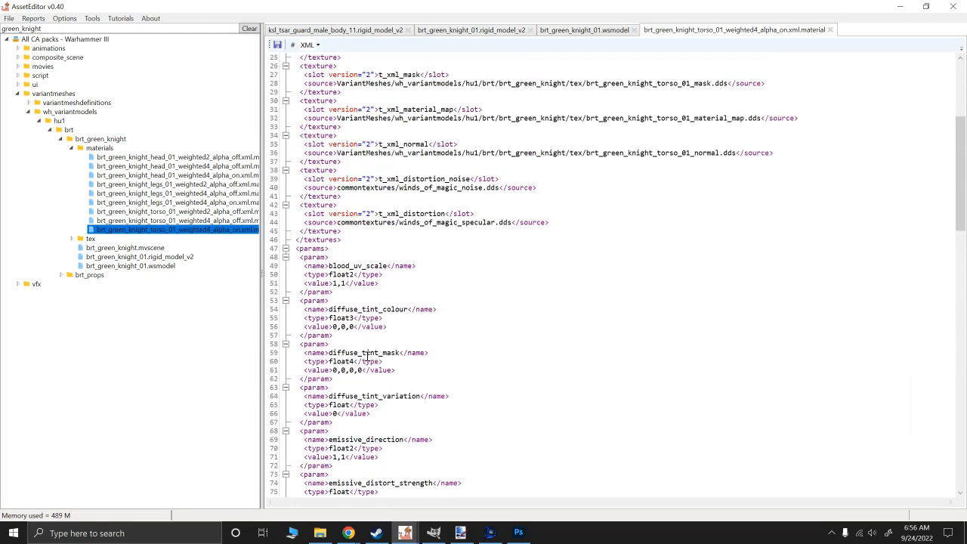
scroll(365, 355, up, 1)
scroll(343, 352, up, 7)
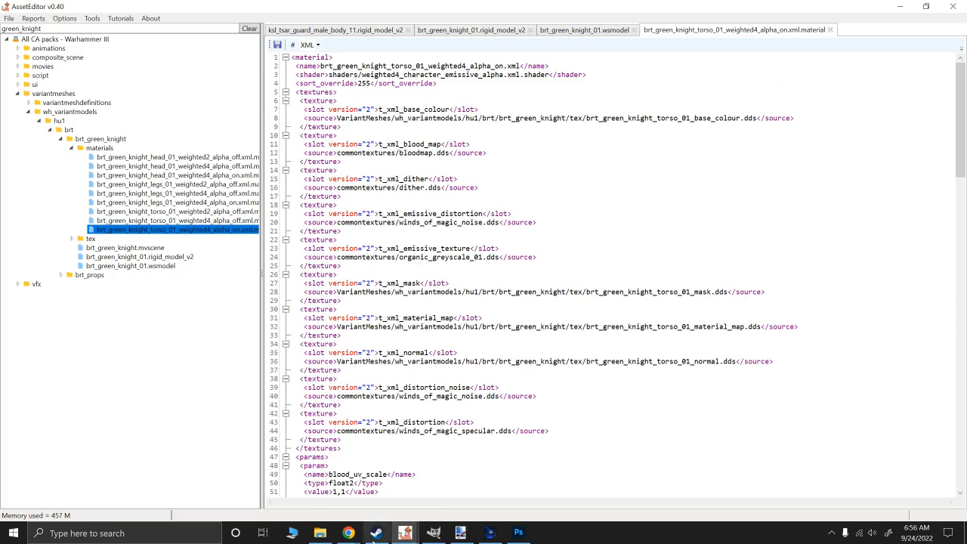
- Switch to the Steam Community guide in Chrome and review its section on creating glows with the mask texture and emissive_tint and emissive_strength values
mouse_move(348, 532)
click(333, 500)
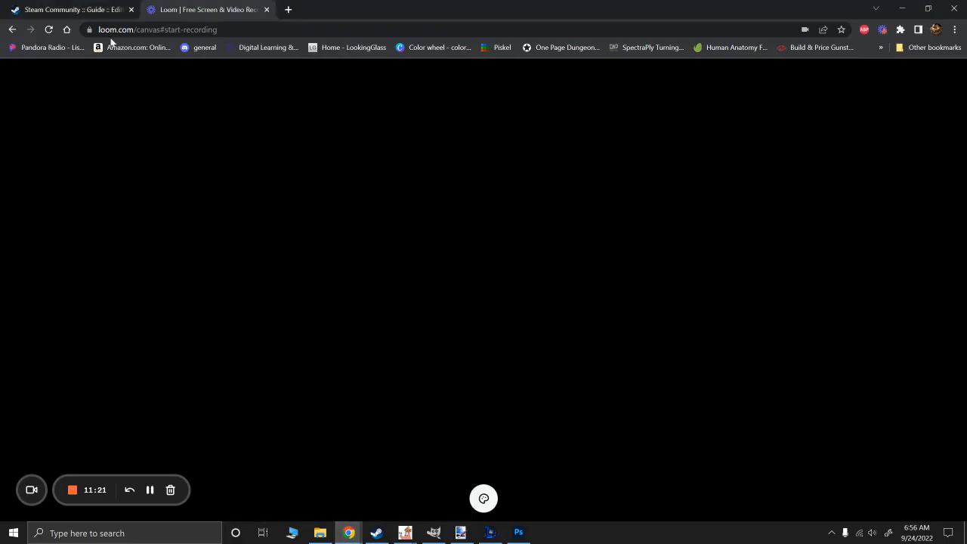
click(99, 10)
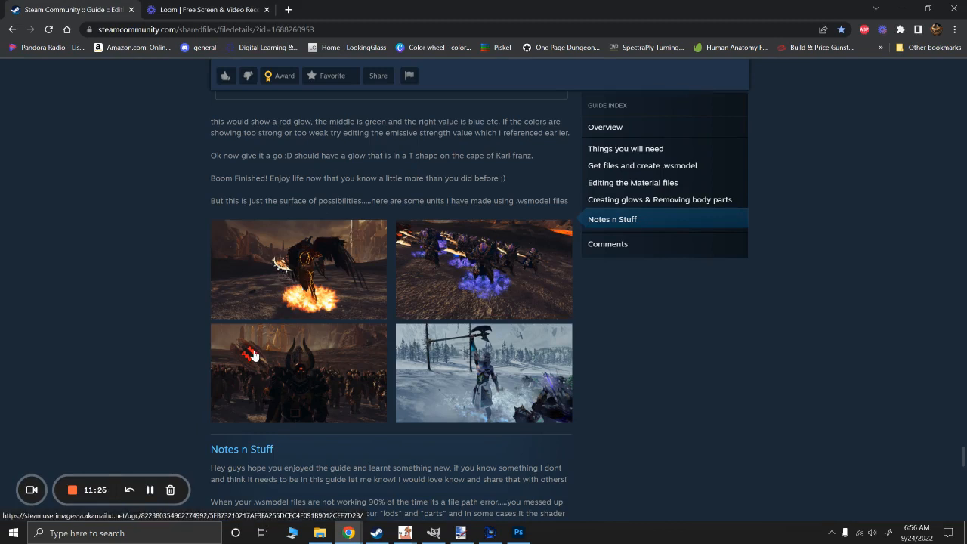
scroll(261, 370, up, 2)
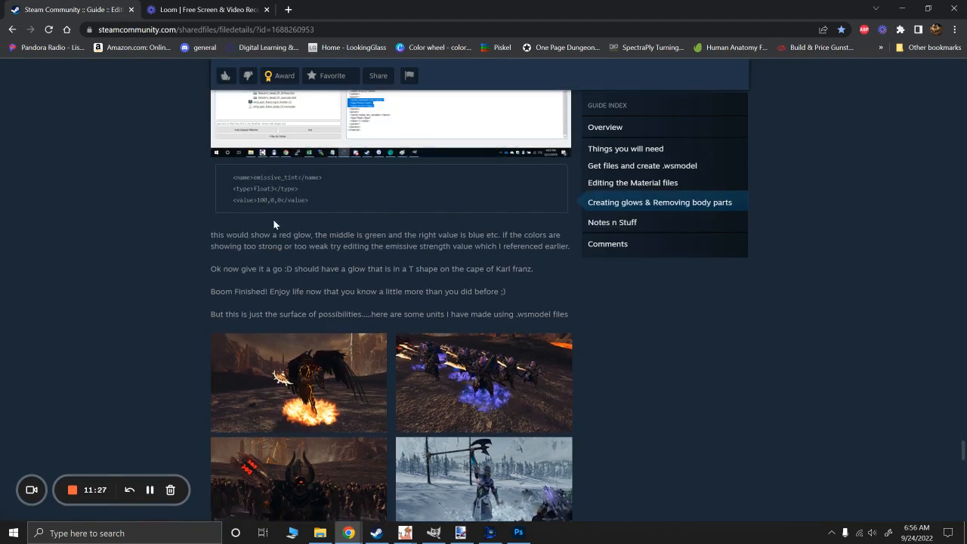
scroll(273, 224, up, 2)
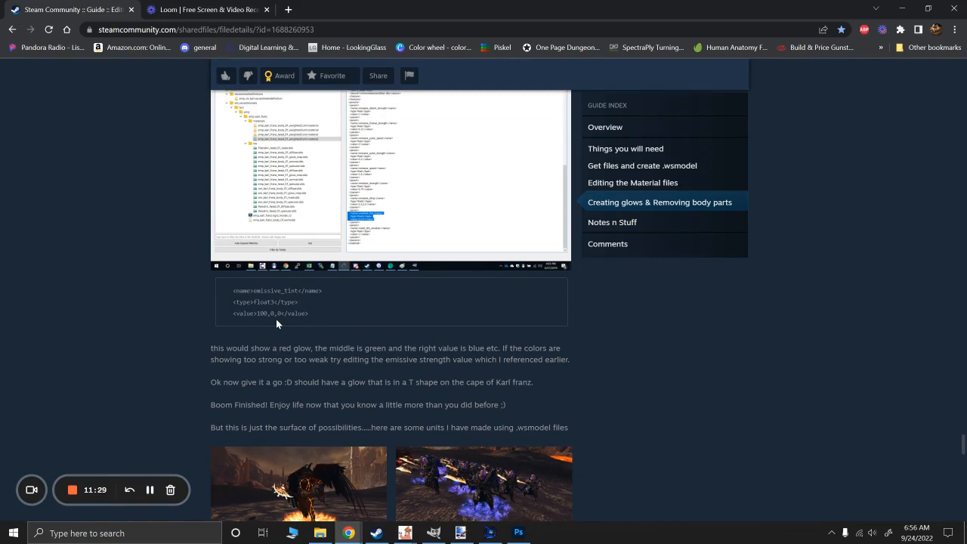
scroll(275, 319, down, 5)
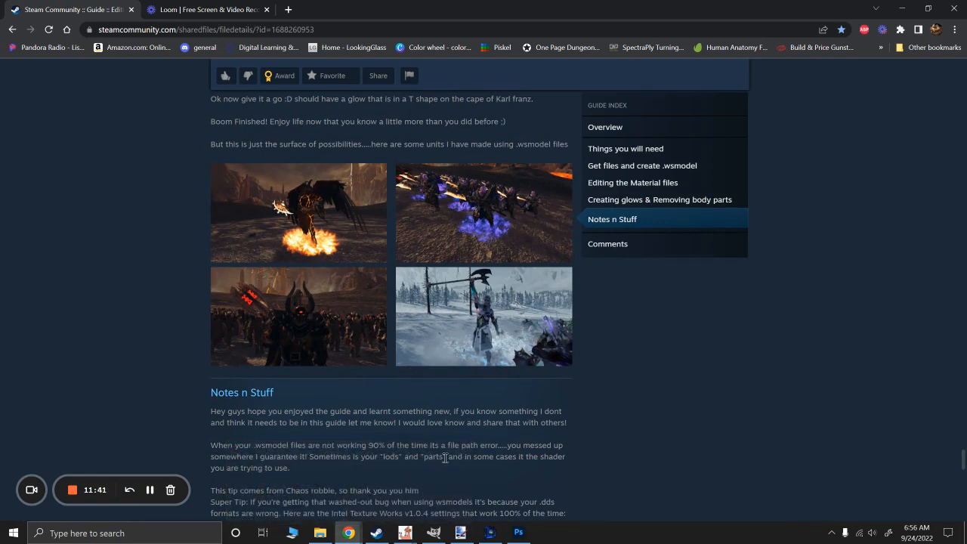
scroll(414, 458, up, 12)
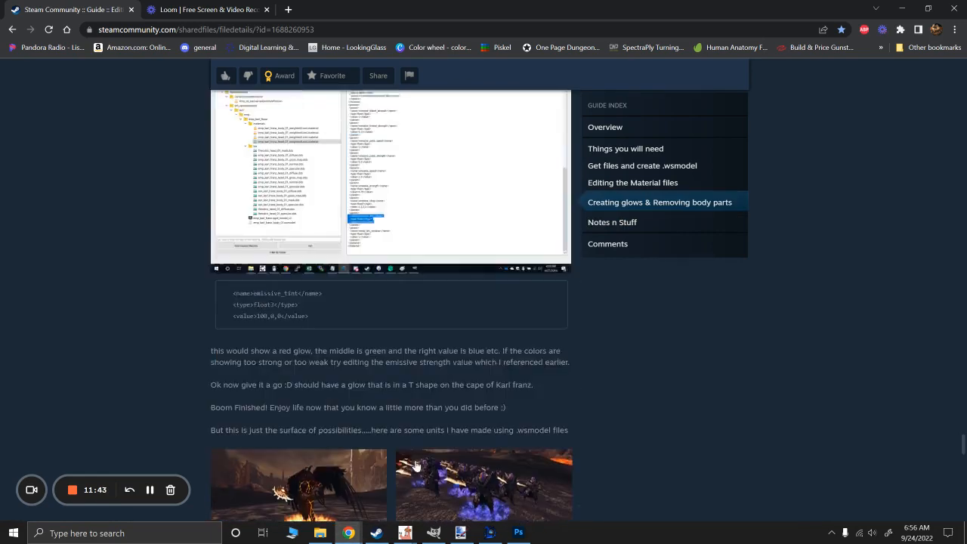
scroll(447, 279, up, 4)
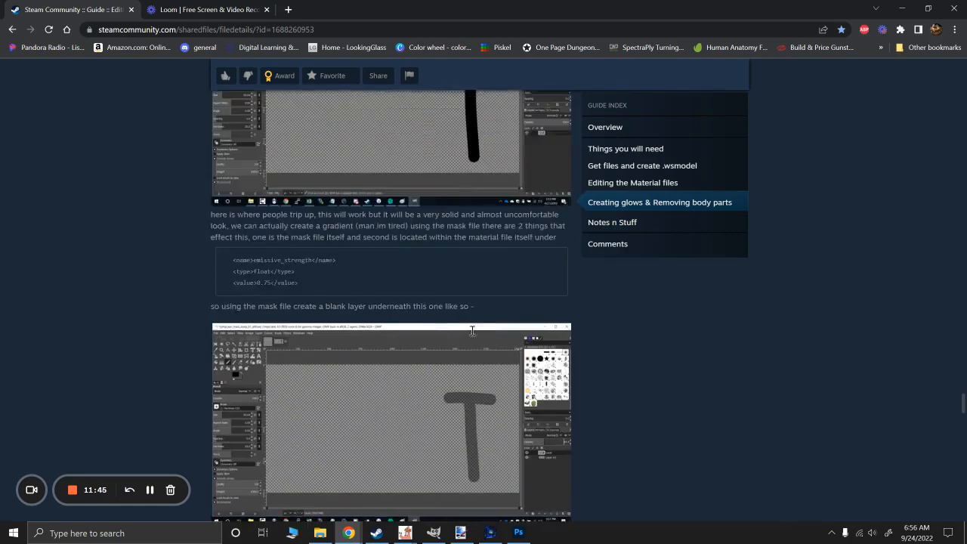
scroll(456, 323, down, 2)
scroll(456, 323, up, 4)
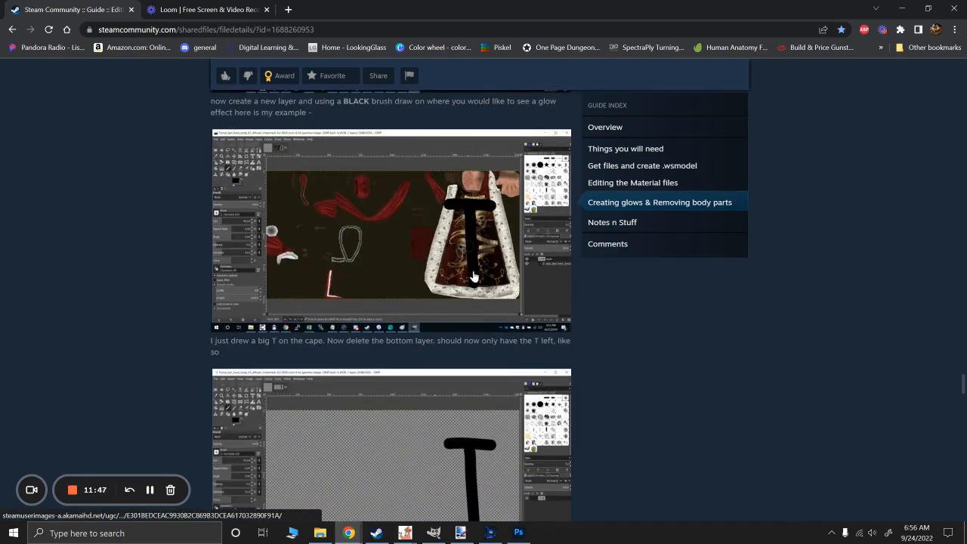
scroll(441, 320, down, 9)
scroll(413, 326, down, 12)
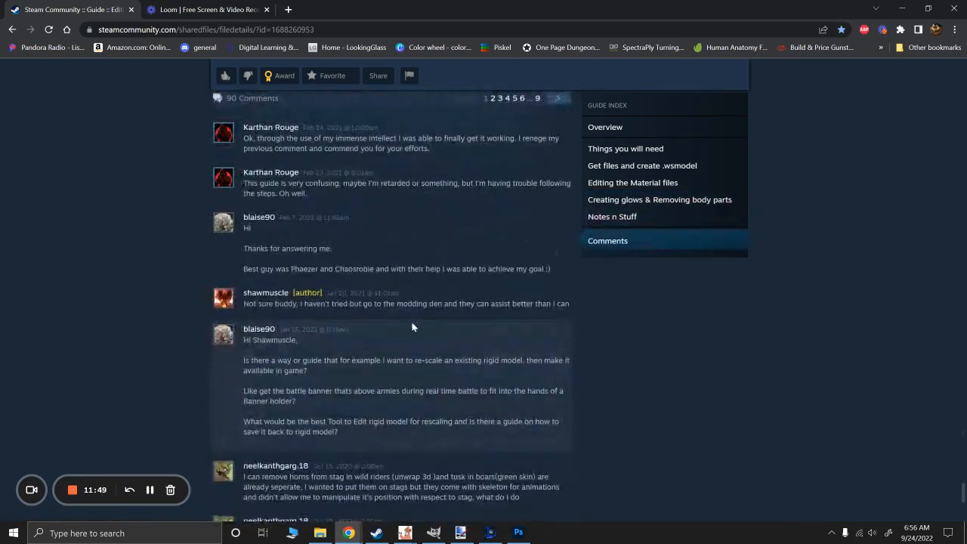
scroll(456, 362, up, 15)
scroll(456, 386, up, 2)
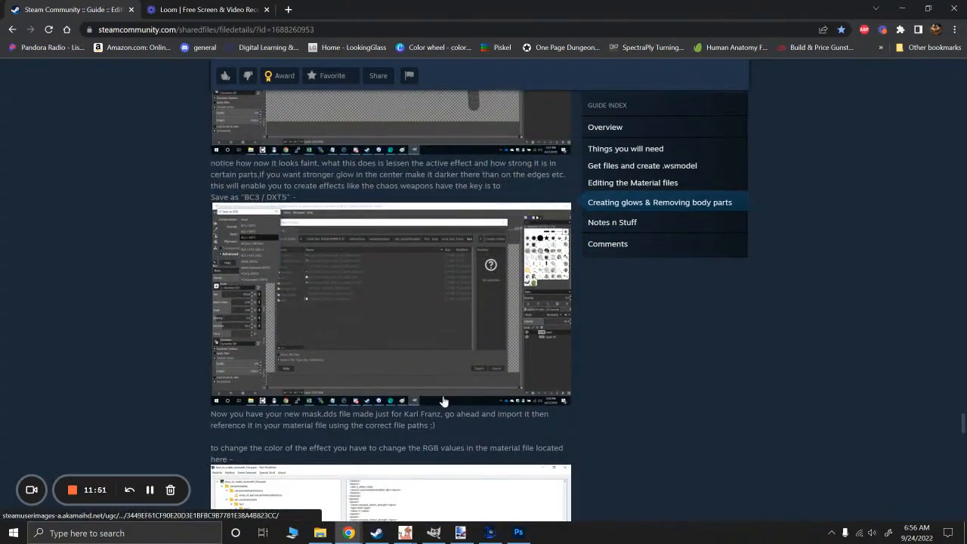
- Switch to RPFM, widen the area listing the pack's contents and create a new empty PackFile, discarding the unsaved one
mouse_move(412, 527)
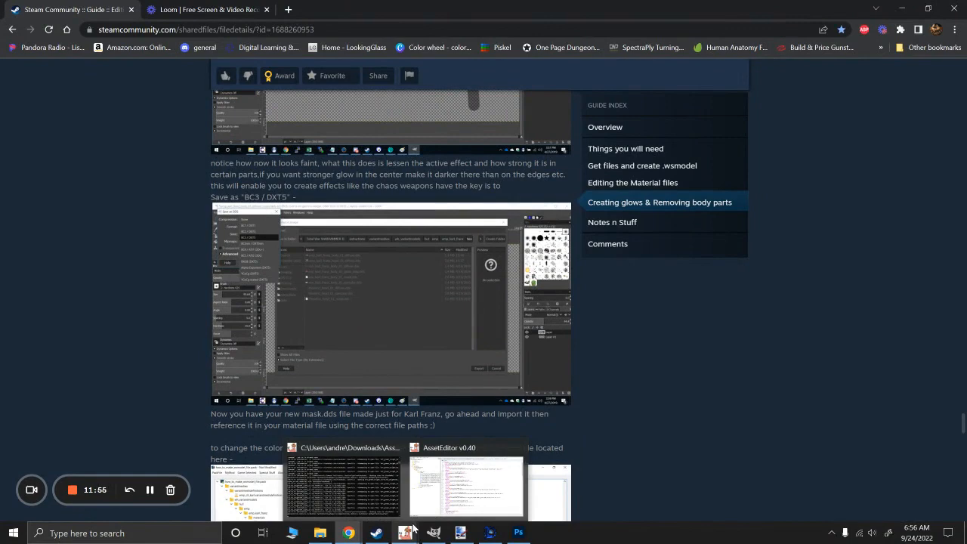
click(445, 499)
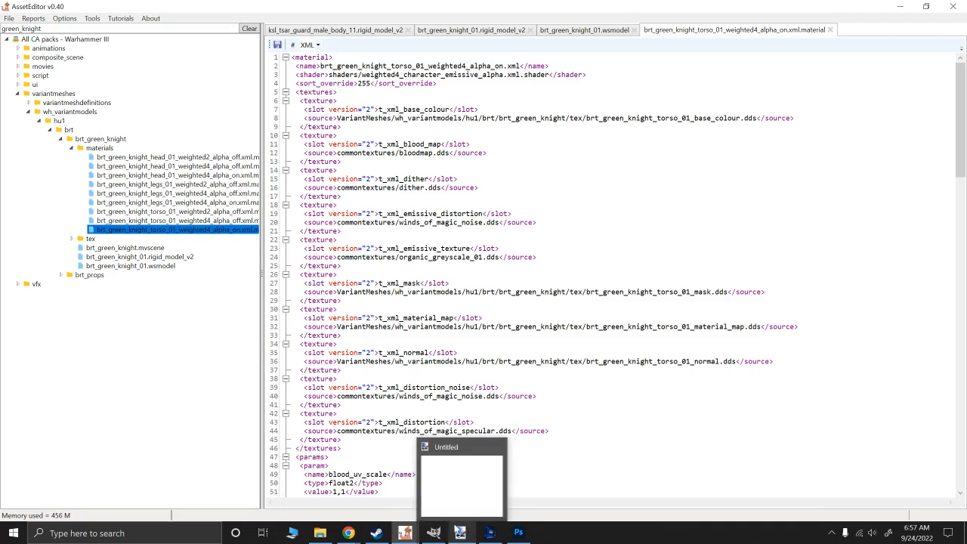
mouse_move(407, 535)
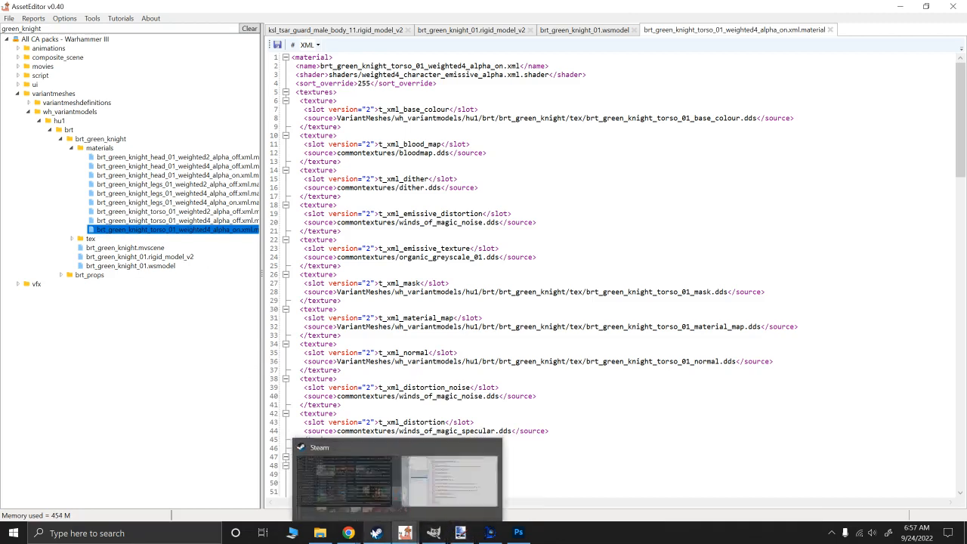
click(488, 532)
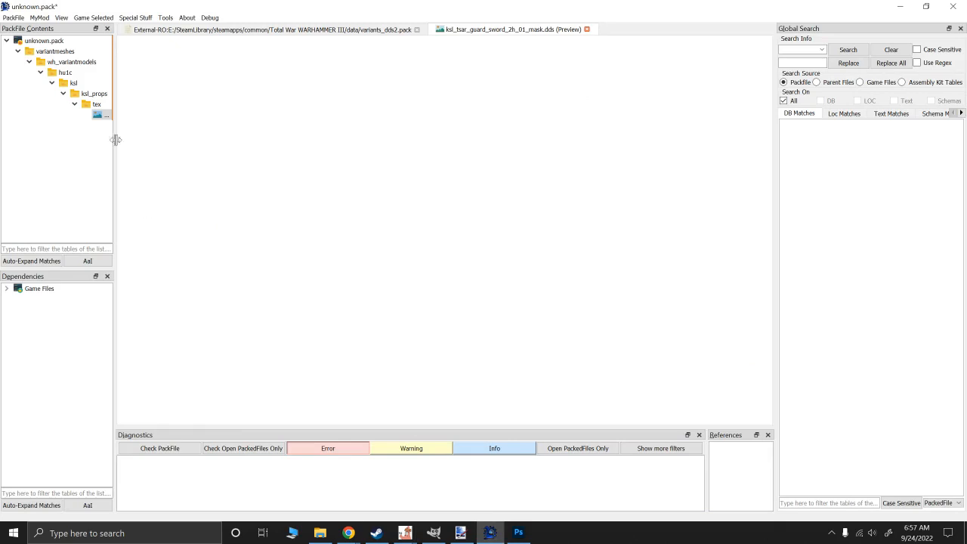
drag(114, 140, 241, 145)
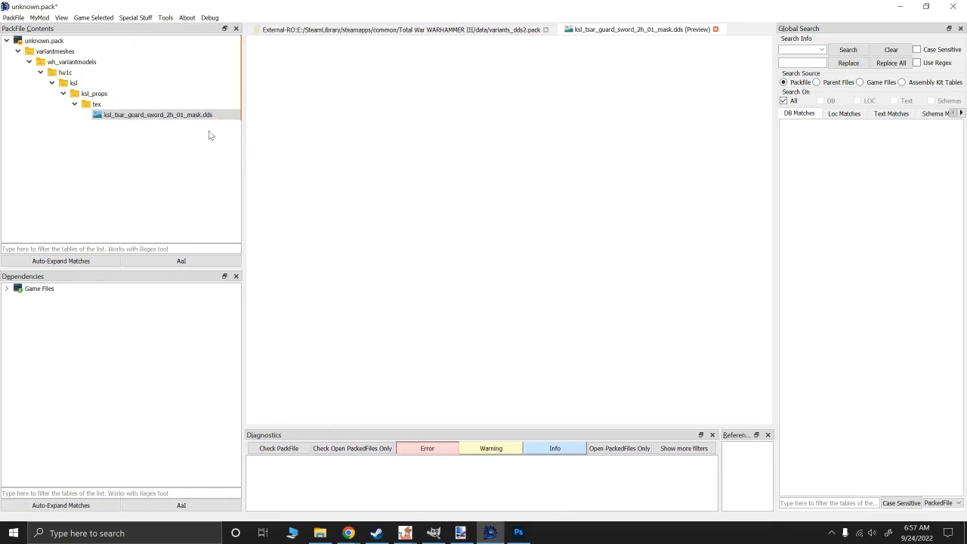
click(13, 19)
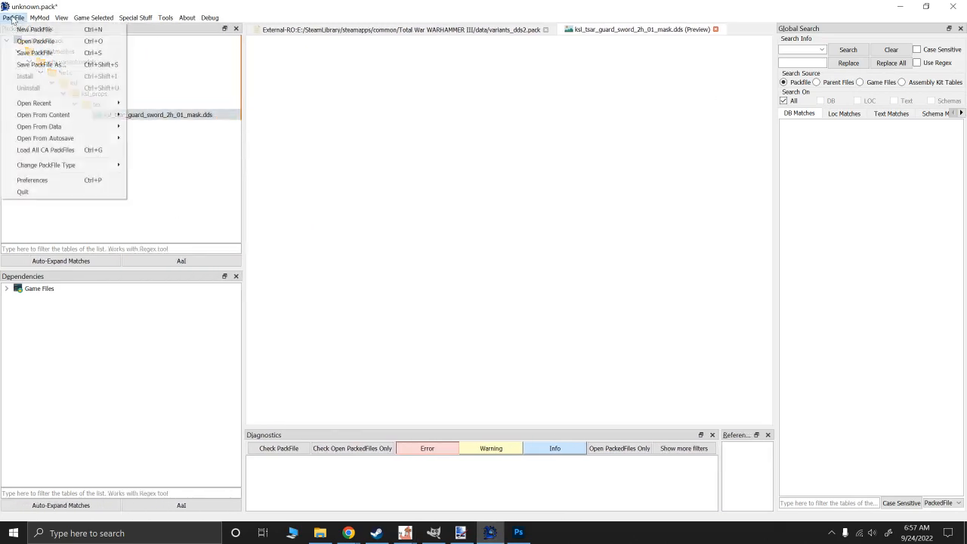
click(22, 30)
click(488, 285)
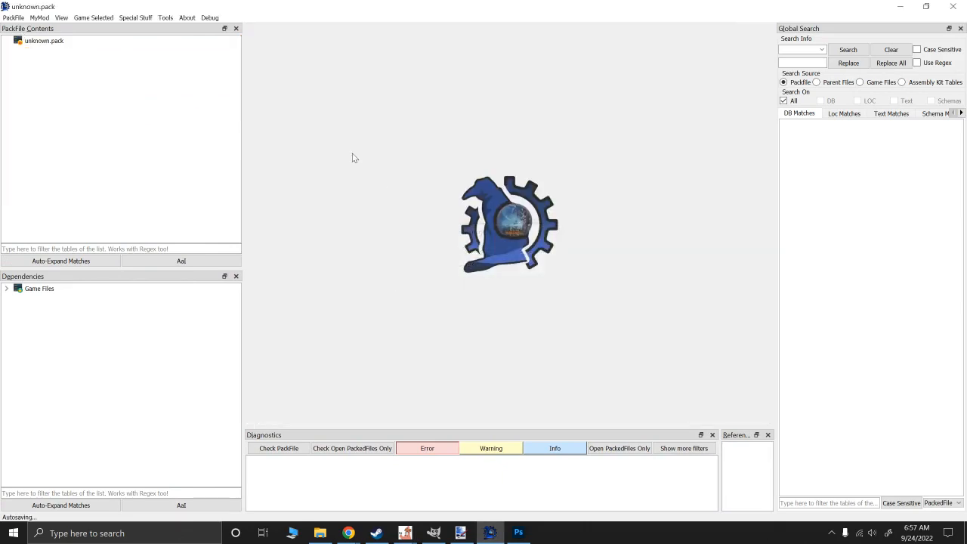
- Start adding files to the new pack from variants_dds2.pack in the Total War WARHAMMER III data folder
right_click(27, 39)
mouse_move(51, 43)
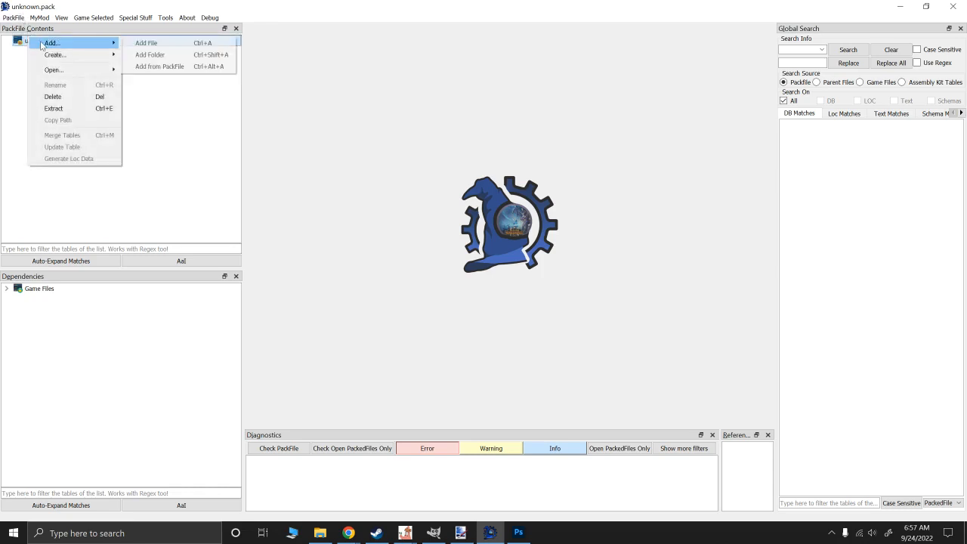
click(160, 66)
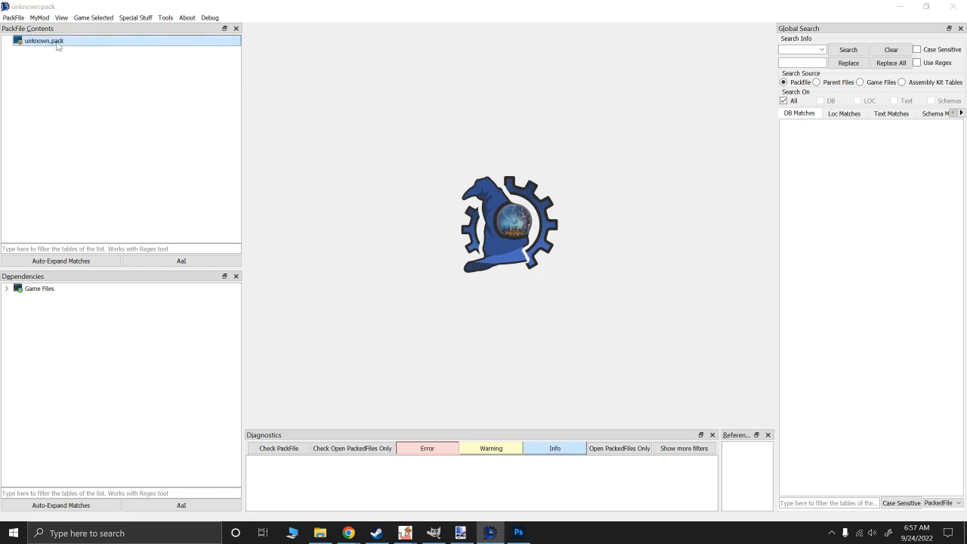
click(465, 50)
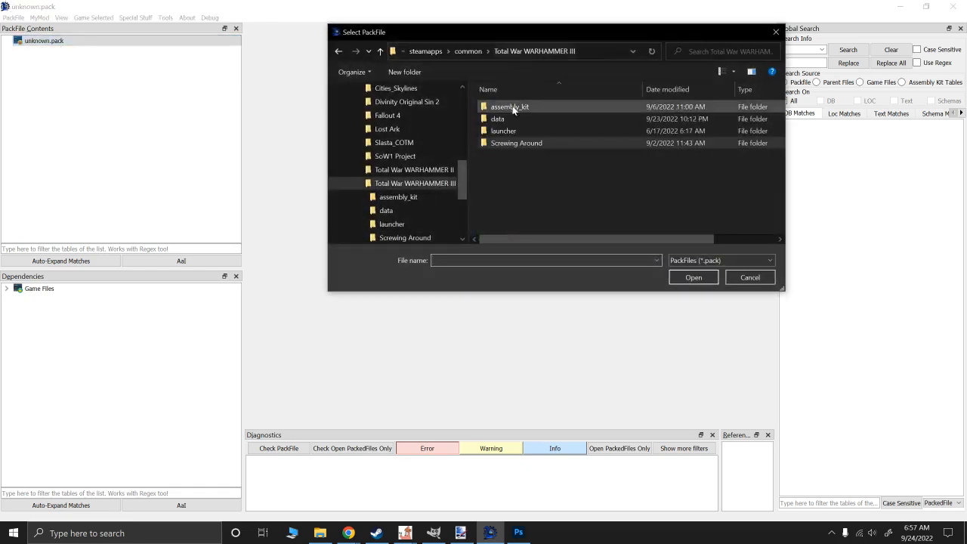
double_click(502, 121)
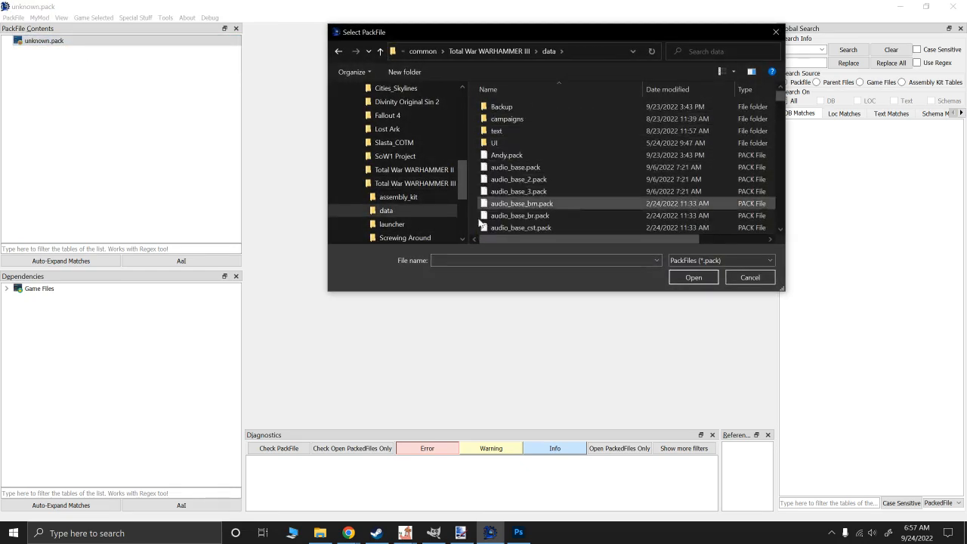
click(468, 260)
text(var)
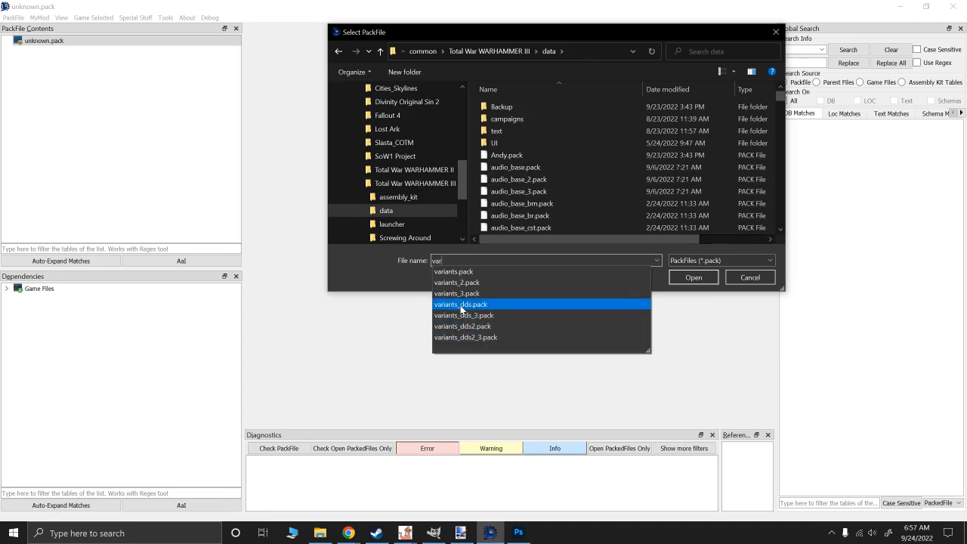
click(461, 326)
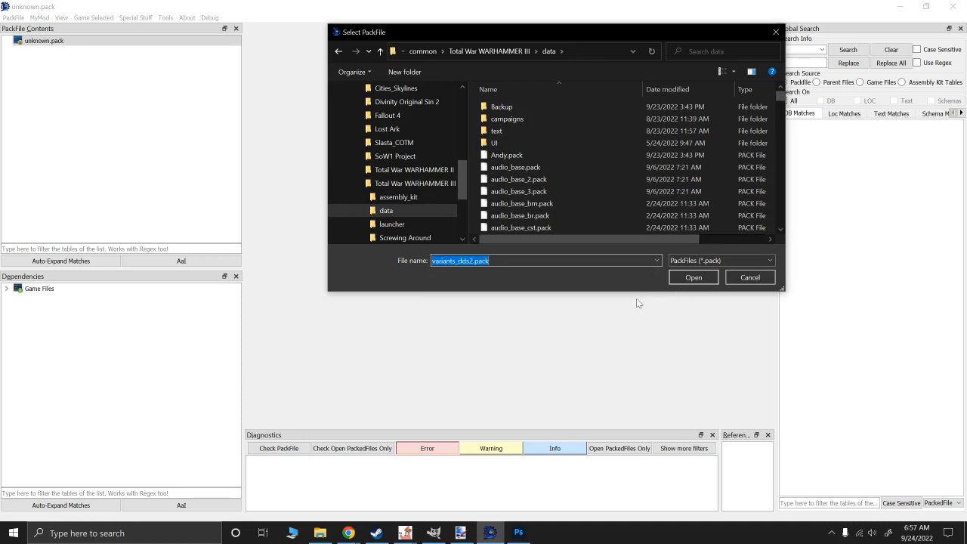
click(693, 277)
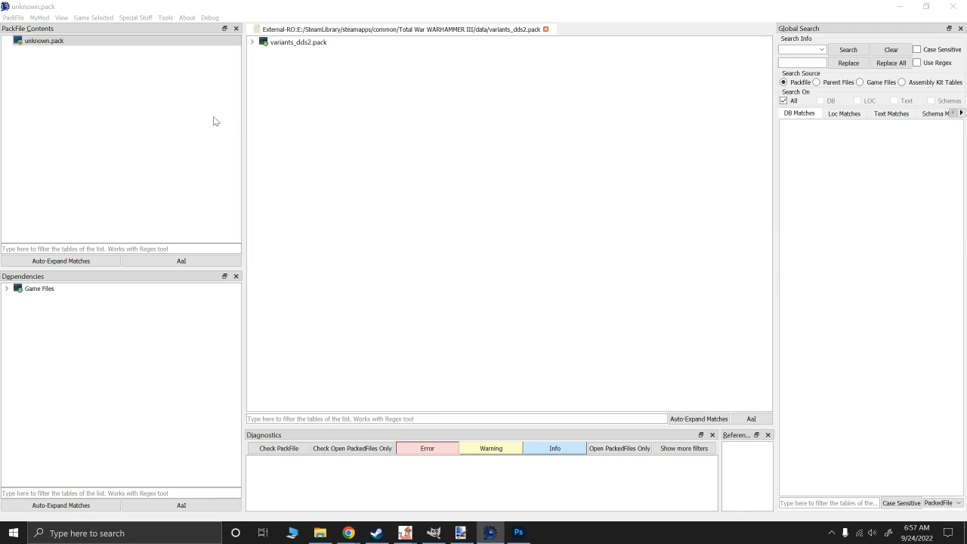
- Filter variants_dds2.pack by "green_" and expand its folders down to hu1/brt/brt_green_knight/tex
click(252, 42)
click(263, 54)
click(274, 64)
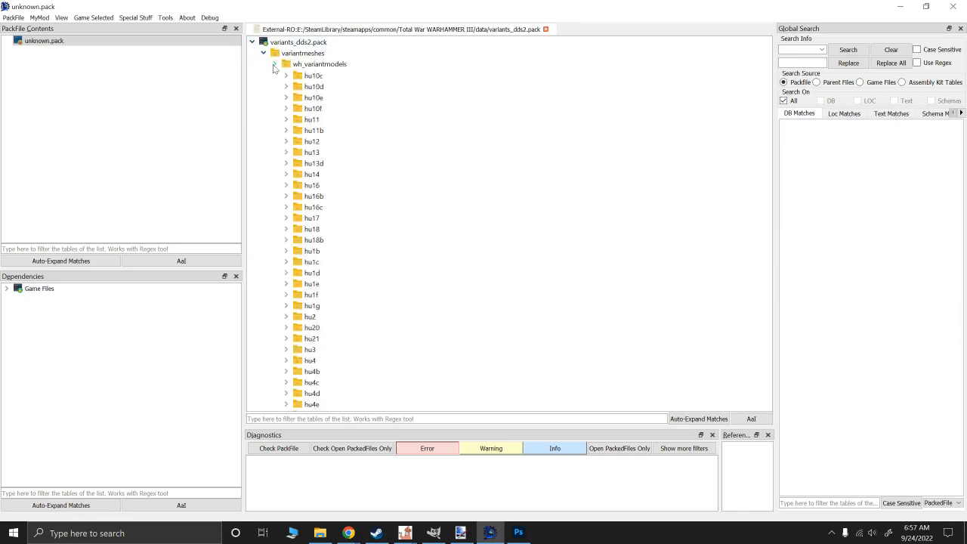
click(325, 419)
text(gre)
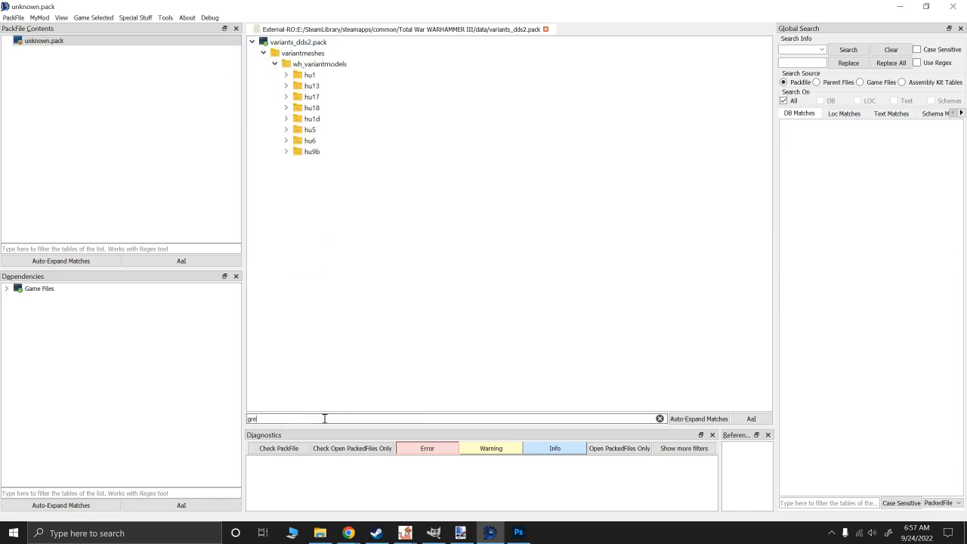
text(en_)
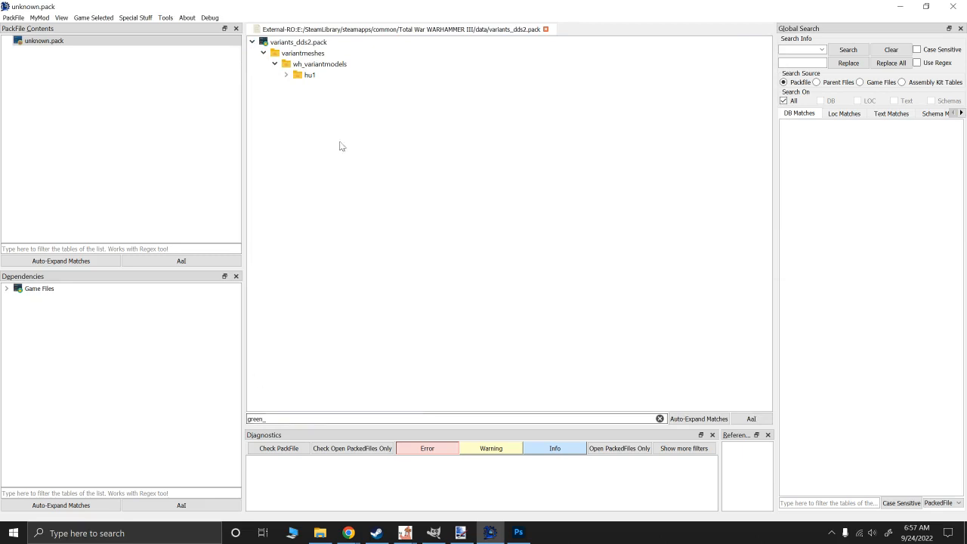
click(285, 75)
click(297, 86)
click(308, 96)
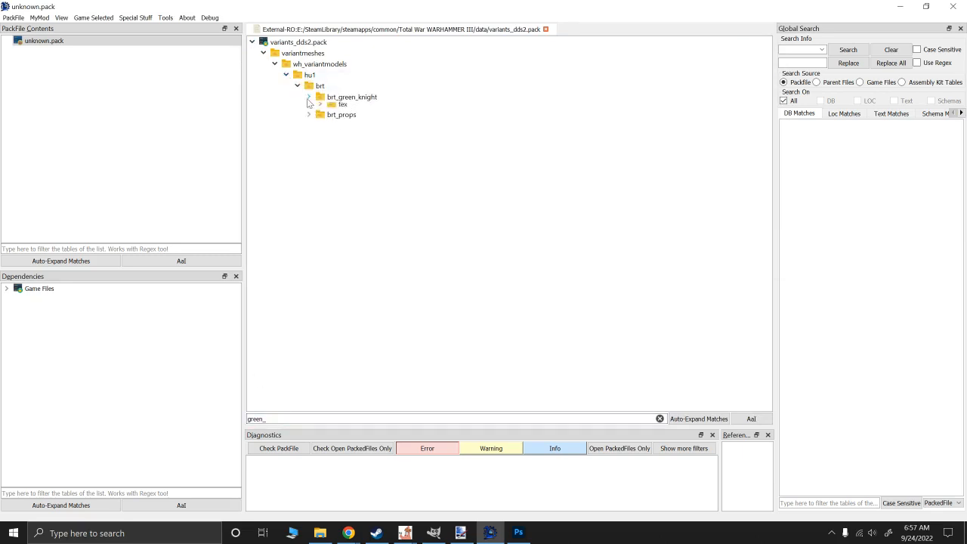
click(320, 108)
- Copy the green knight head's base_colour, mask, material_map and normal .dds textures into the new pack
double_click(388, 119)
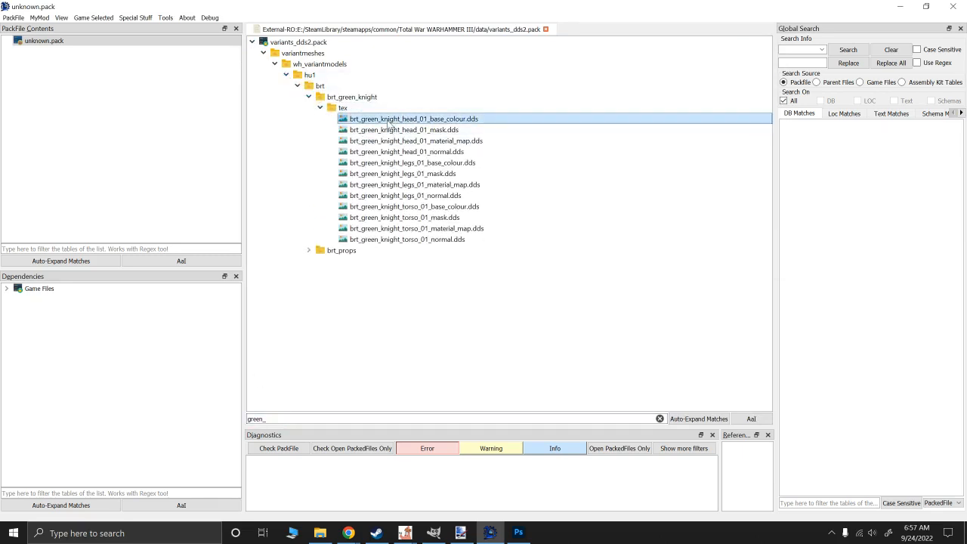
double_click(389, 130)
double_click(389, 141)
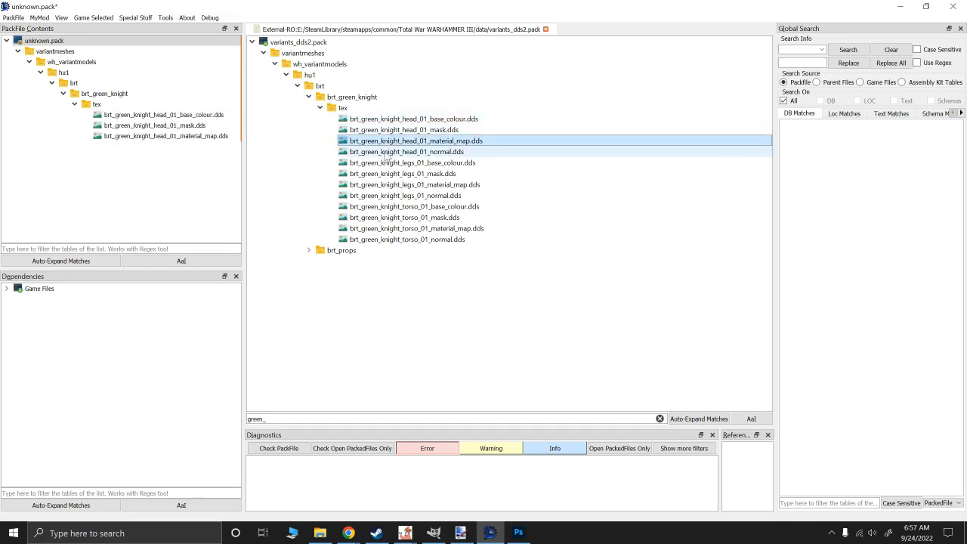
double_click(387, 152)
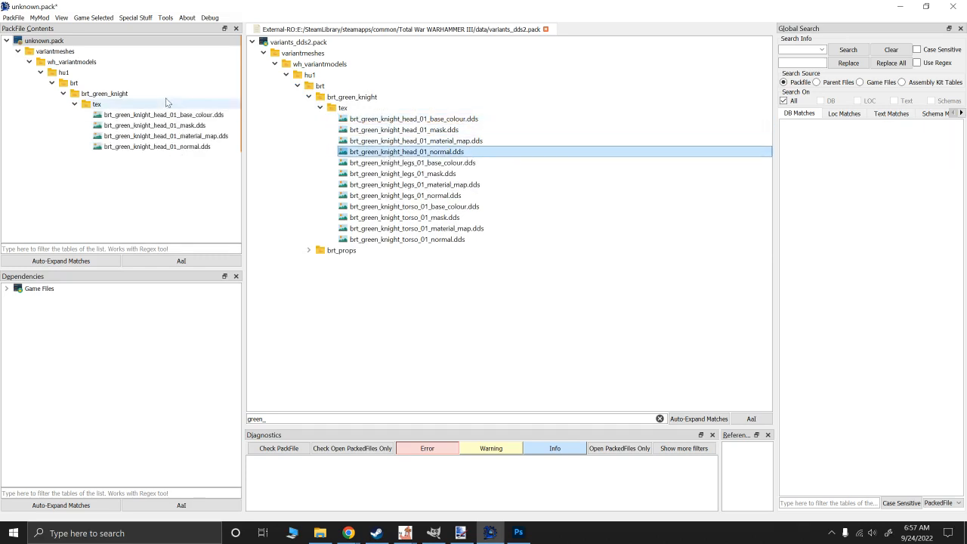
mouse_move(173, 129)
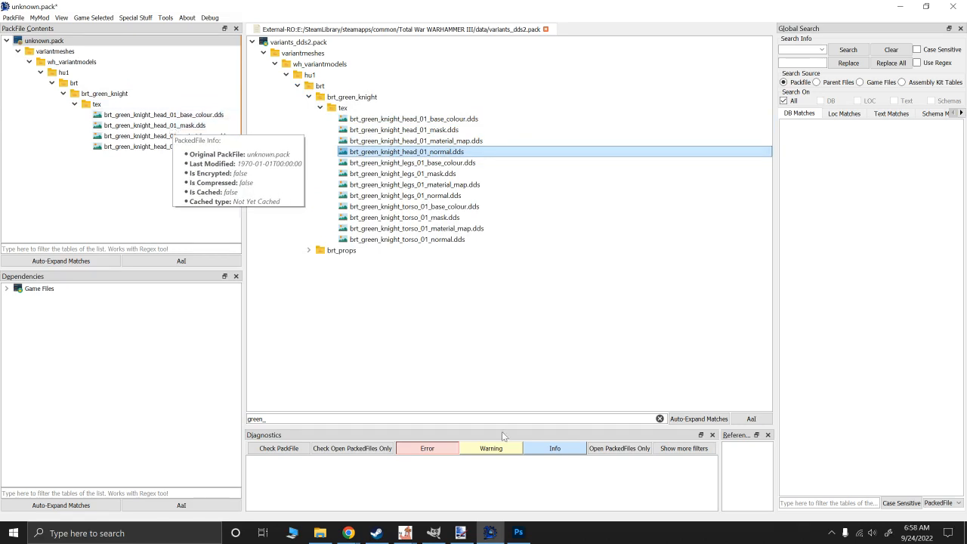
- Switch to AssetEditor and view brt_green_knight_01.rigid_model_v2, followed by ksl_tsar_guard_male_body_11.rigid_model_v2
mouse_move(404, 532)
click(468, 498)
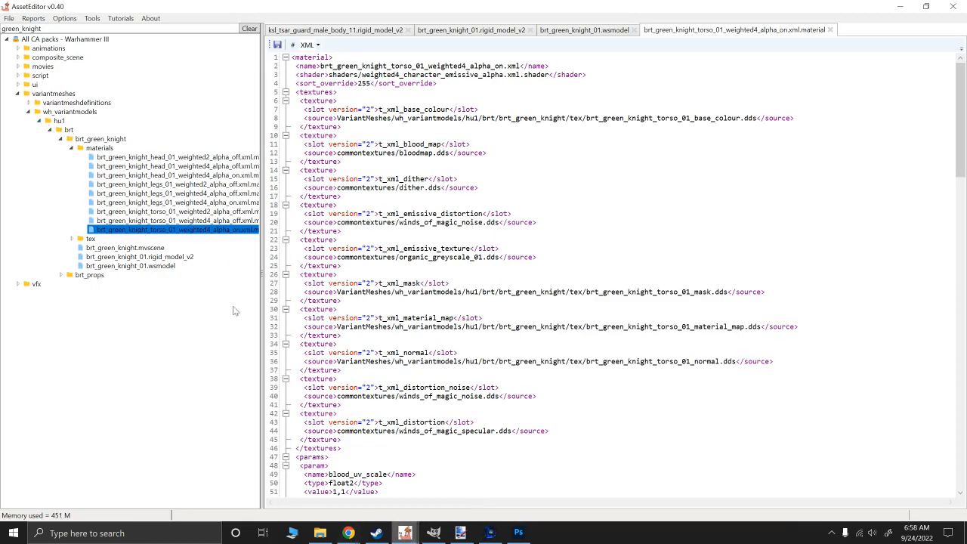
click(472, 31)
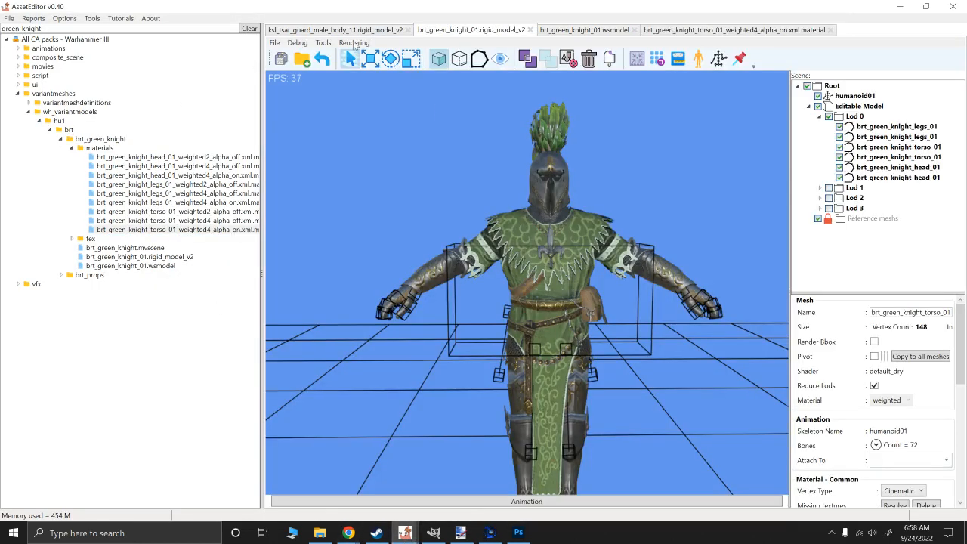
click(345, 31)
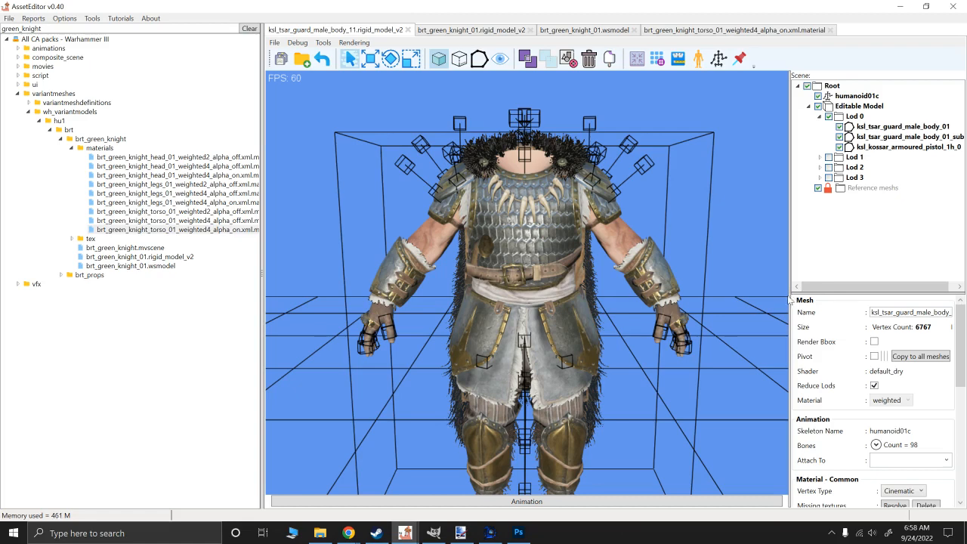
- Widen the scene pane and examine the texture slots of the ksl_tsar_guard_male_body_01 mesh
click(788, 295)
drag(790, 295, 636, 275)
click(768, 127)
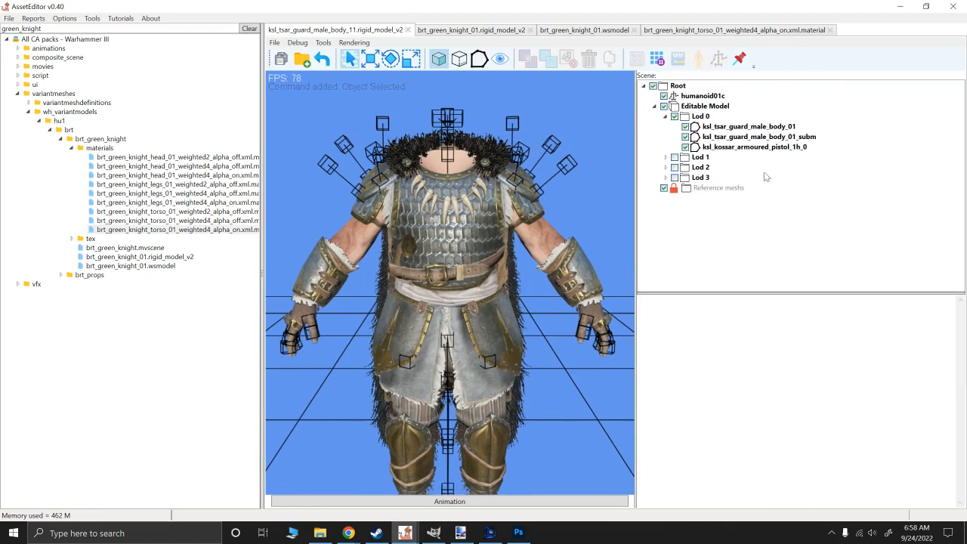
scroll(863, 409, down, 3)
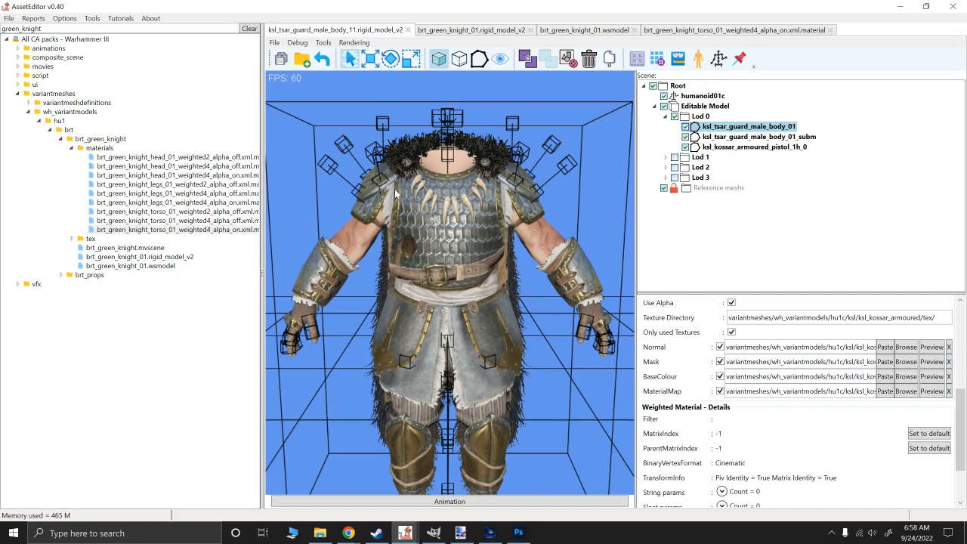
- Switch to RPFM and compare the green knight head's base_colour, mask, material_map and normal textures in preview
mouse_move(348, 533)
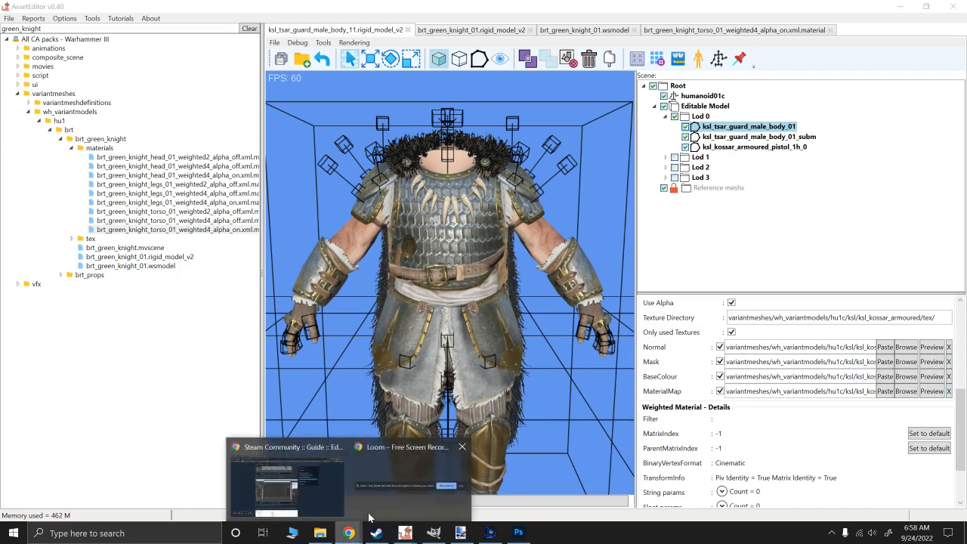
click(334, 491)
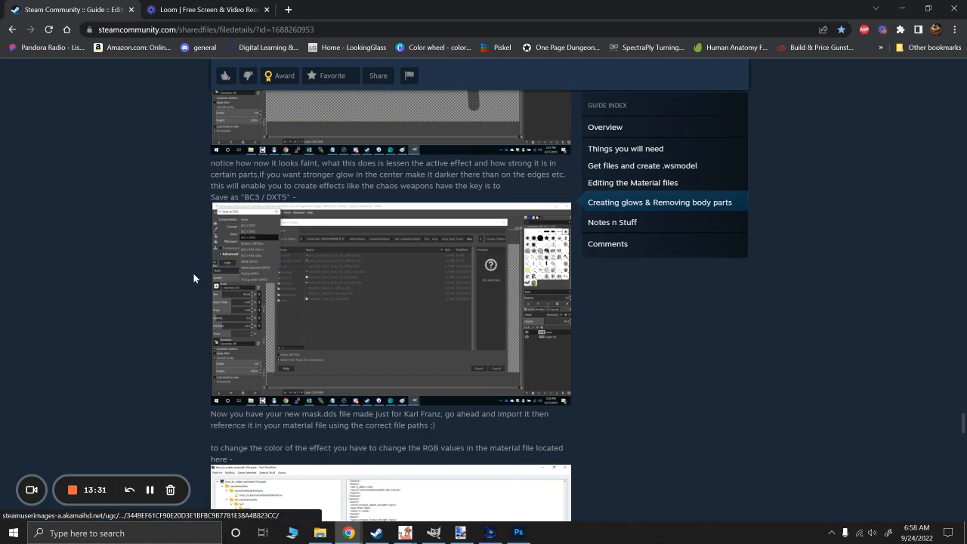
click(492, 536)
click(144, 114)
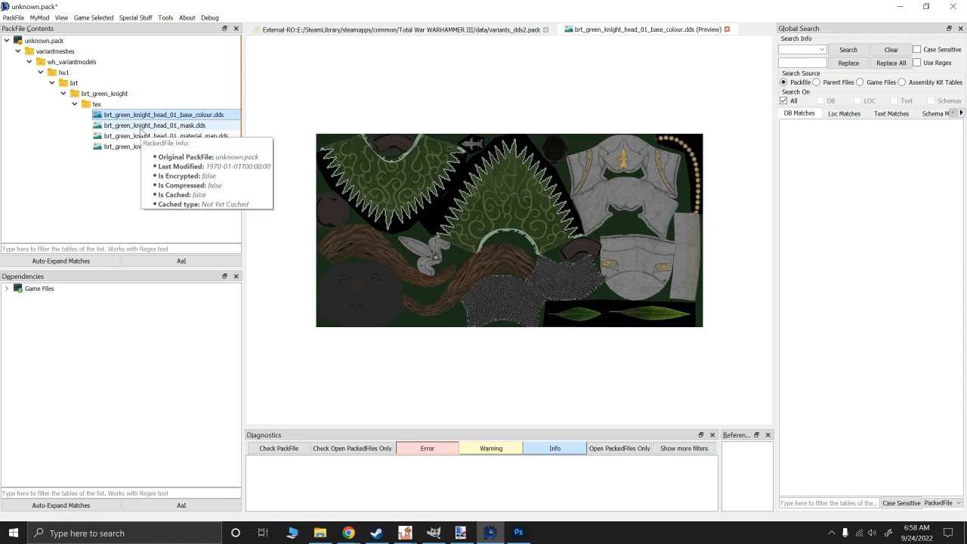
click(141, 125)
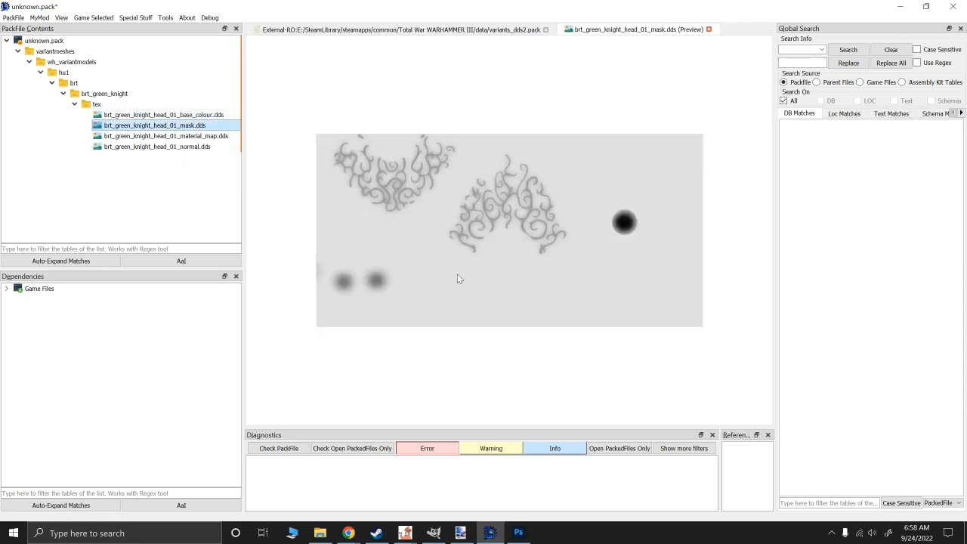
click(151, 115)
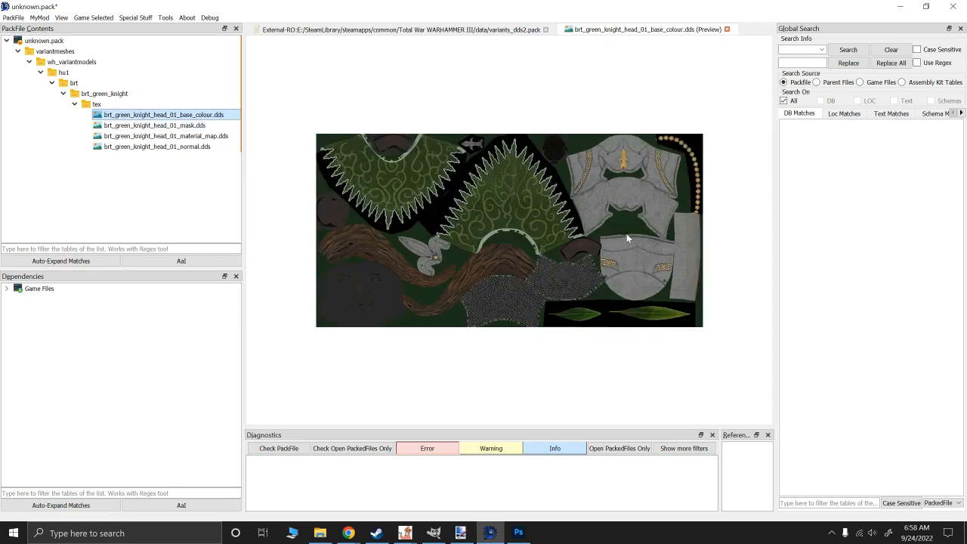
key(Down)
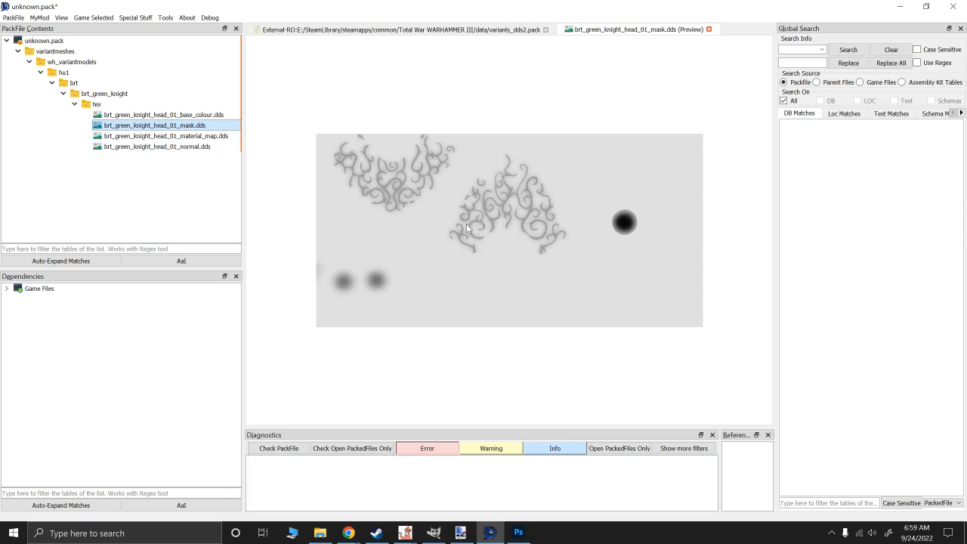
click(162, 115)
click(162, 136)
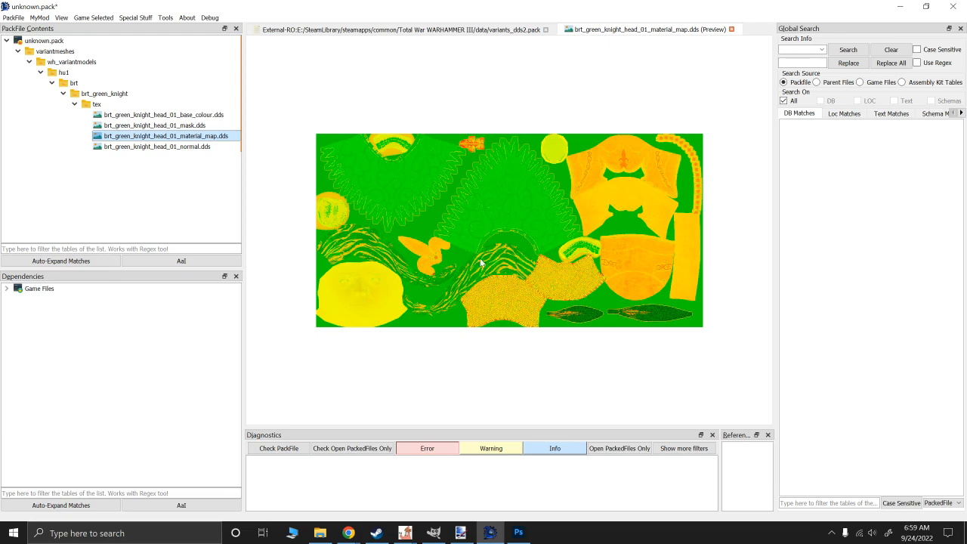
click(148, 147)
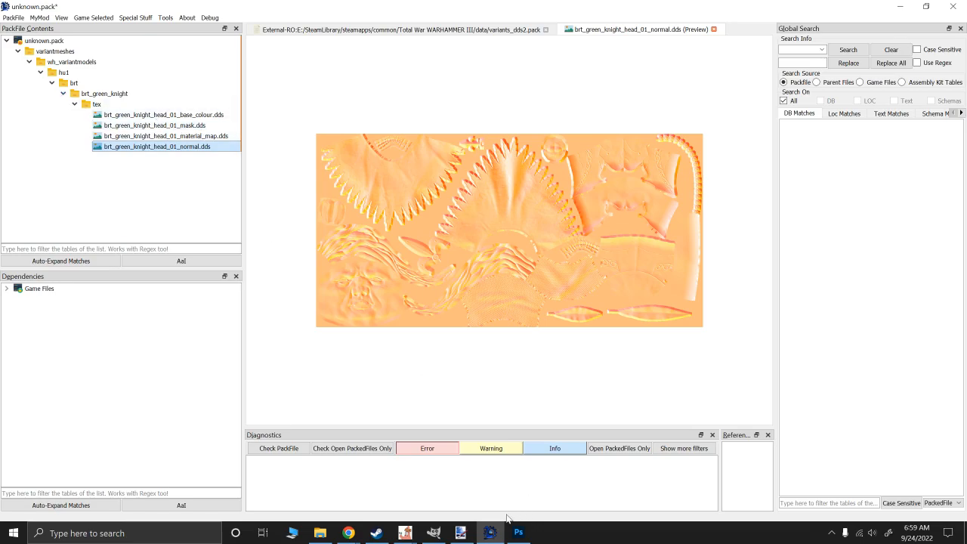
- Switch to AssetEditor and close all open green knight files, keeping only ksl_tsar_guard_male_body_11.rigid_model_v2 open
click(433, 532)
click(405, 532)
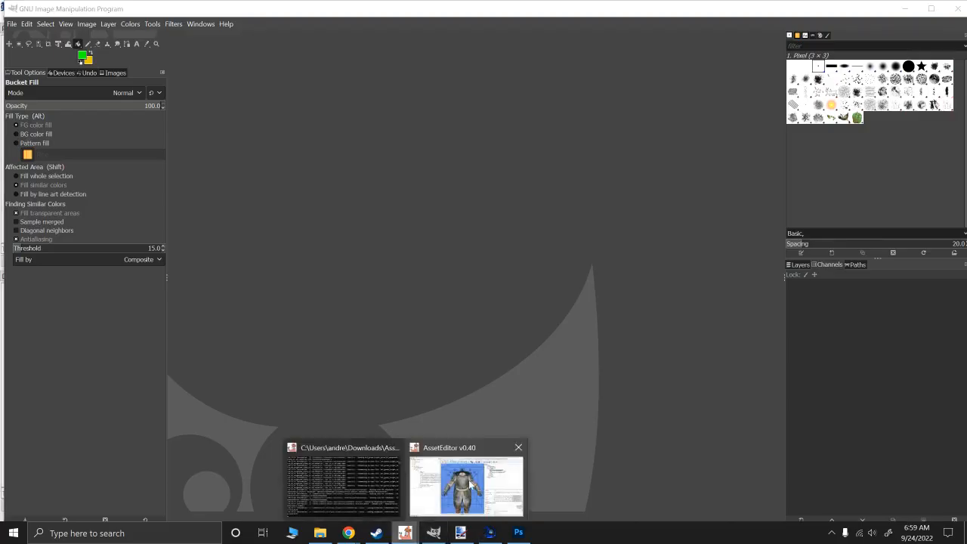
click(472, 484)
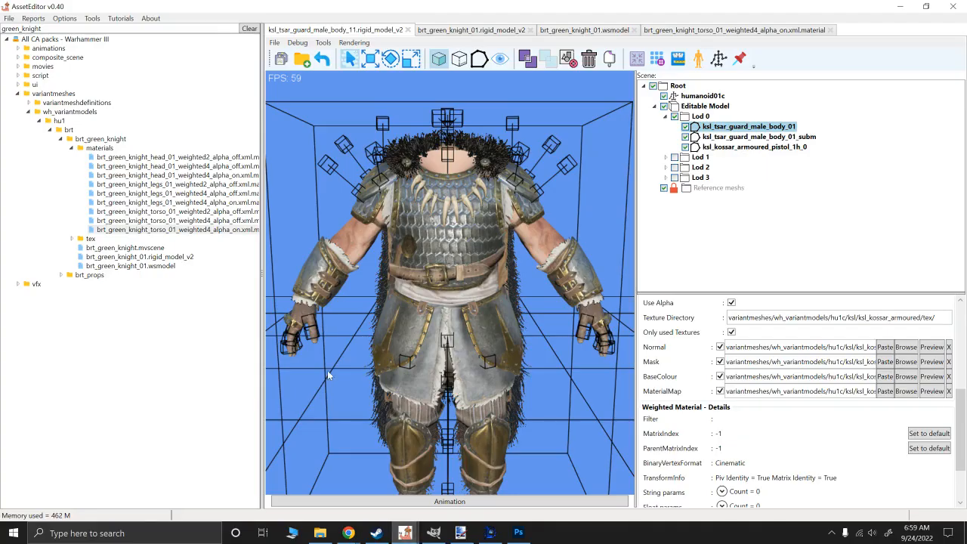
click(528, 33)
click(530, 30)
click(515, 31)
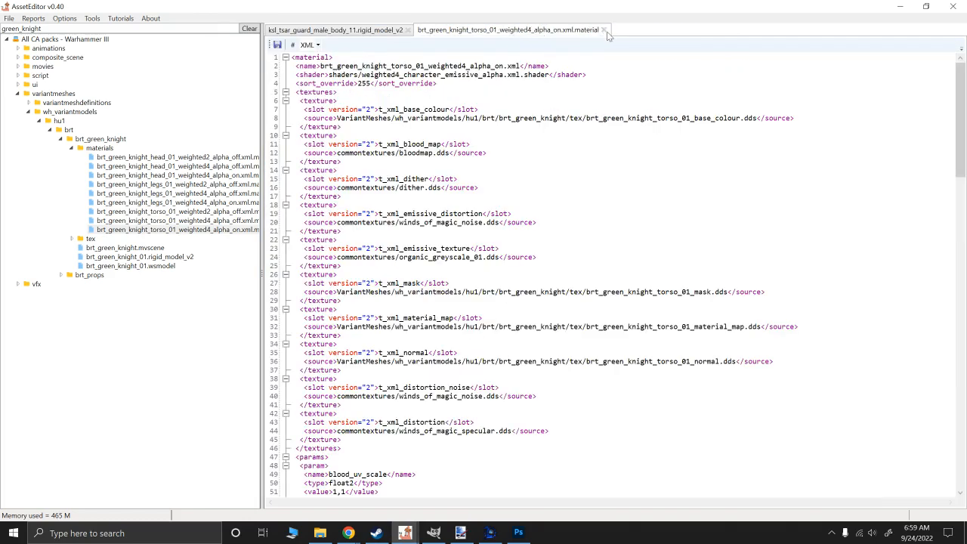
click(604, 29)
- Clear the green_knight file filter and collapse the All CA packs - Warhammer III and WH3 Reskins trees
click(18, 93)
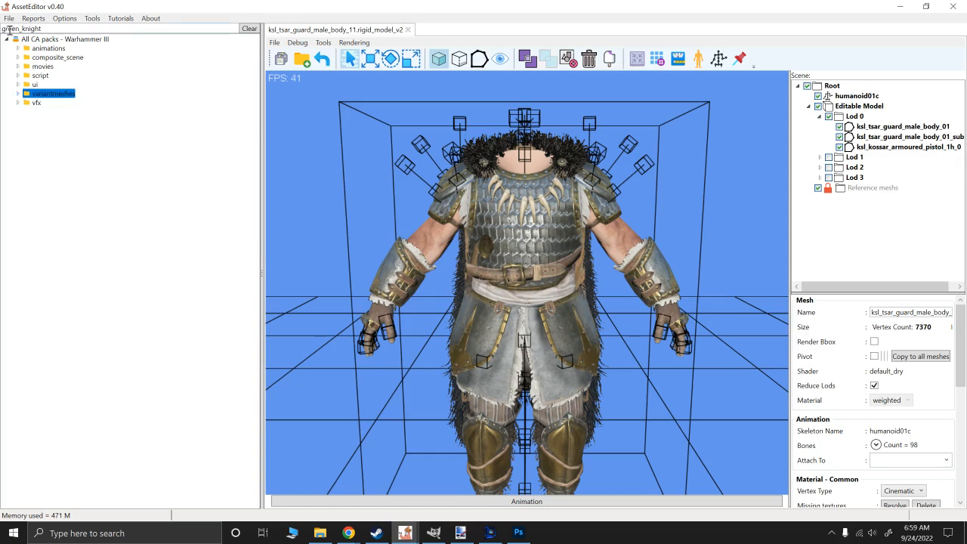
click(51, 28)
key(ctrl+shift+Left)
key(ctrl+shift+Left)
key(BackSpace)
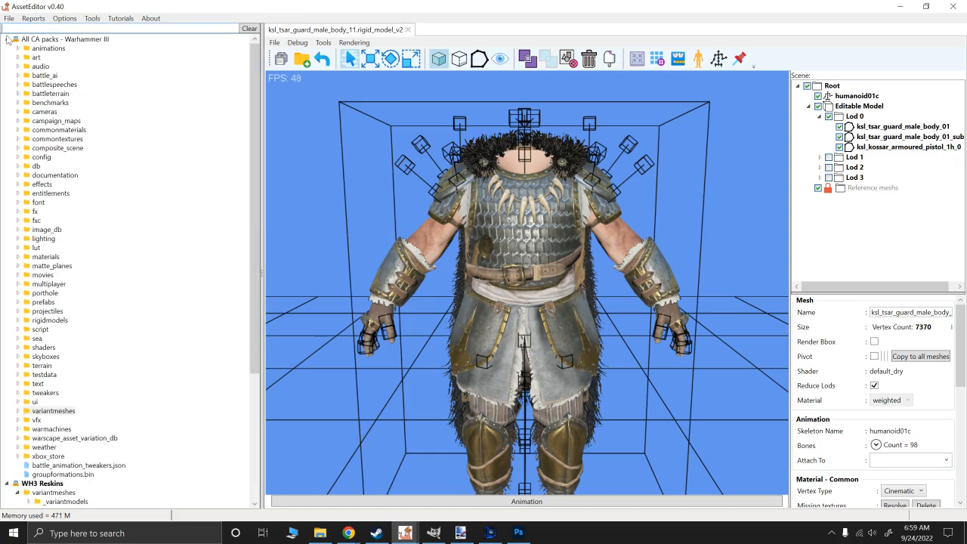
click(7, 38)
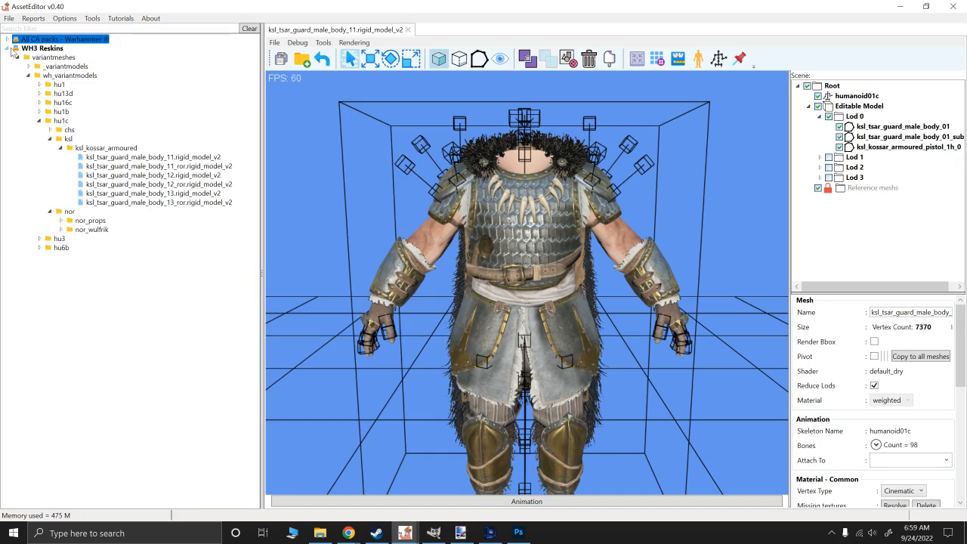
click(8, 48)
- Load all game packfiles for Troy
click(9, 18)
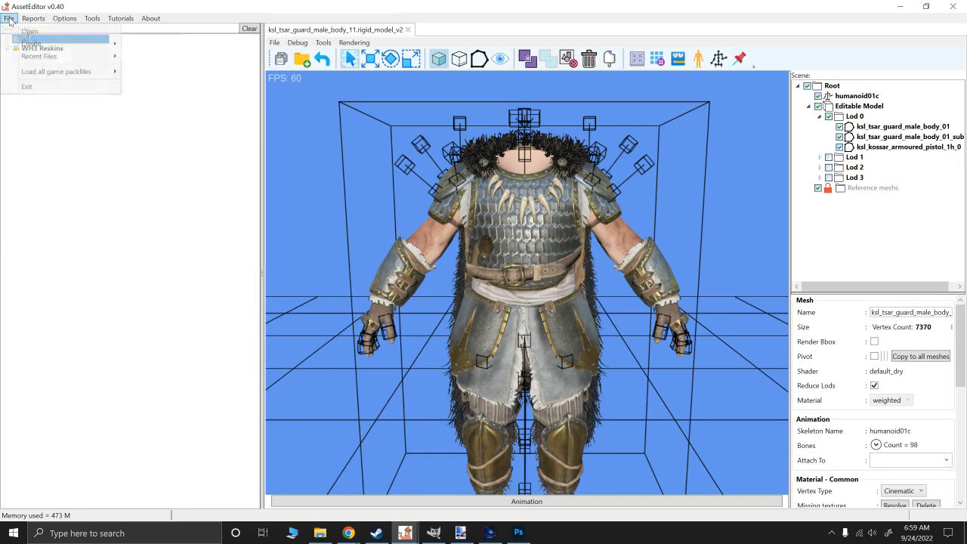
mouse_move(41, 74)
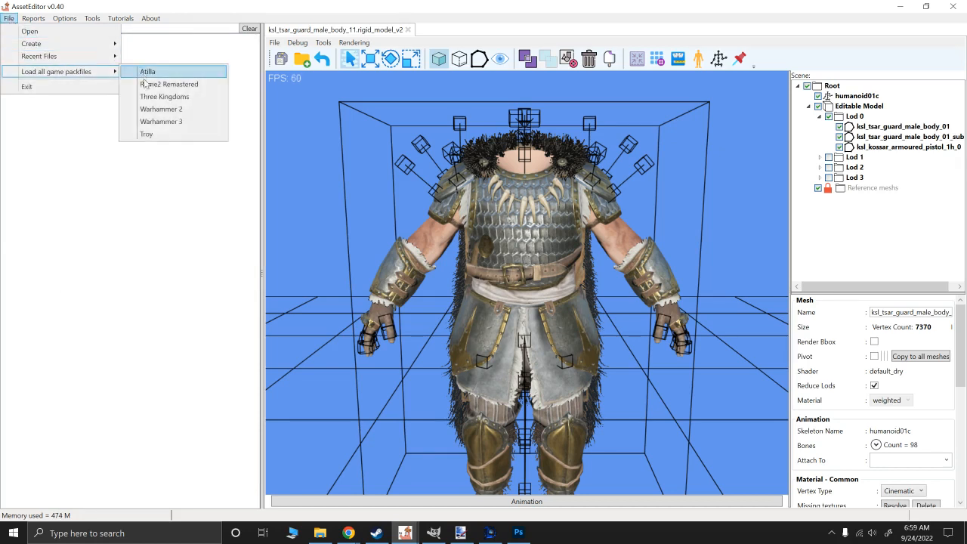
click(159, 121)
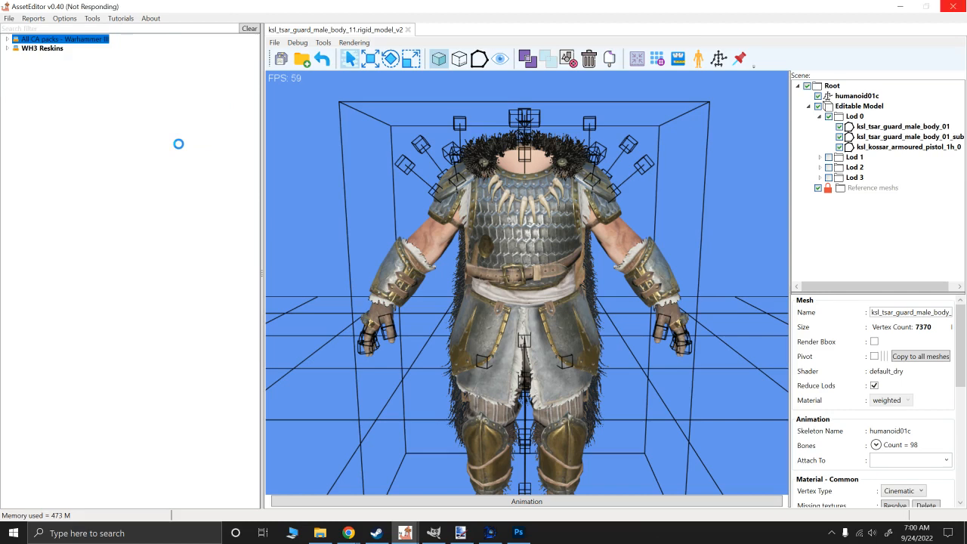
- Expand the Troy packs down to variantmeshes/_variantmodels/man/armour
click(6, 58)
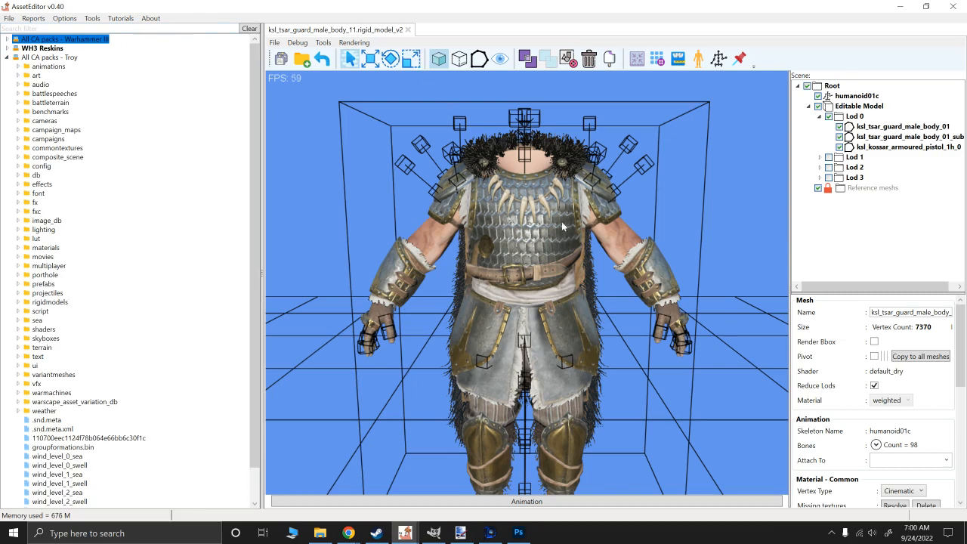
scroll(97, 314, down, 1)
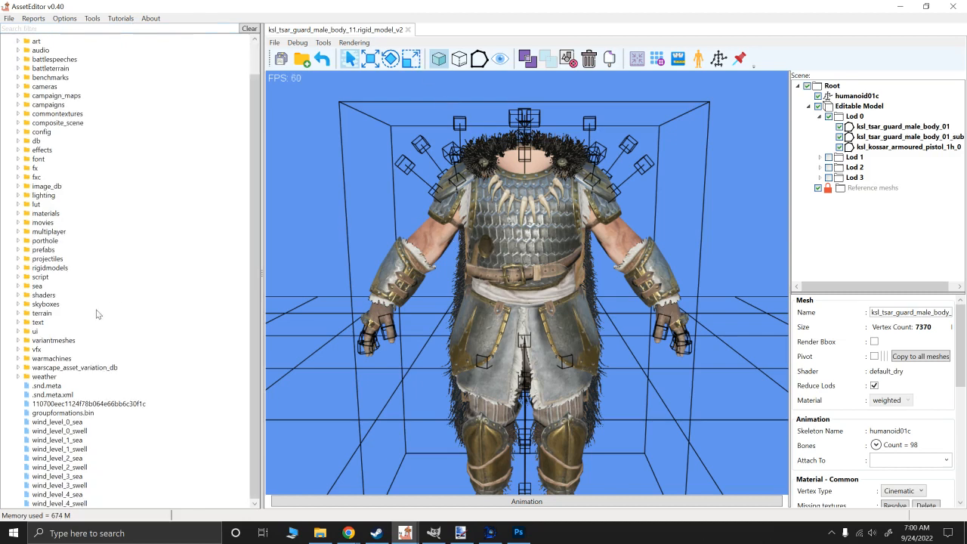
click(19, 359)
click(18, 359)
click(19, 341)
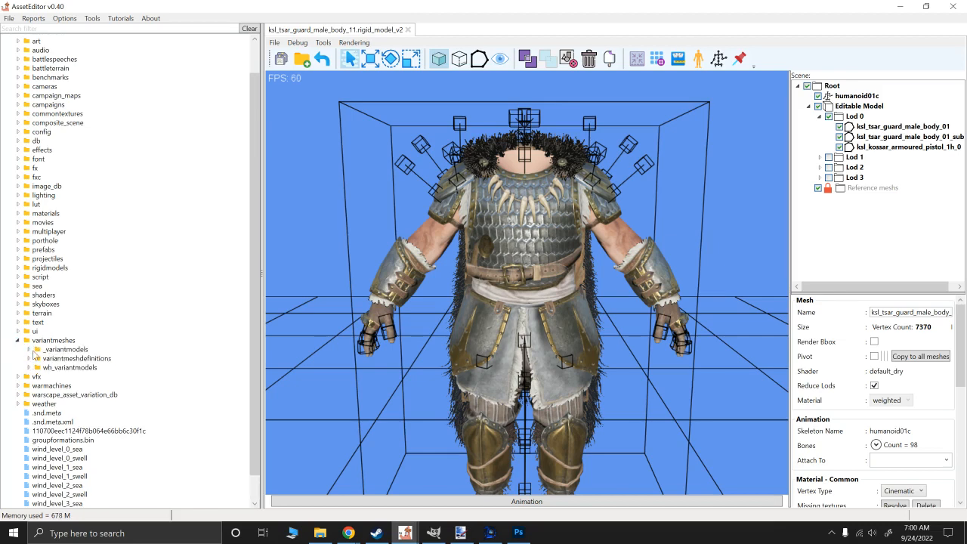
click(29, 350)
scroll(37, 355, down, 5)
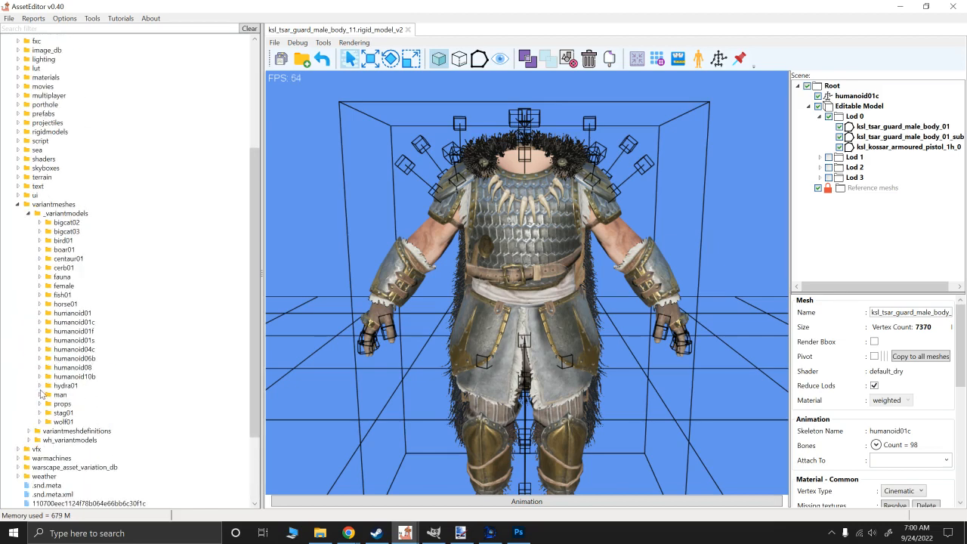
click(40, 395)
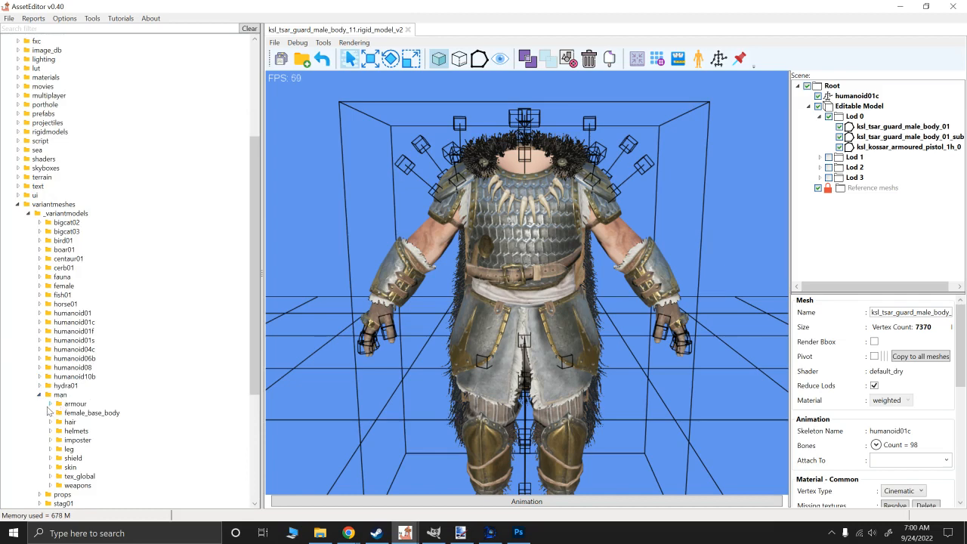
click(50, 404)
- Look through the Troy armour folders for a model to use
scroll(104, 420, down, 4)
scroll(103, 419, down, 17)
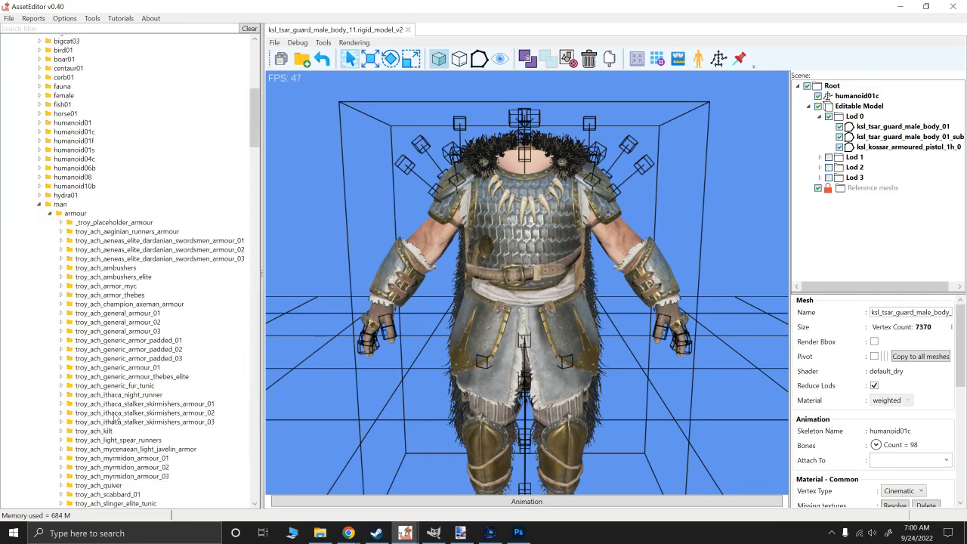
scroll(118, 414, down, 19)
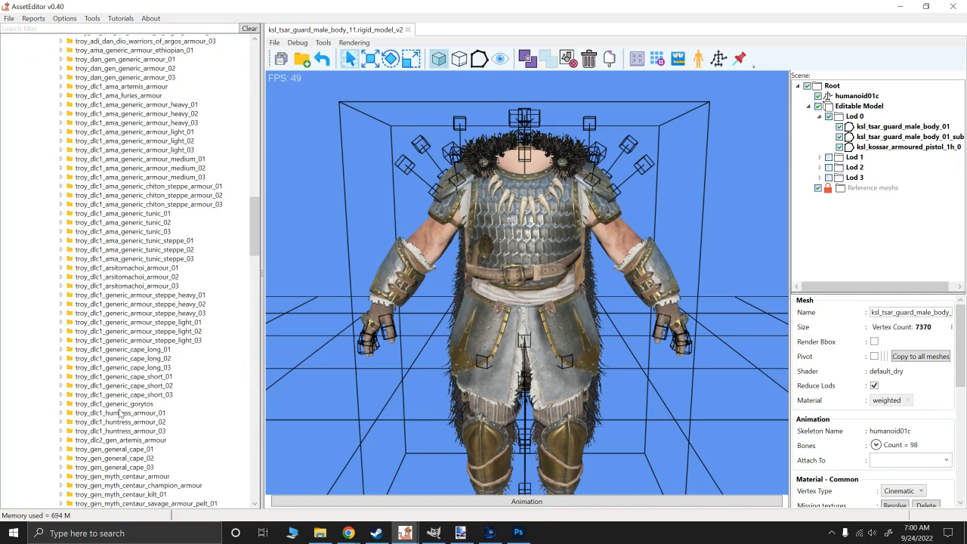
scroll(113, 374, down, 17)
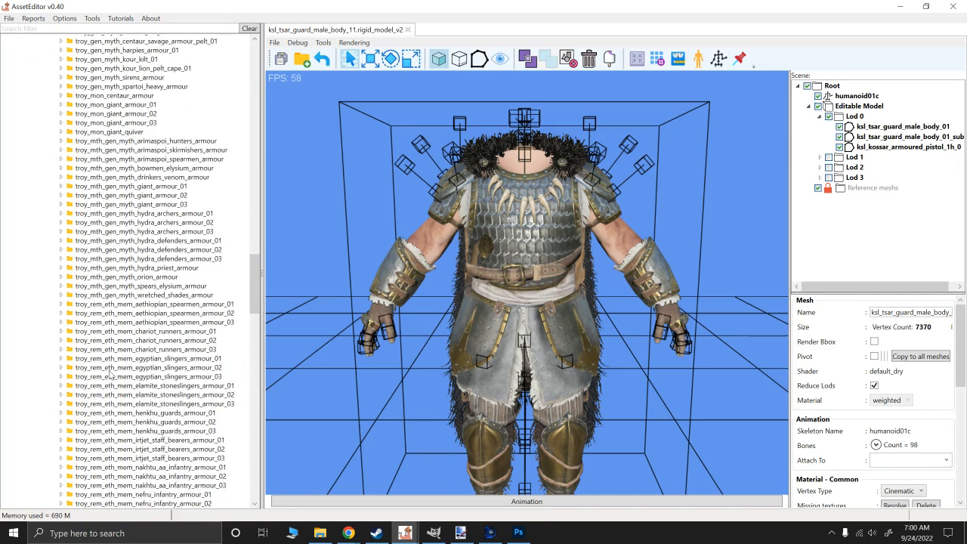
scroll(125, 214, down, 1)
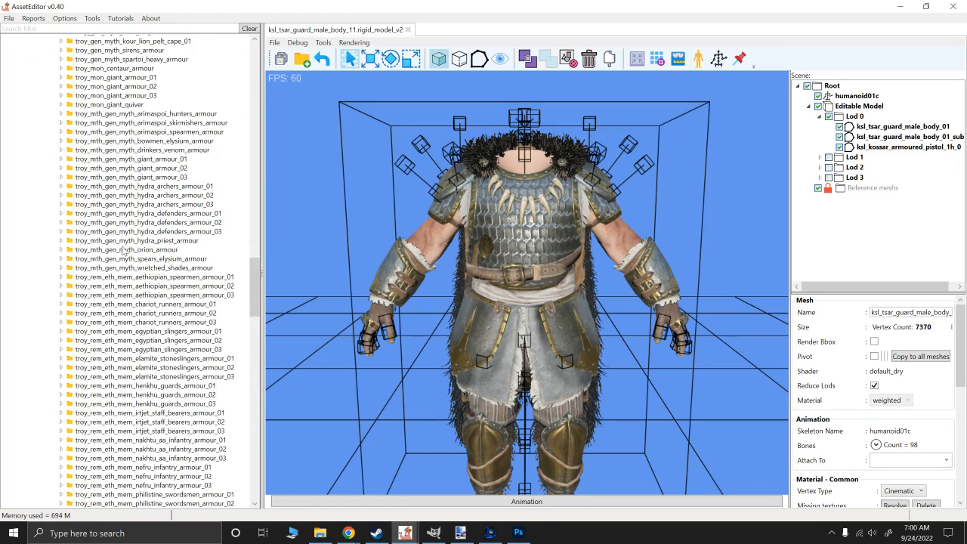
scroll(127, 167, up, 5)
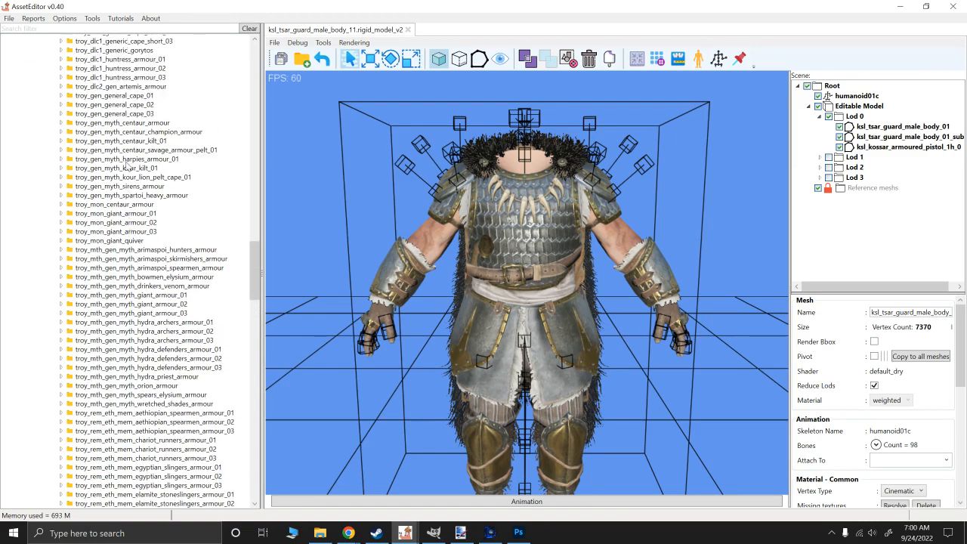
double_click(219, 10)
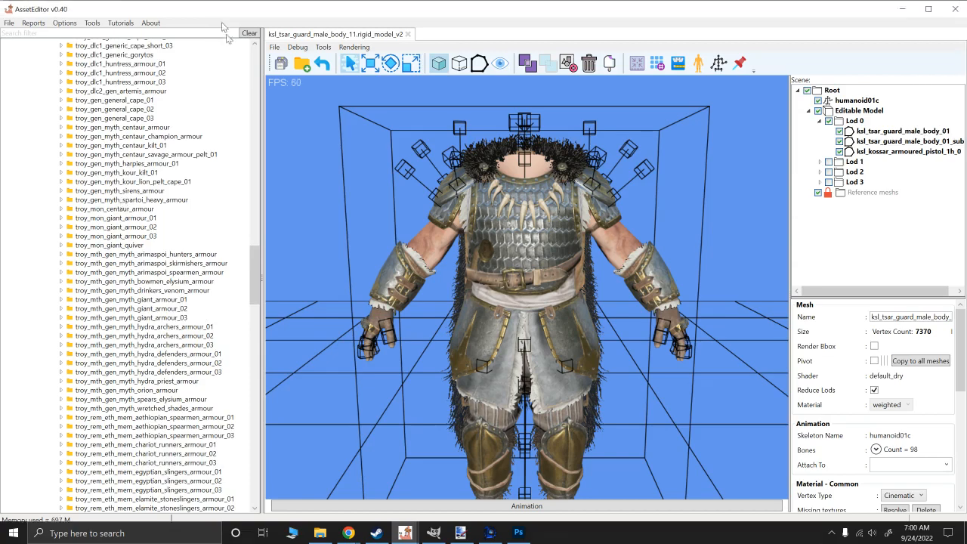
double_click(221, 9)
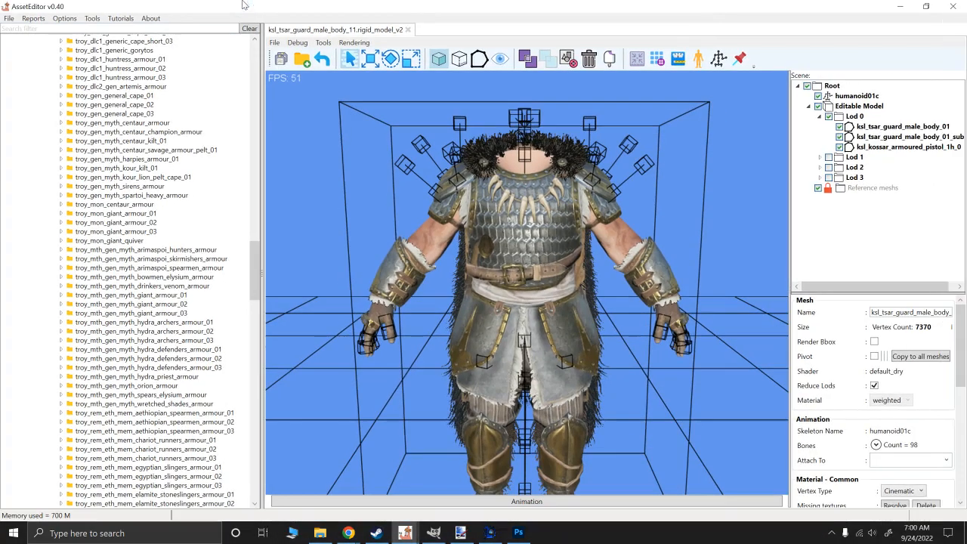
- Filter the packs by "hector" and select troy_tro_hector_generic_armour_01.rigid_model_v2 in the troy_tro_hector_generic_armour folder
click(110, 31)
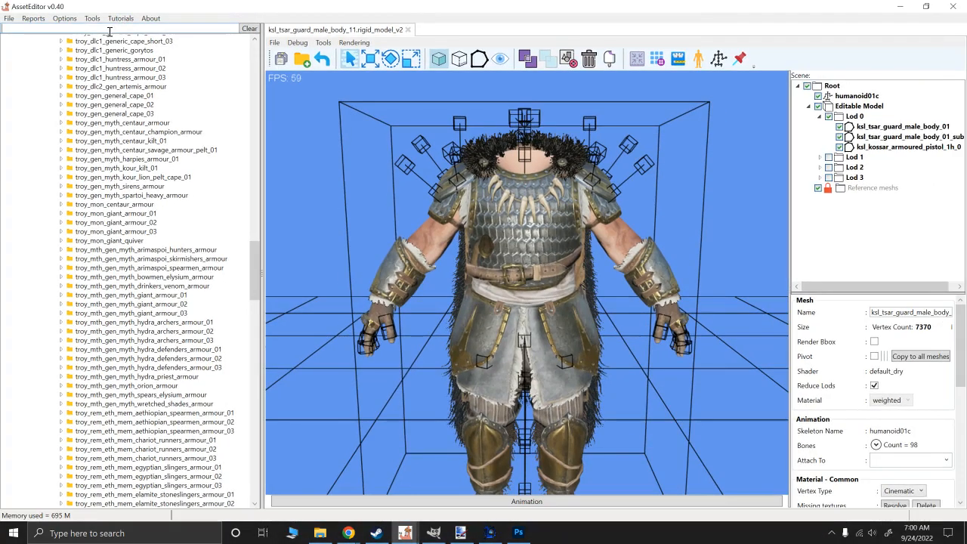
text(hector)
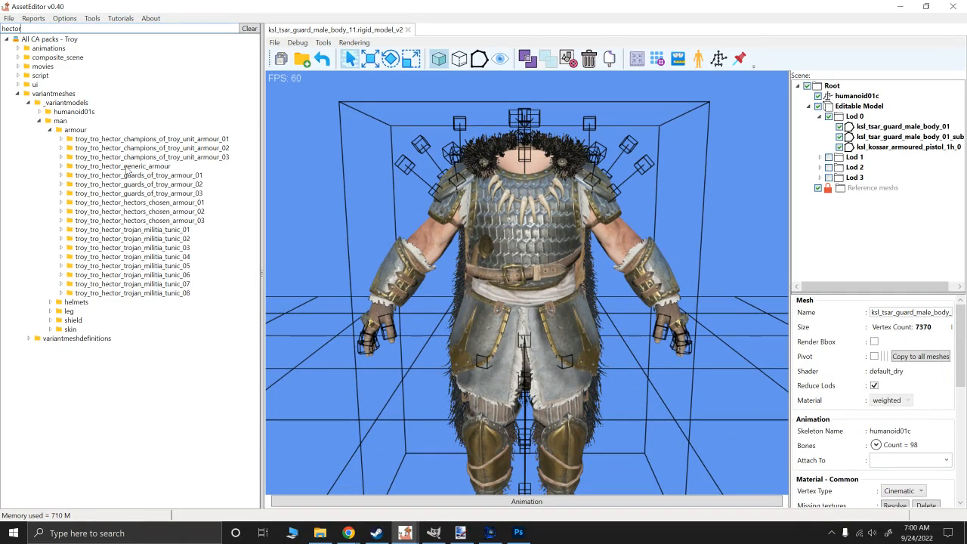
click(62, 166)
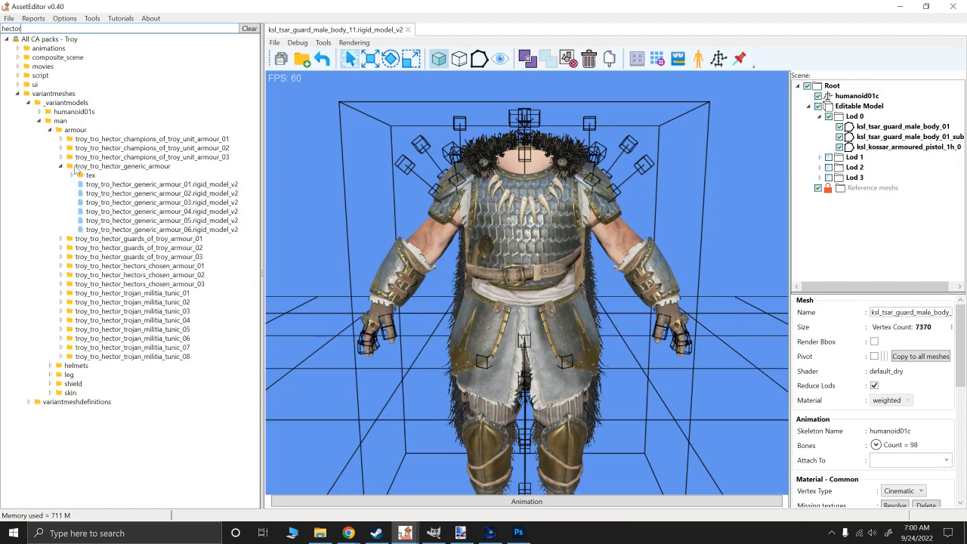
click(136, 185)
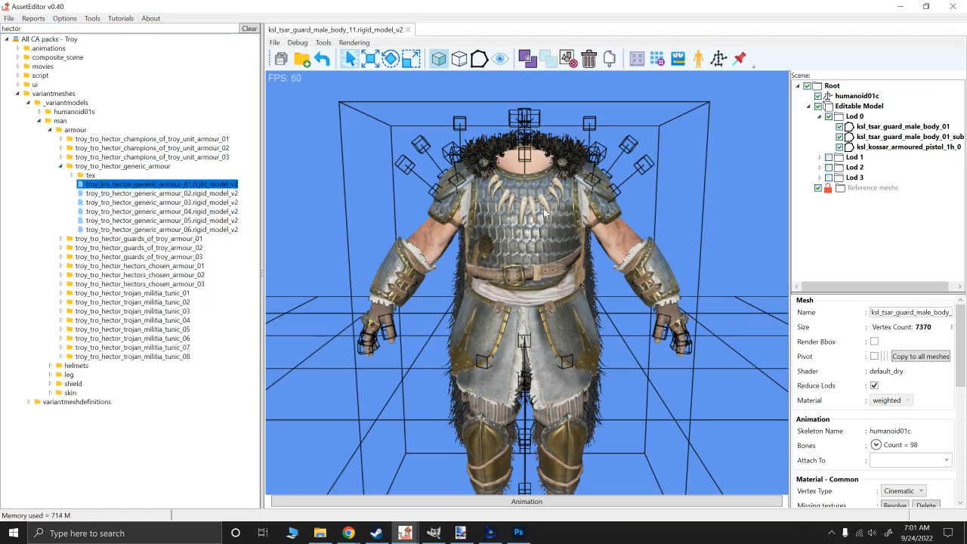
- Set the current game to Troy in the AssetEditor settings and save the change
alt+drag(555, 207, 525, 207)
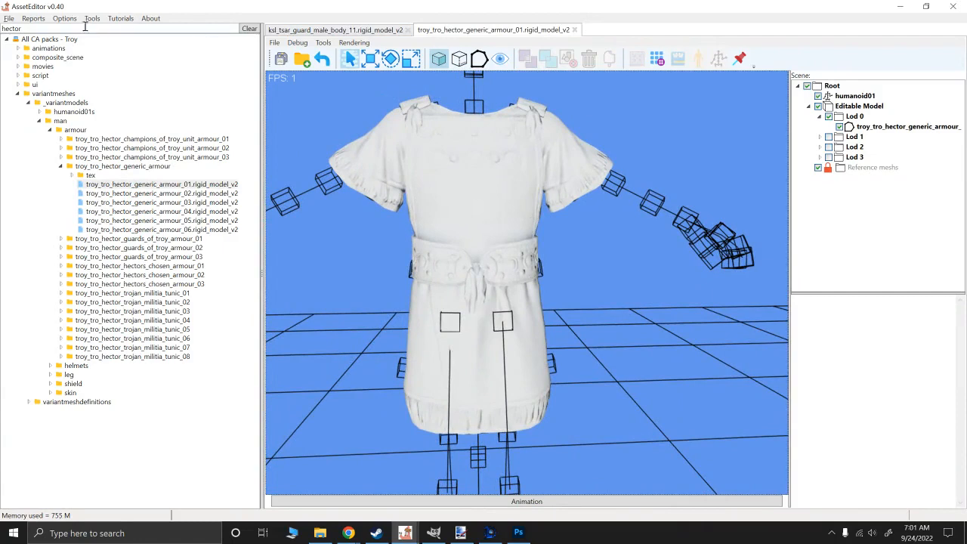
click(64, 18)
click(82, 56)
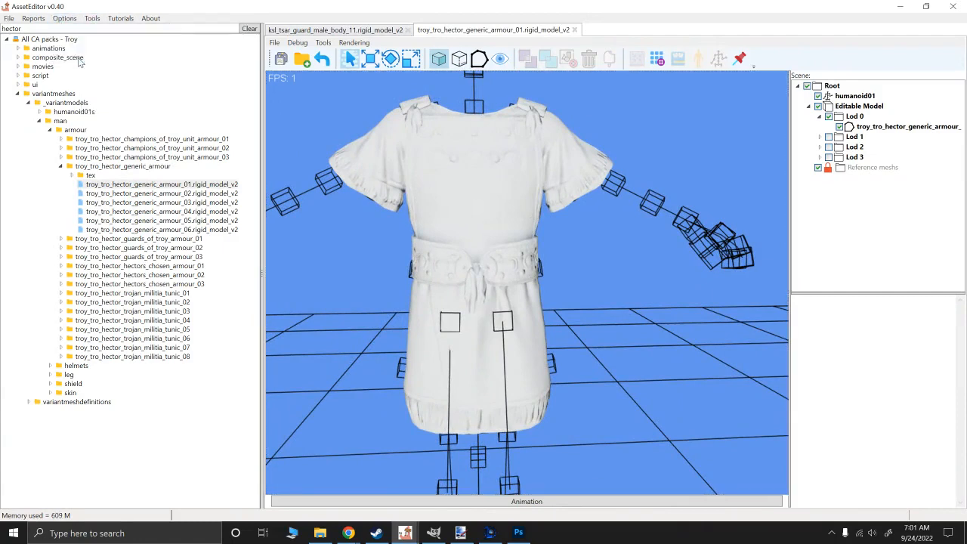
click(226, 157)
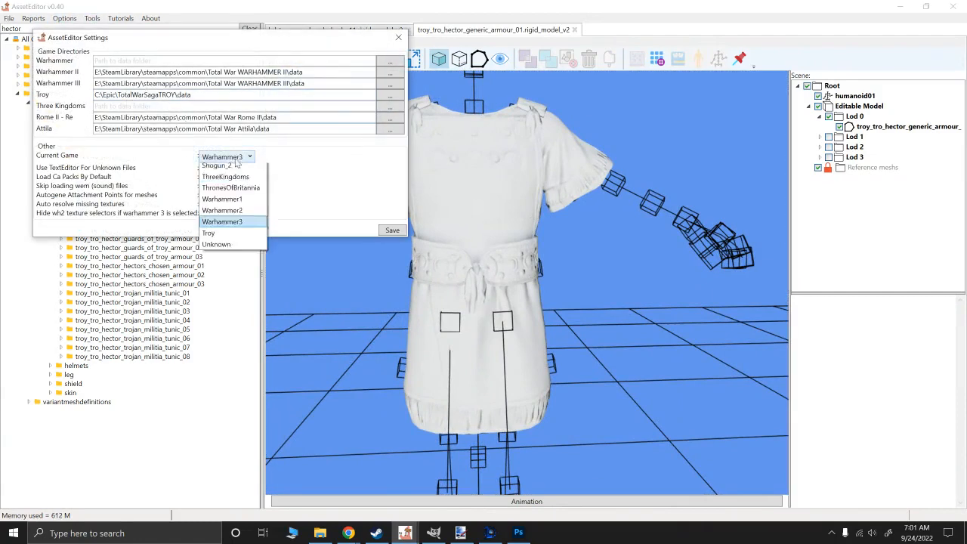
click(219, 305)
click(392, 230)
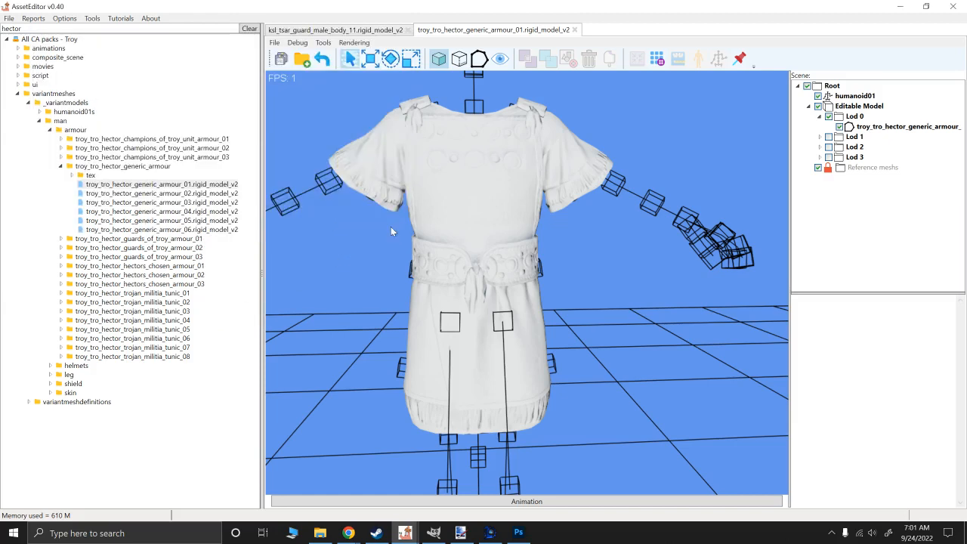
- Reopen troy_tro_hector_generic_armour_01.rigid_model_v2, select its Lod 0 mesh and widen the area showing the mesh properties
click(155, 184)
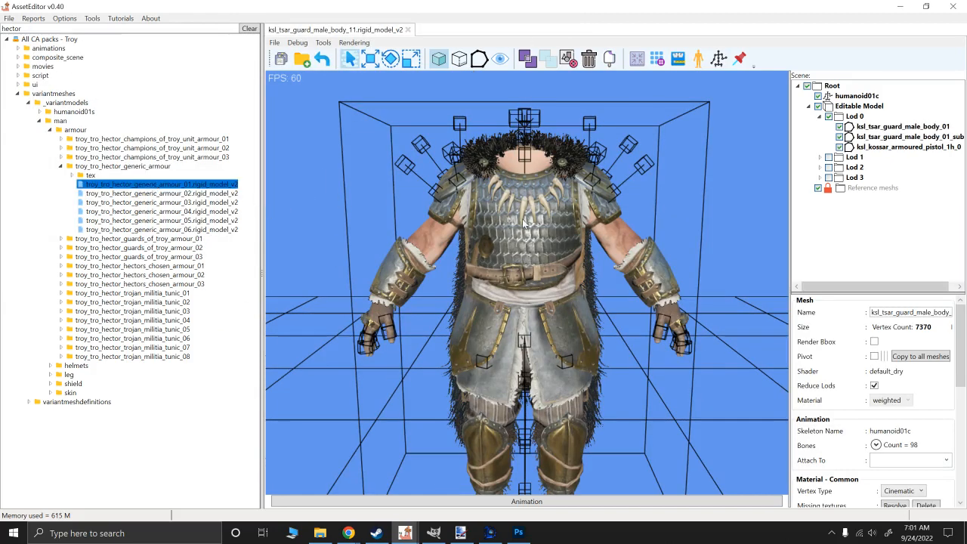
alt+drag(637, 218, 536, 240)
scroll(584, 218, up, 3)
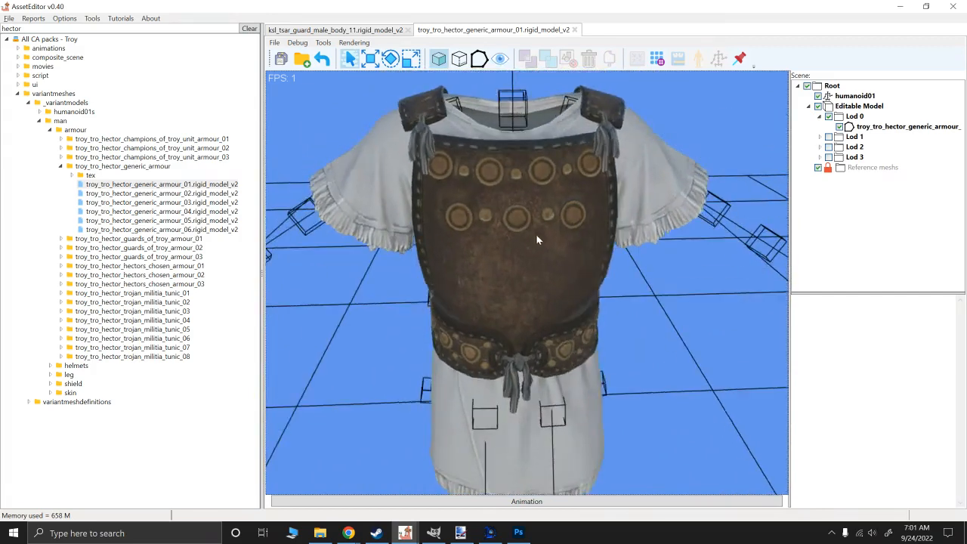
click(889, 127)
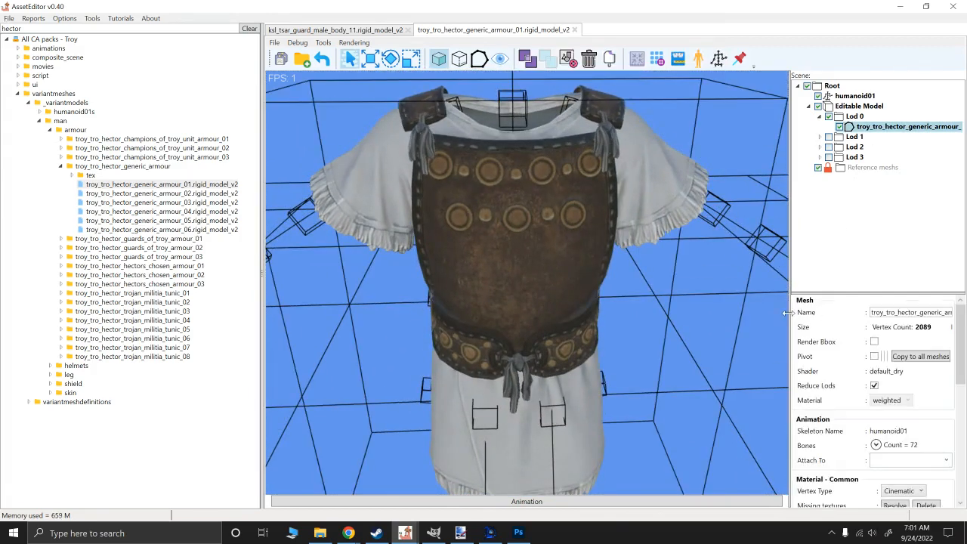
drag(790, 316, 731, 300)
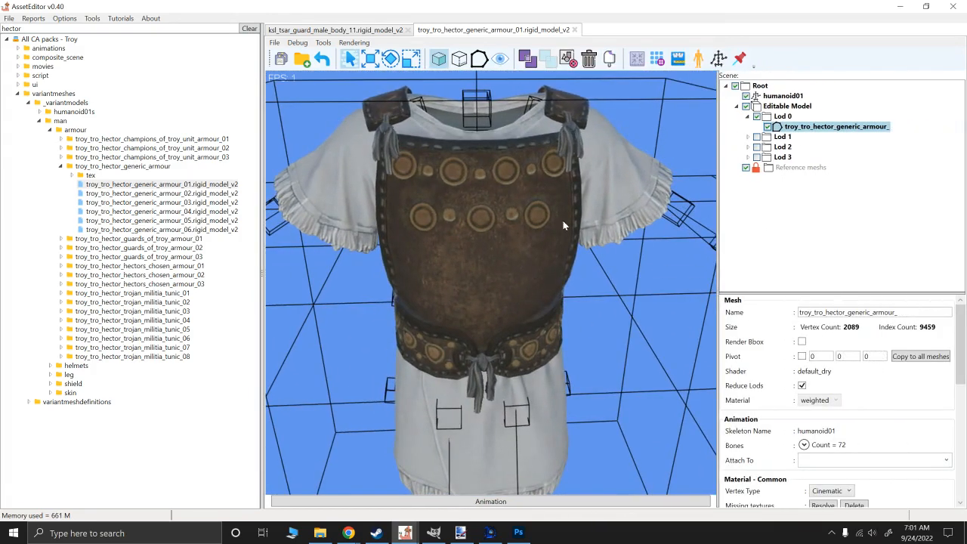
- Preview the Hector armour's mask texture and inspect its red and blue channels separately
scroll(814, 388, down, 6)
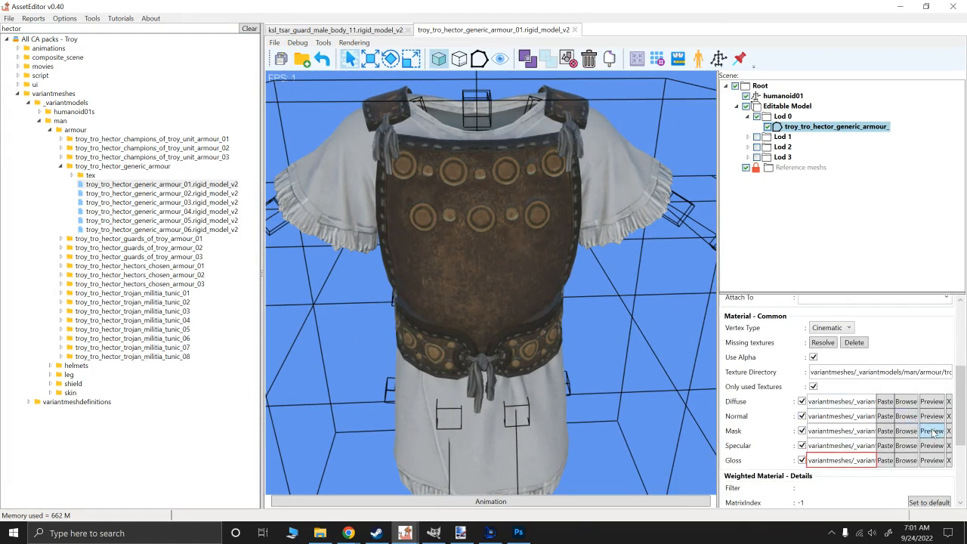
click(931, 430)
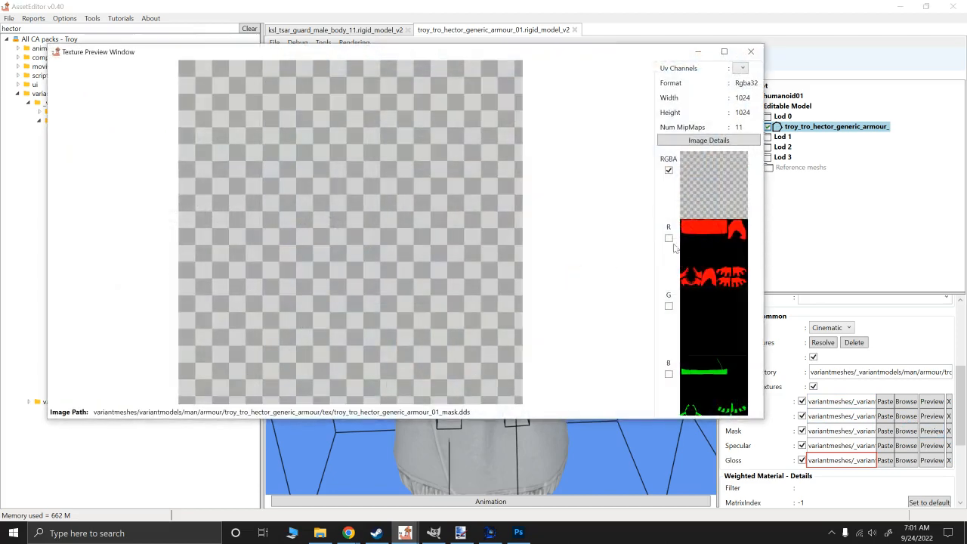
click(669, 238)
click(668, 374)
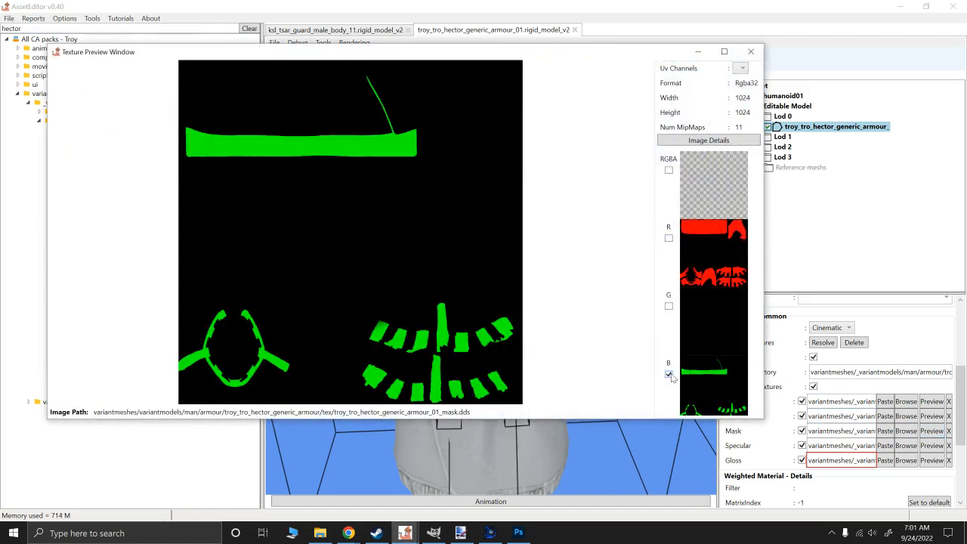
click(750, 51)
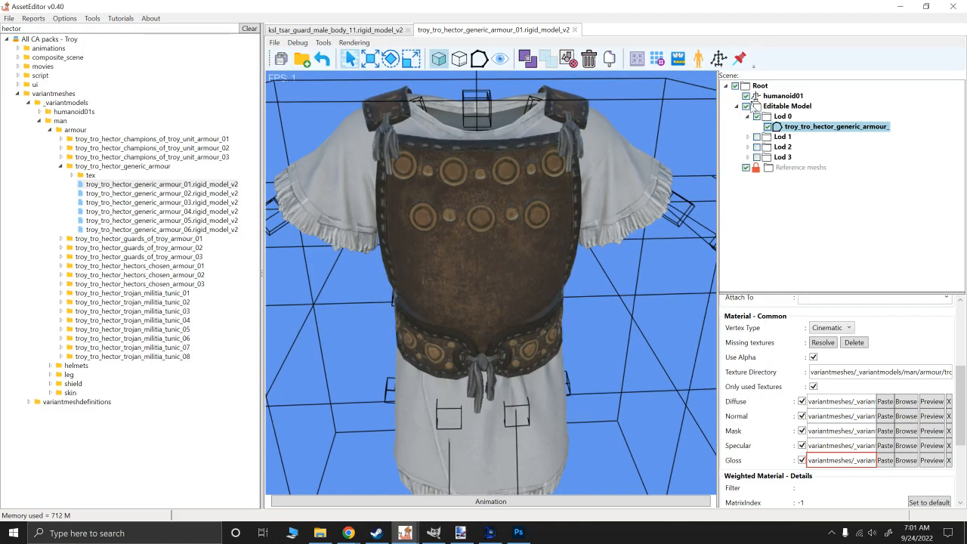
- Preview the armour's diffuse and specular textures, comparing the specular map's metal discs with those on the model
click(931, 401)
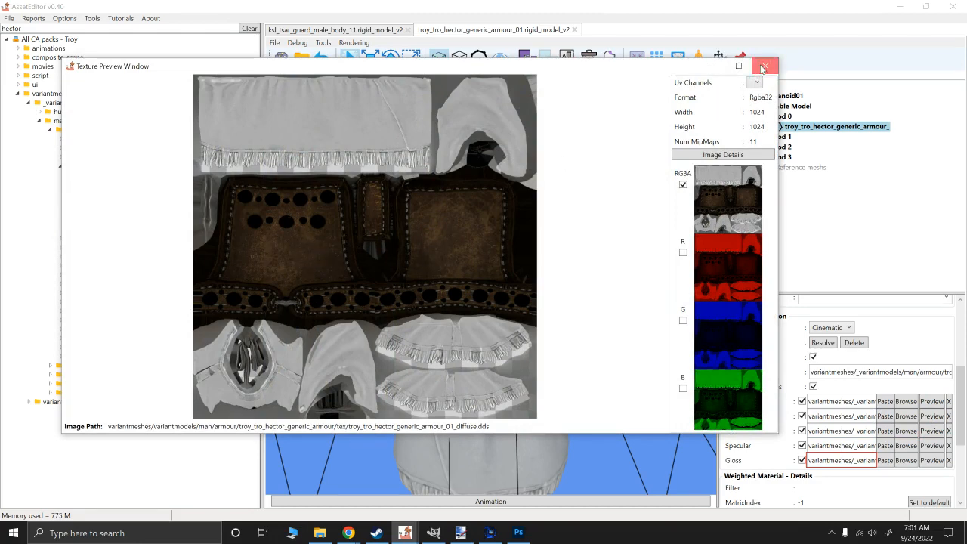
click(764, 66)
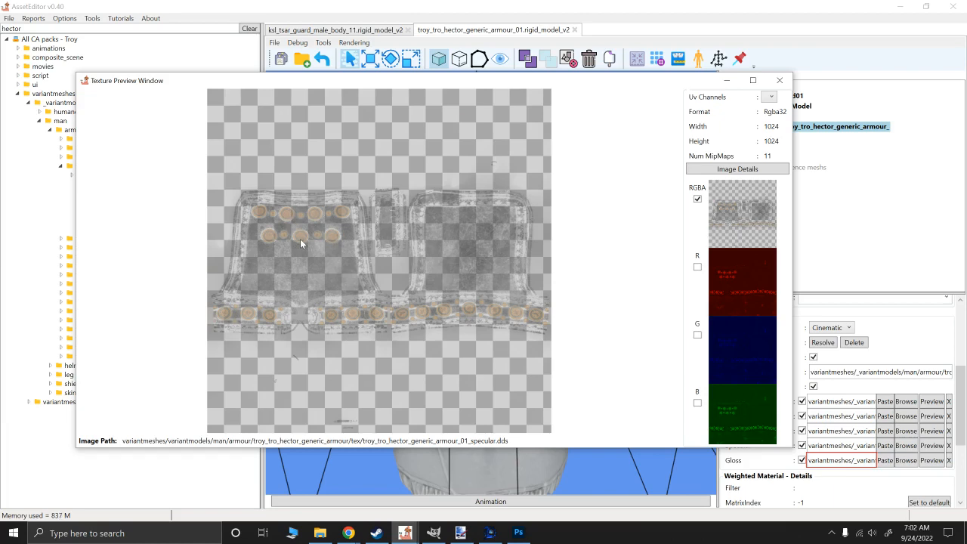
drag(467, 85, 534, 304)
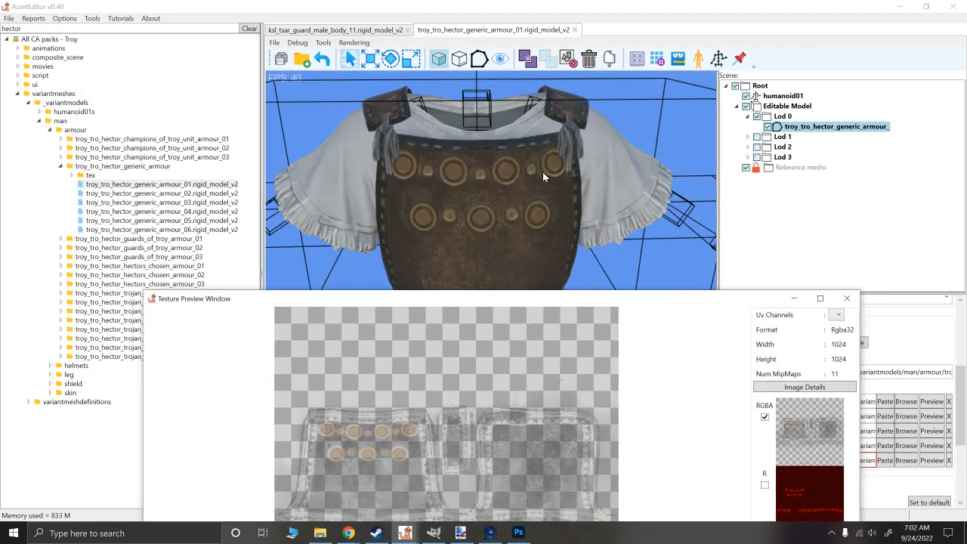
drag(460, 304, 367, 74)
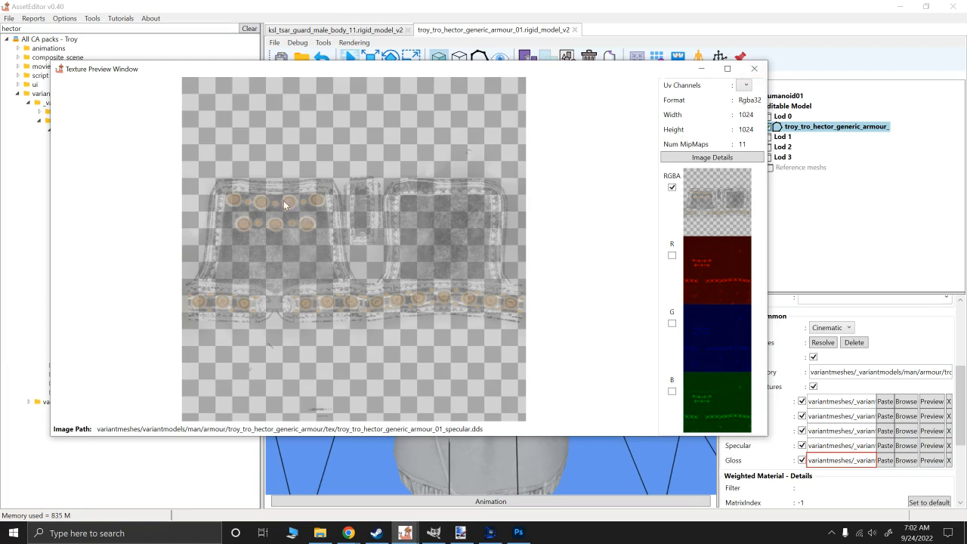
click(754, 69)
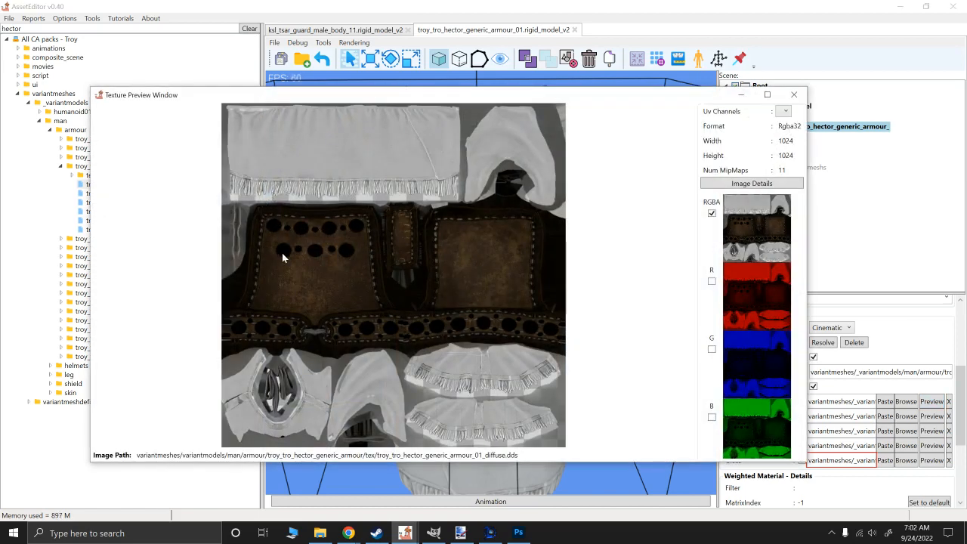
click(804, 96)
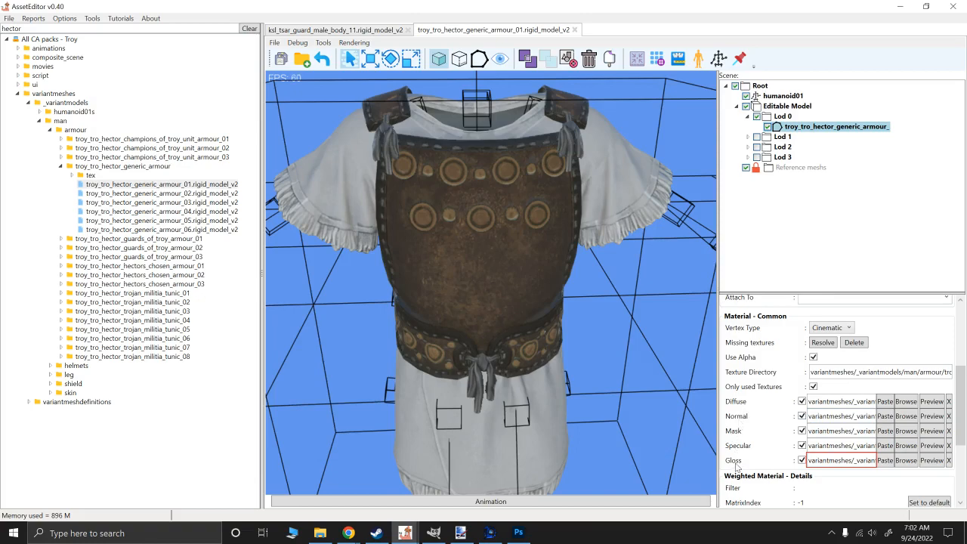
- Preview the armour's gloss texture, look over the model and close the Hector armour file
click(930, 460)
click(728, 432)
drag(458, 242, 441, 229)
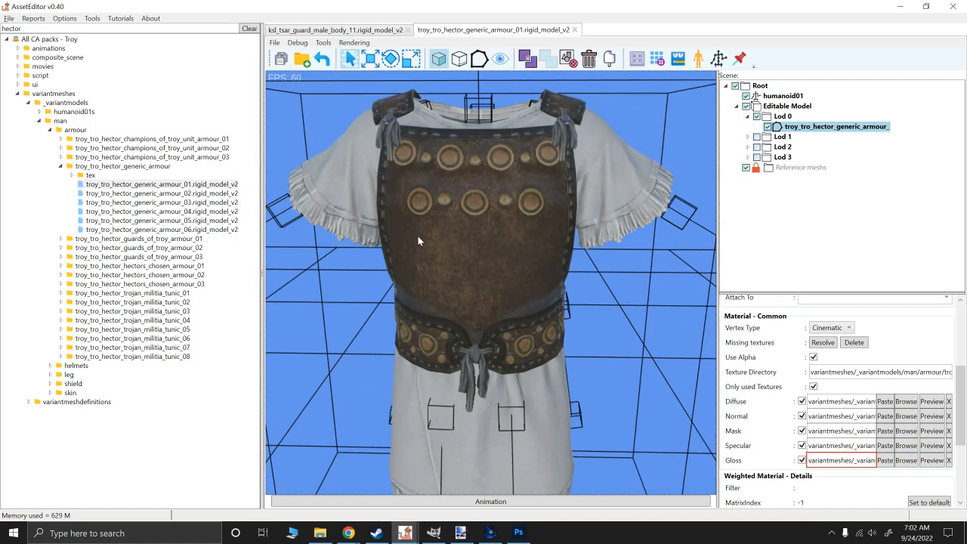
click(574, 29)
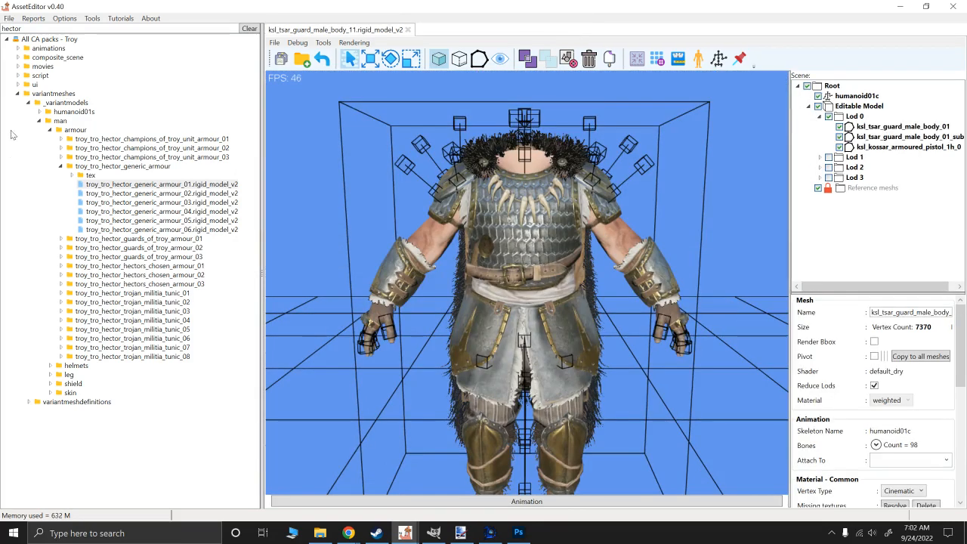
- Expand the man/skin folder and its troy_tro_hector subfolder in the filtered Troy packs
click(18, 93)
click(18, 94)
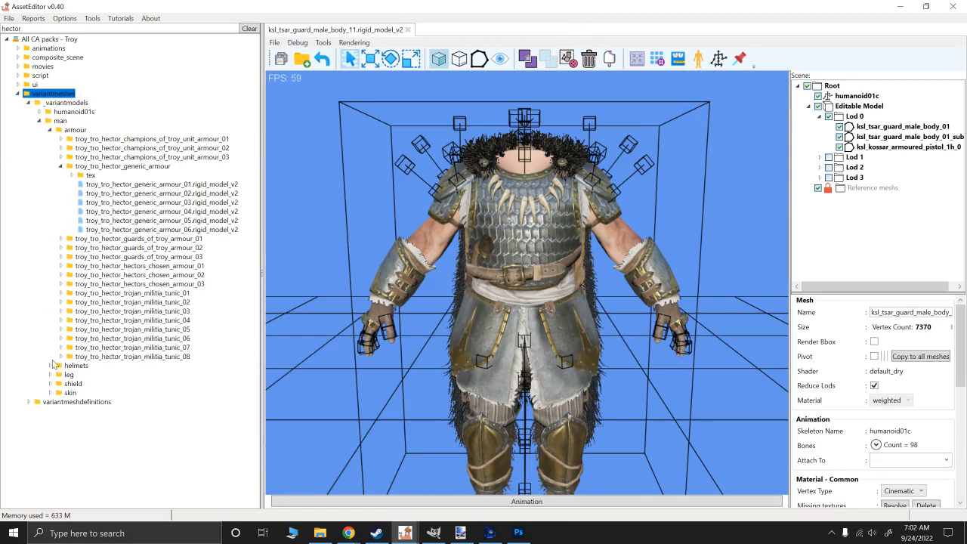
click(50, 393)
click(60, 402)
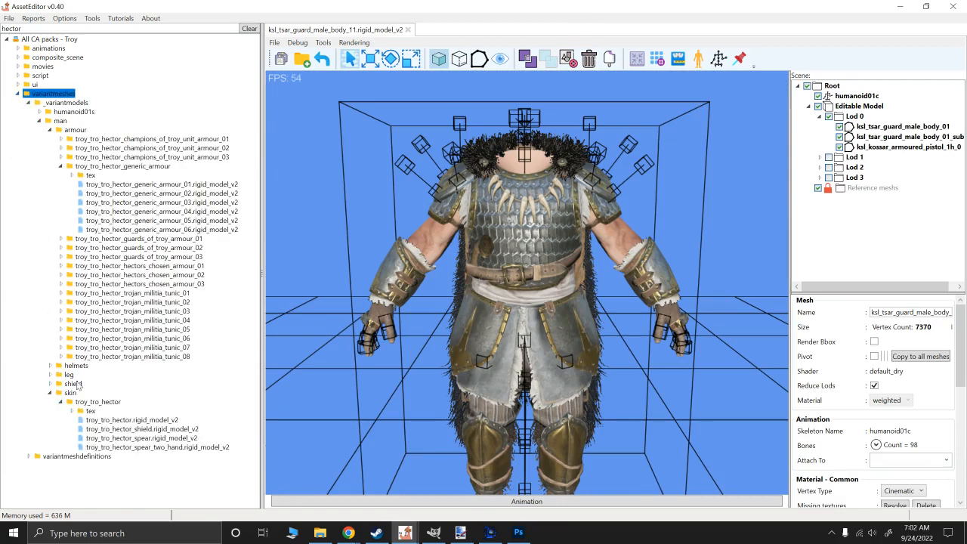
- Clear the pack filter and open troy_rem_eth_mem_generic_body_01.rigid_model_v2 from its folder under man/skin
double_click(24, 28)
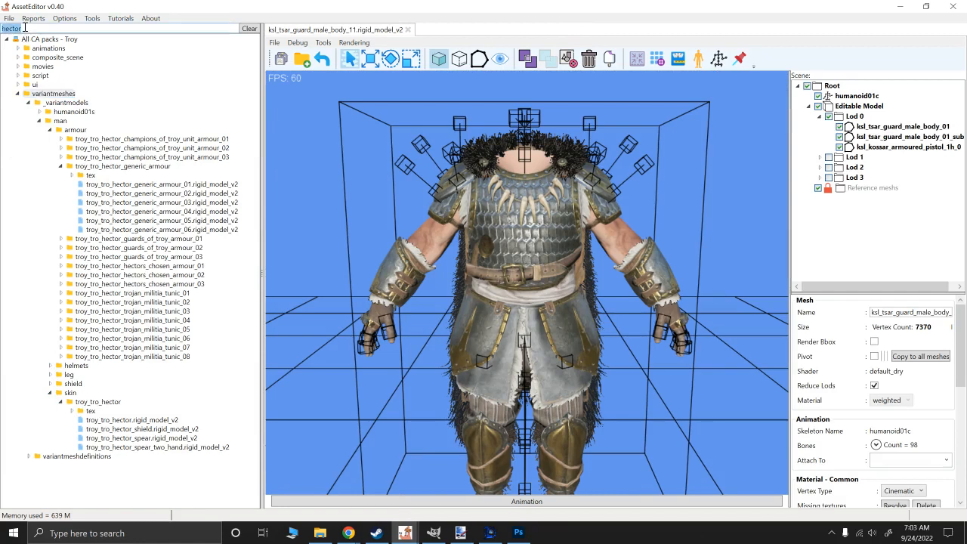
key(BackSpace)
scroll(96, 298, down, 9)
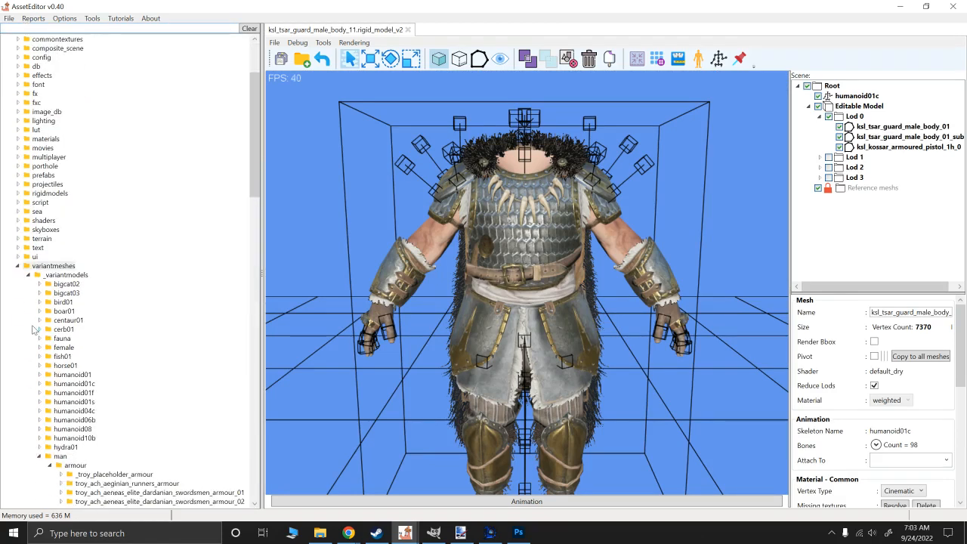
scroll(53, 335, down, 20)
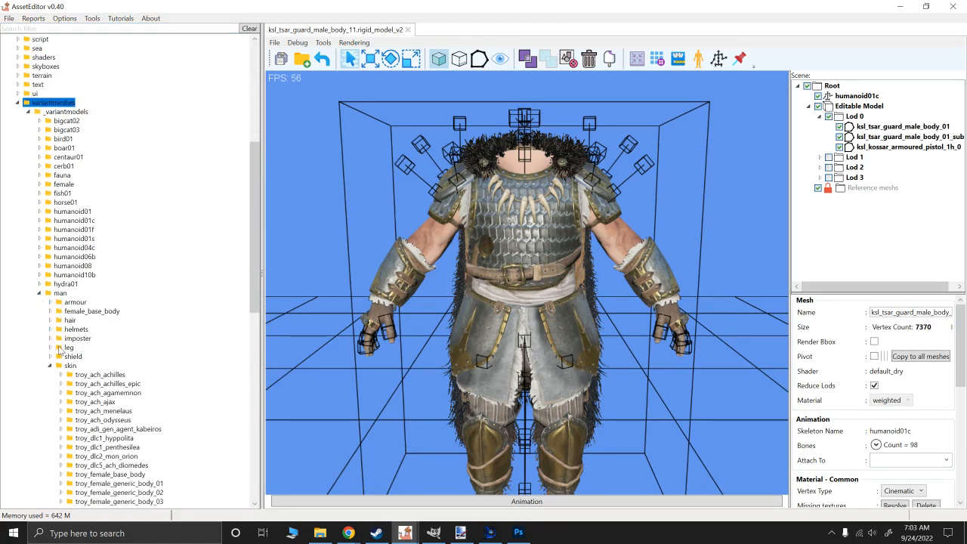
scroll(79, 374, down, 5)
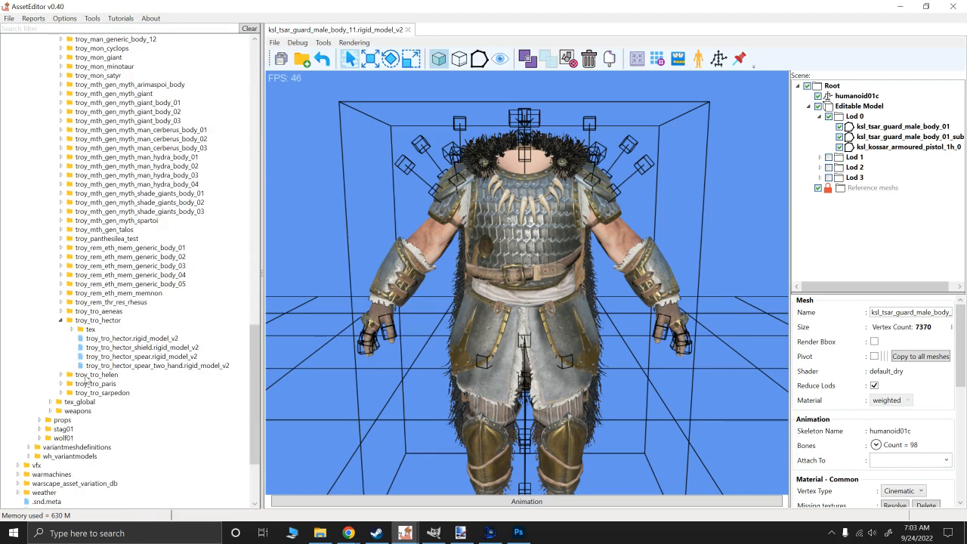
click(61, 320)
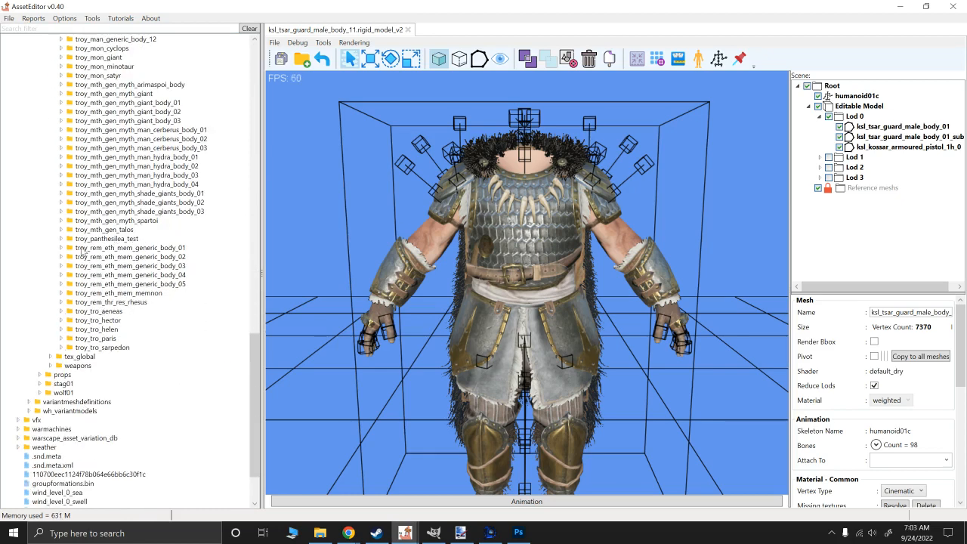
click(61, 248)
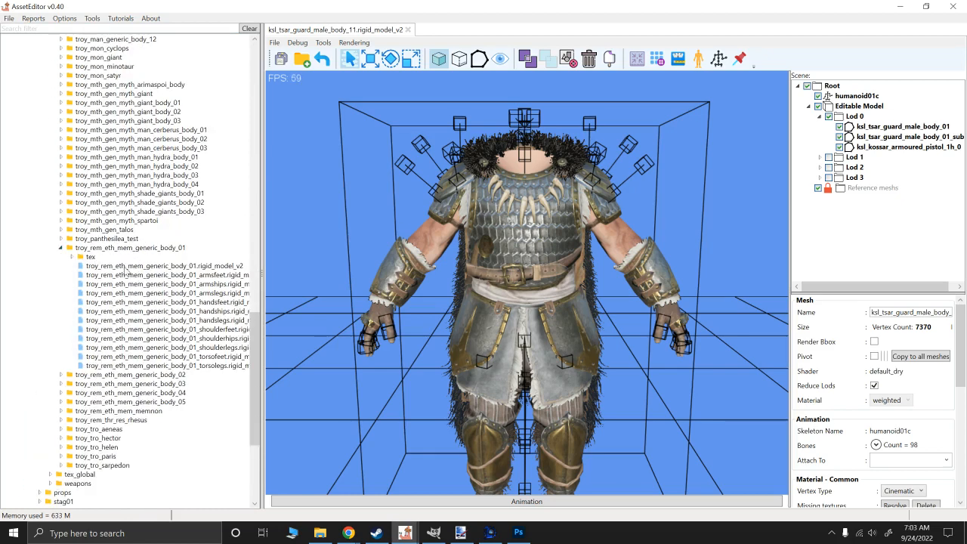
click(135, 268)
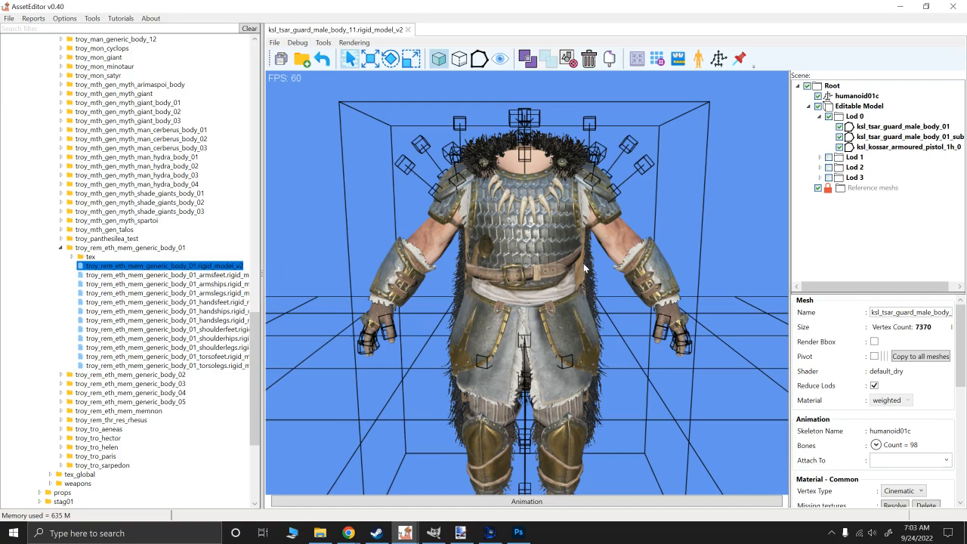
- Examine the skin shading of the generic body model from several angles and distances
alt+drag(584, 267, 521, 259)
alt+right_drag(621, 265, 628, 359)
scroll(626, 357, up, 5)
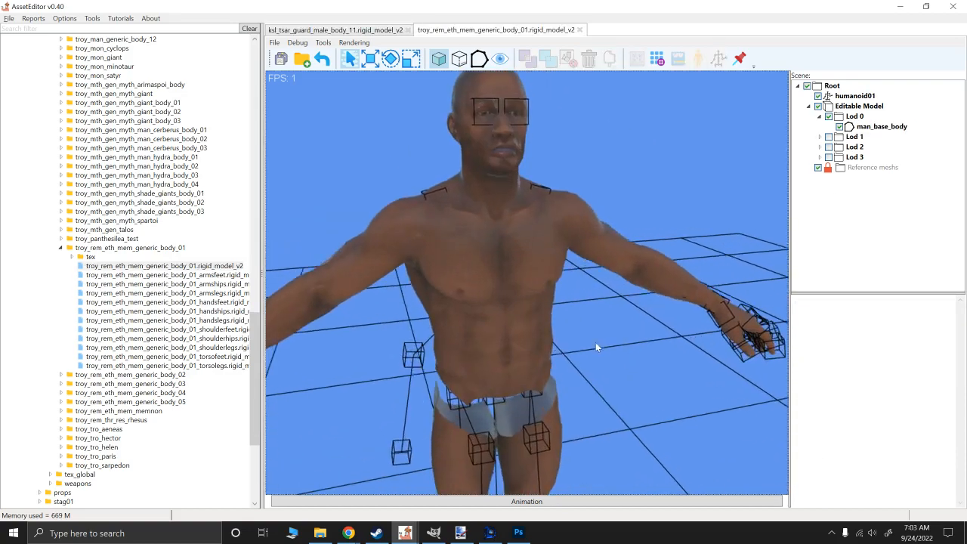
alt+drag(596, 343, 565, 344)
scroll(565, 344, down, 3)
alt+right_drag(565, 344, 546, 300)
alt+drag(546, 300, 569, 288)
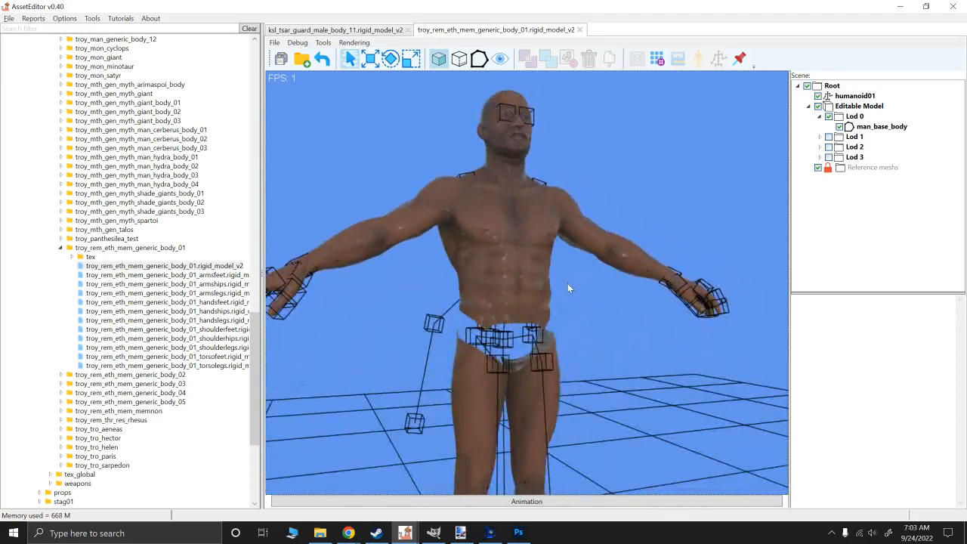
alt+right_drag(569, 288, 568, 361)
alt+drag(568, 361, 583, 381)
alt+right_drag(580, 268, 579, 301)
scroll(579, 299, up, 4)
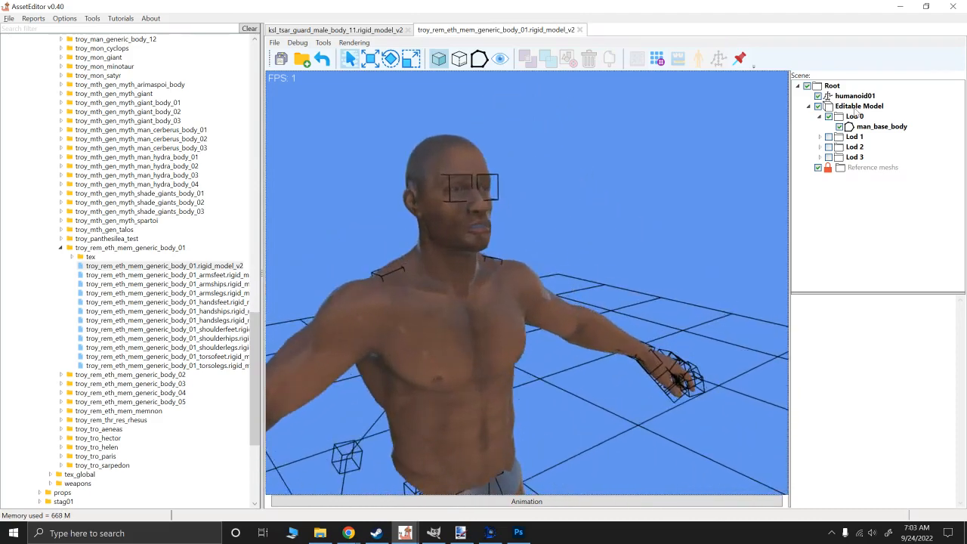
- Select the man_base_body mesh and preview its specular and diffuse textures
click(879, 126)
drag(789, 305, 707, 302)
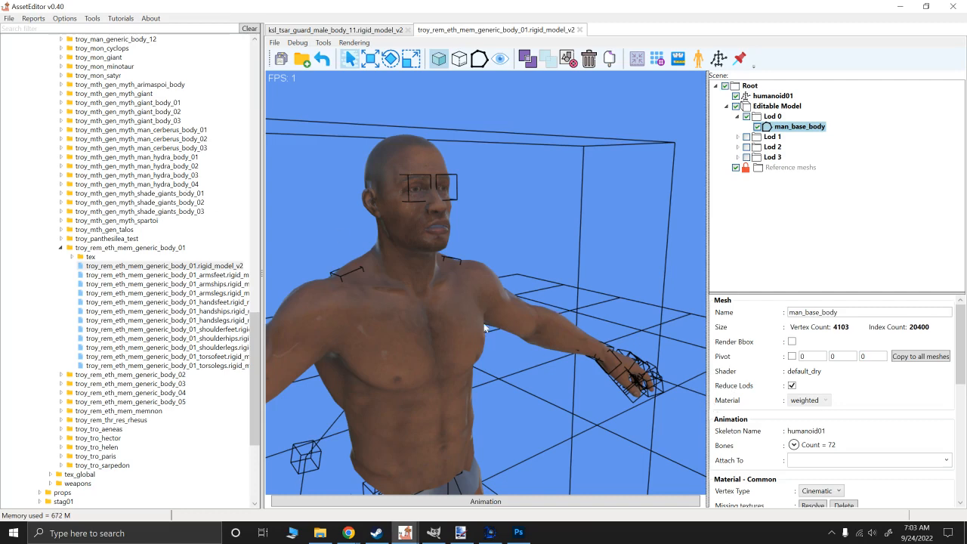
scroll(755, 366, down, 5)
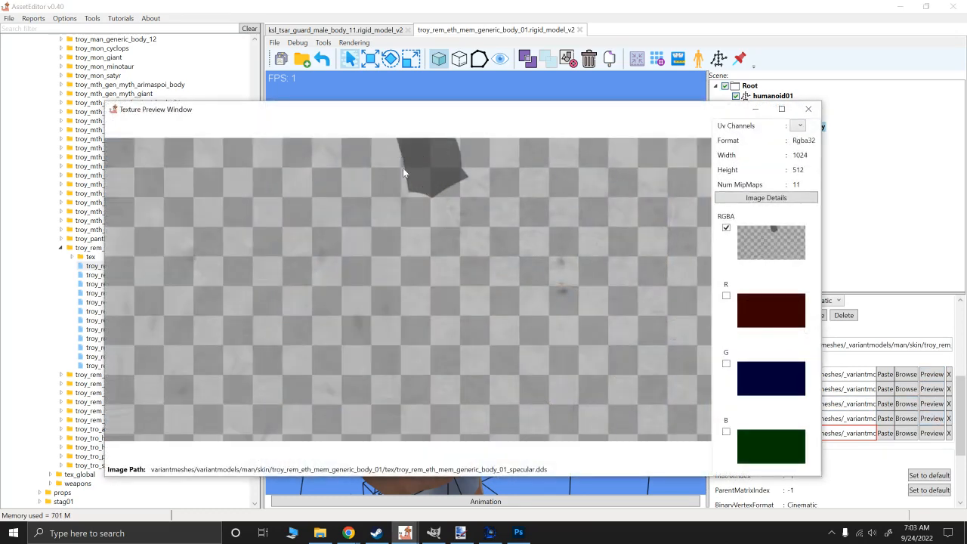
click(806, 109)
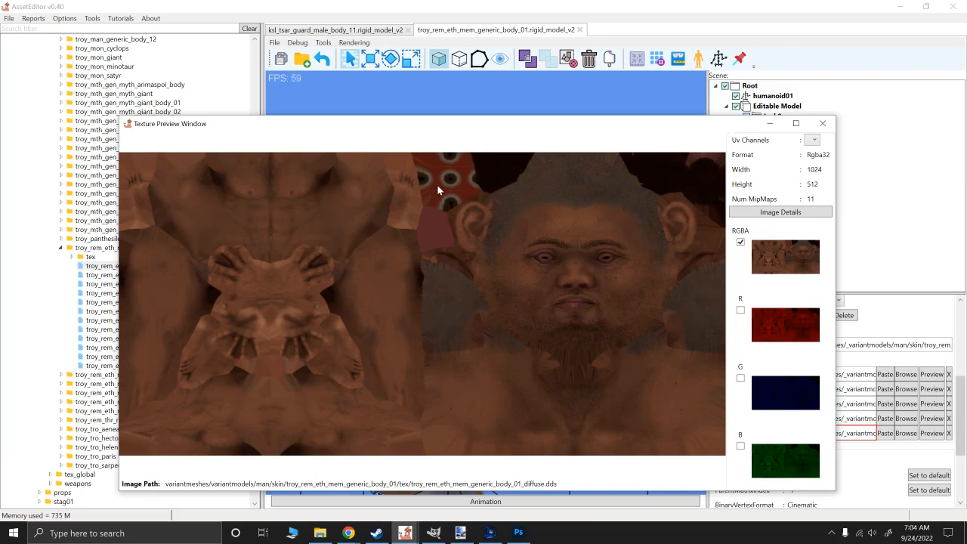
click(823, 125)
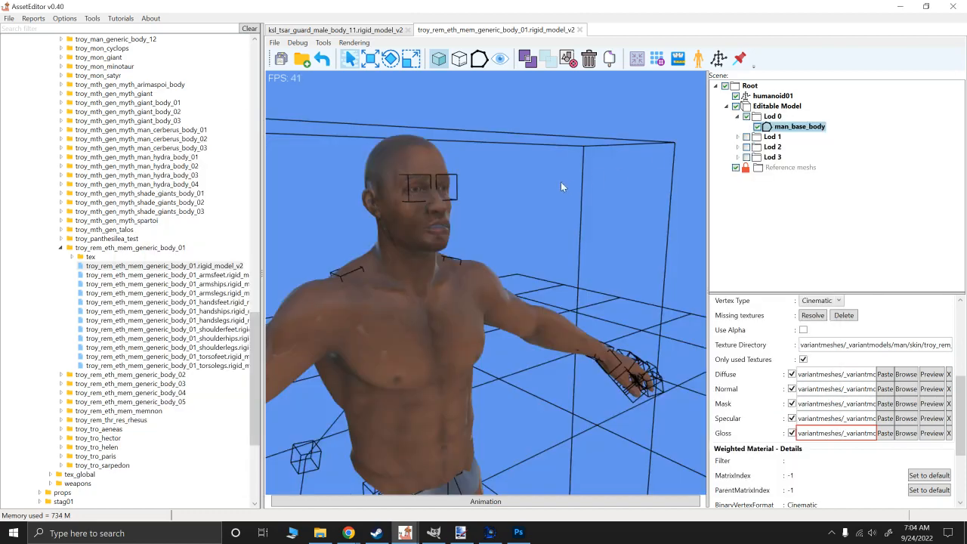
- Examine the generic body's skin shading on the face and torso from several angles and distances
alt+drag(570, 193, 518, 214)
scroll(518, 215, up, 3)
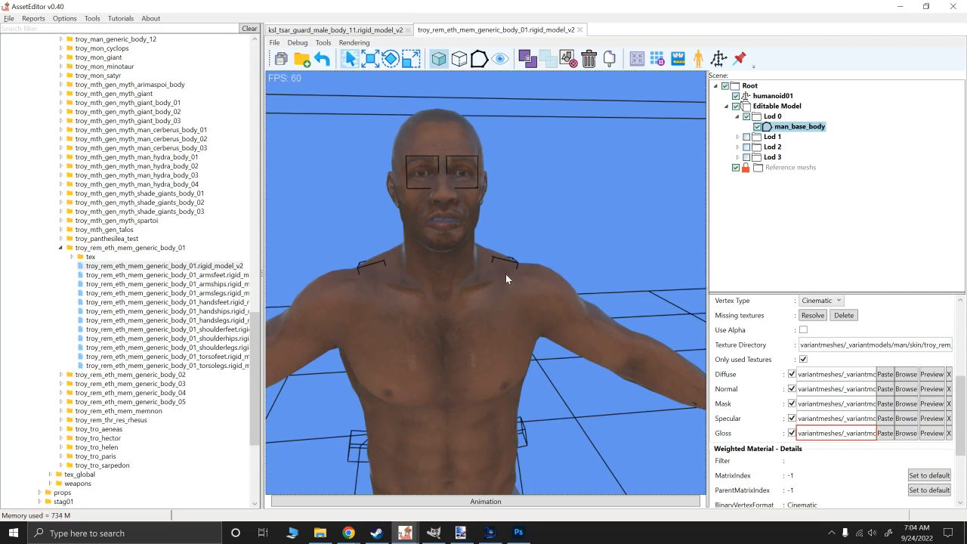
alt+drag(488, 201, 533, 225)
alt+scroll(533, 224, down, 2)
alt+right_drag(533, 224, 564, 245)
alt+drag(564, 244, 531, 246)
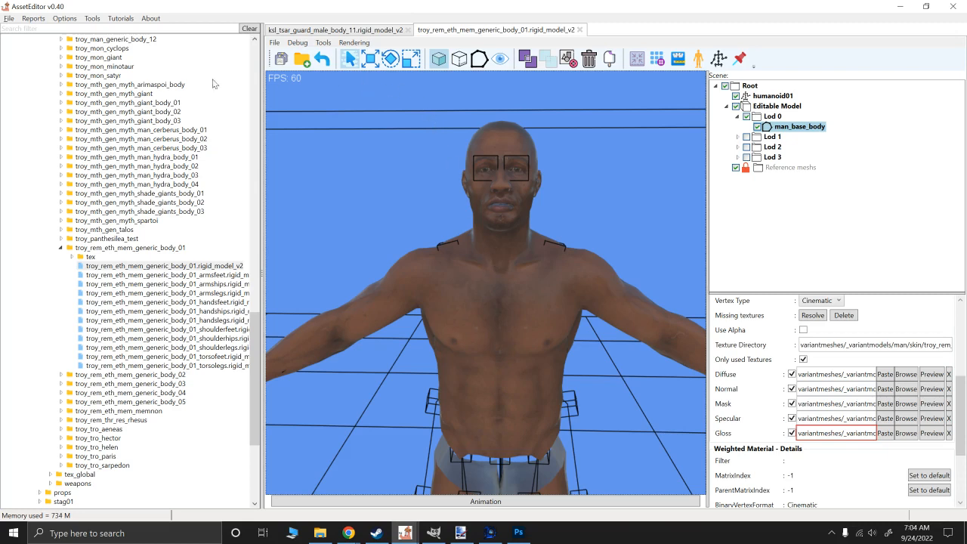
- Switch the current game away from Troy in the AssetEditor settings and save the change
click(70, 20)
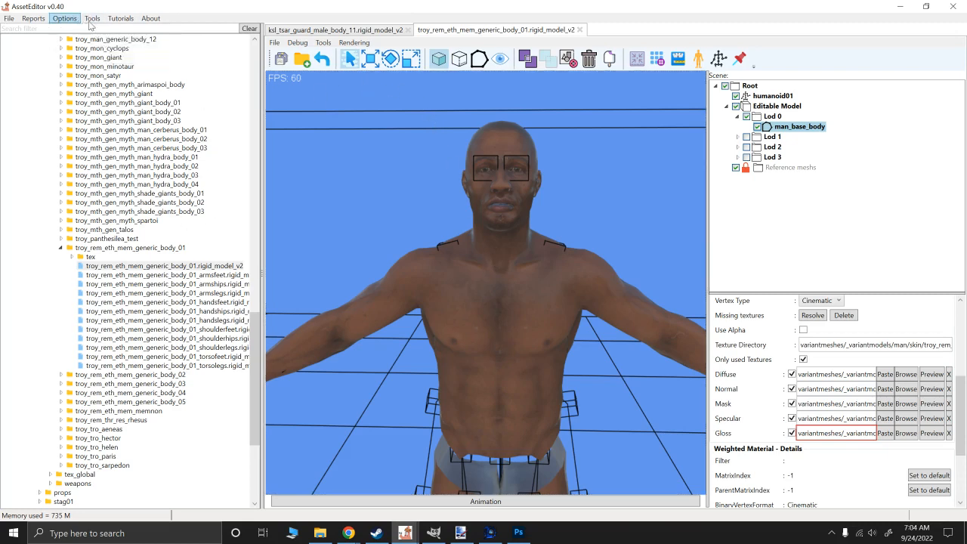
mouse_move(71, 20)
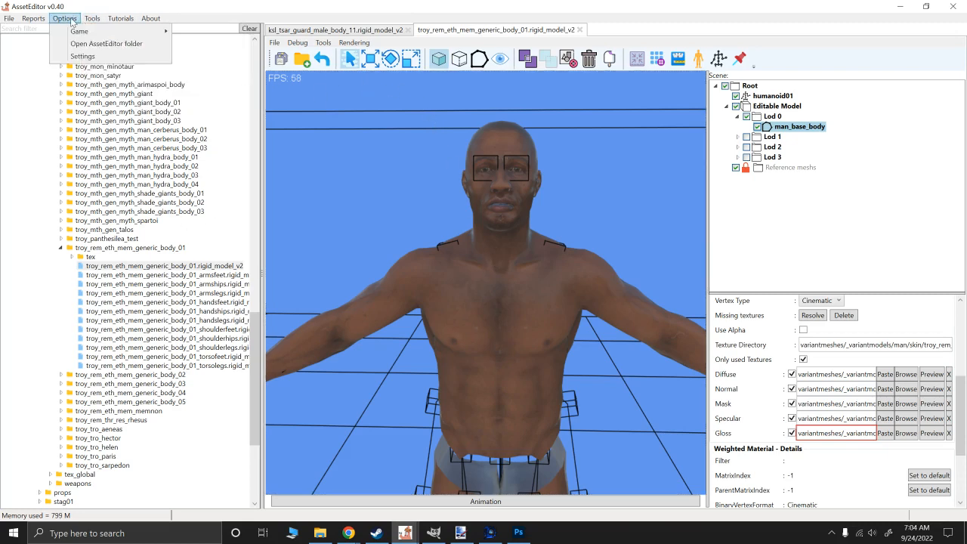
click(84, 59)
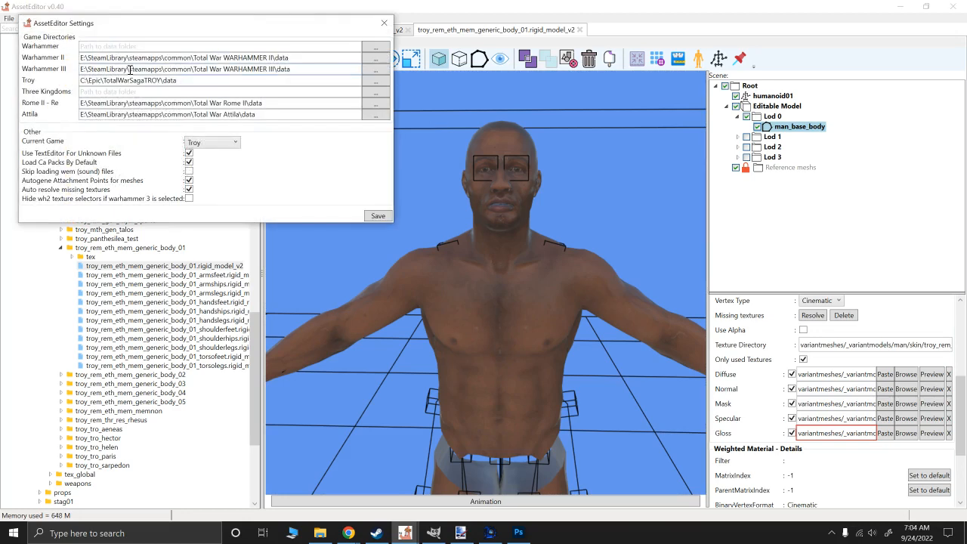
click(225, 143)
click(209, 290)
click(377, 216)
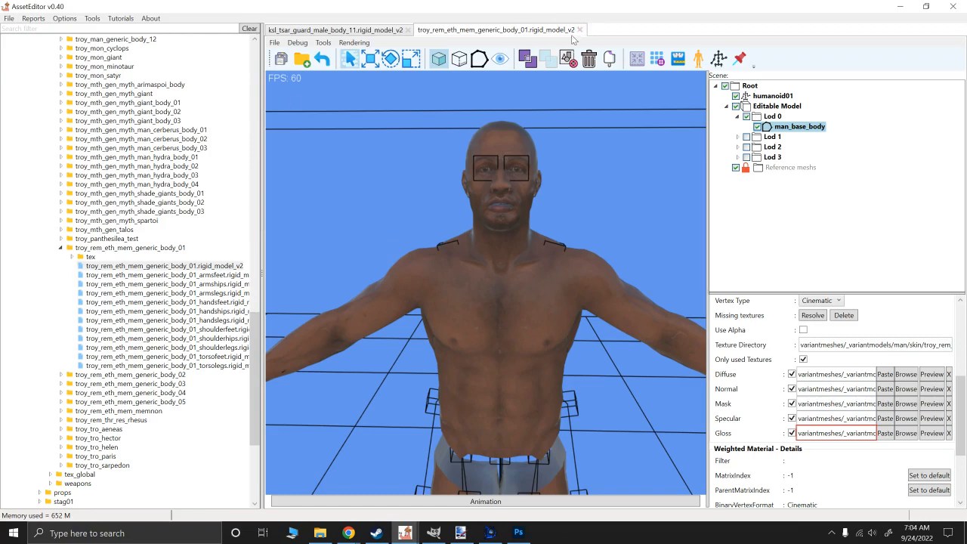
- Close troy_rem_eth_mem_generic_body_01.rigid_model_v2 and reopen it under the changed game setting
click(579, 29)
click(151, 266)
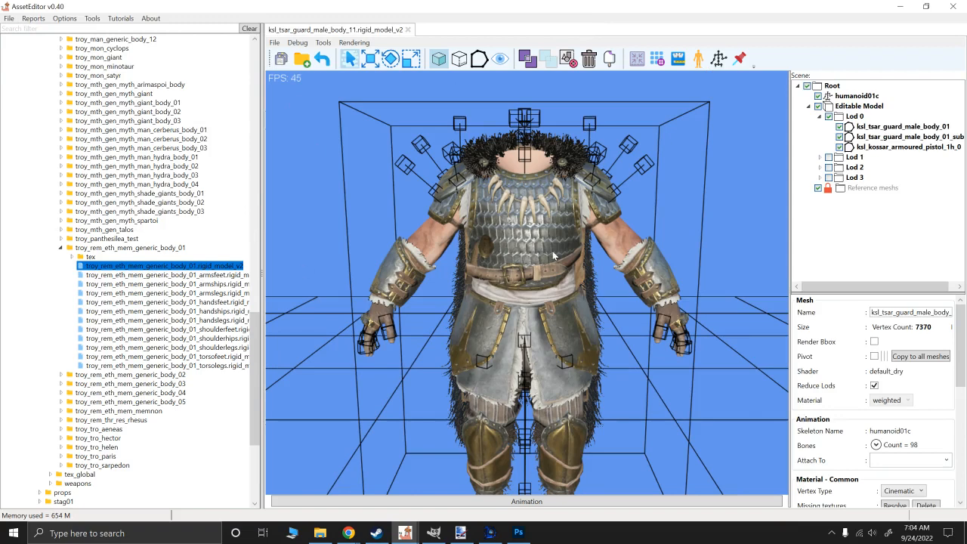
alt+drag(552, 253, 484, 246)
scroll(485, 246, up, 5)
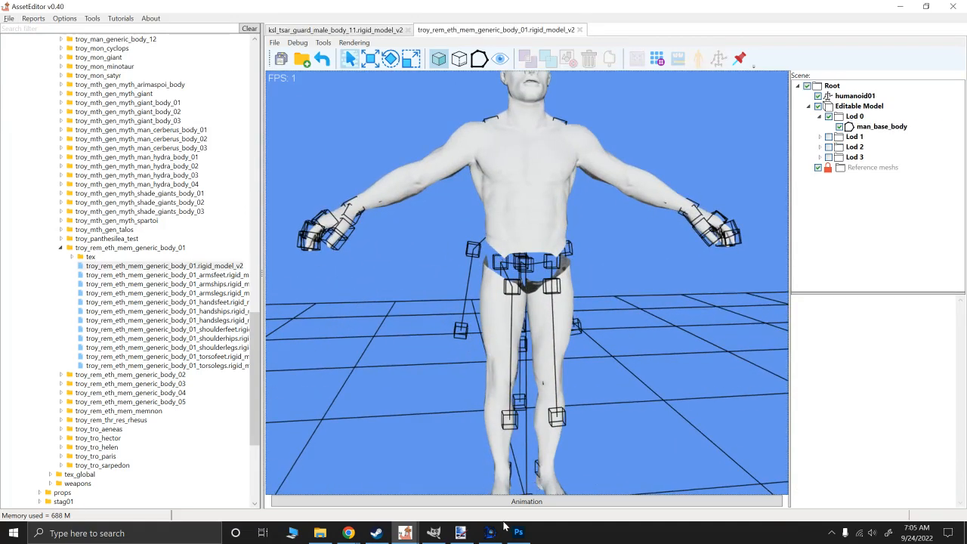
- Select man_base_body in the reloaded model and review its texture slots and weighted material details
click(863, 127)
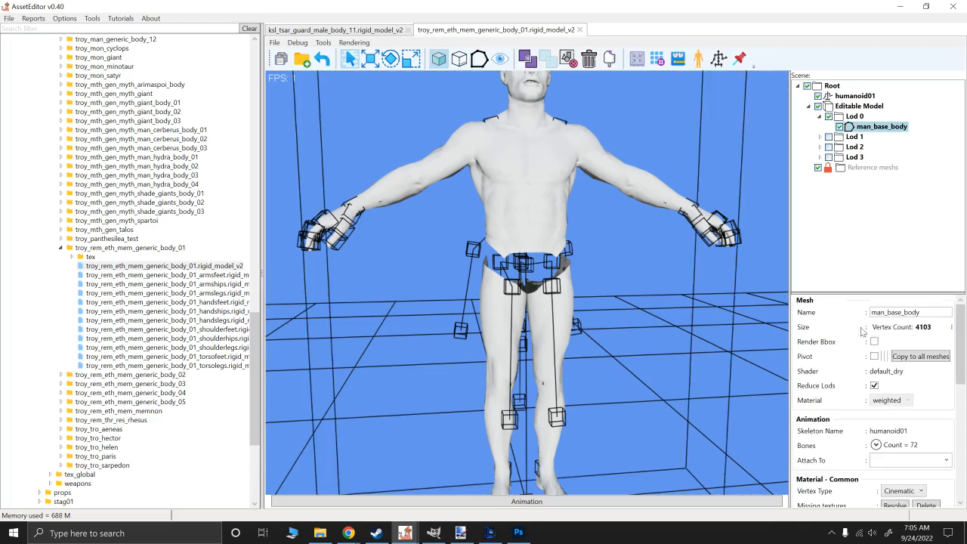
drag(787, 426, 690, 426)
scroll(726, 423, down, 5)
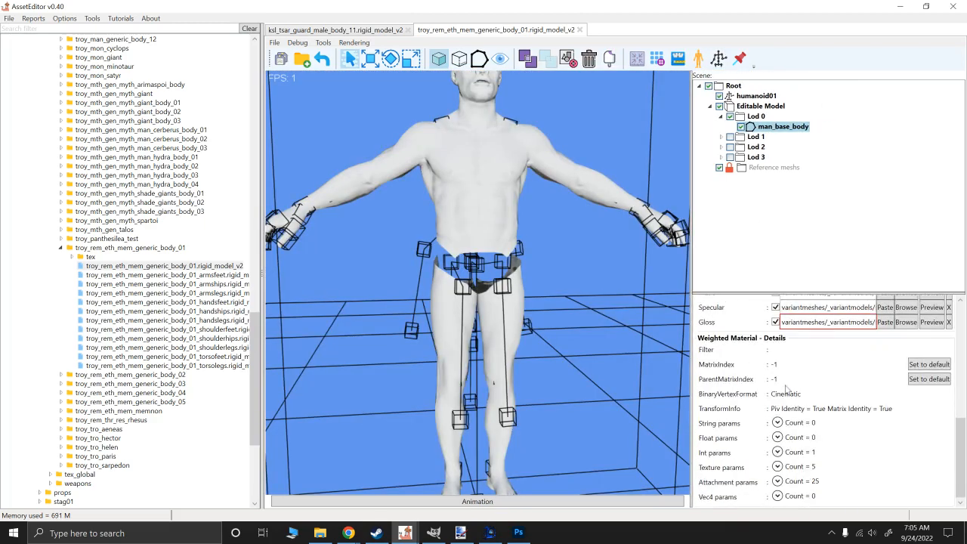
scroll(726, 426, up, 2)
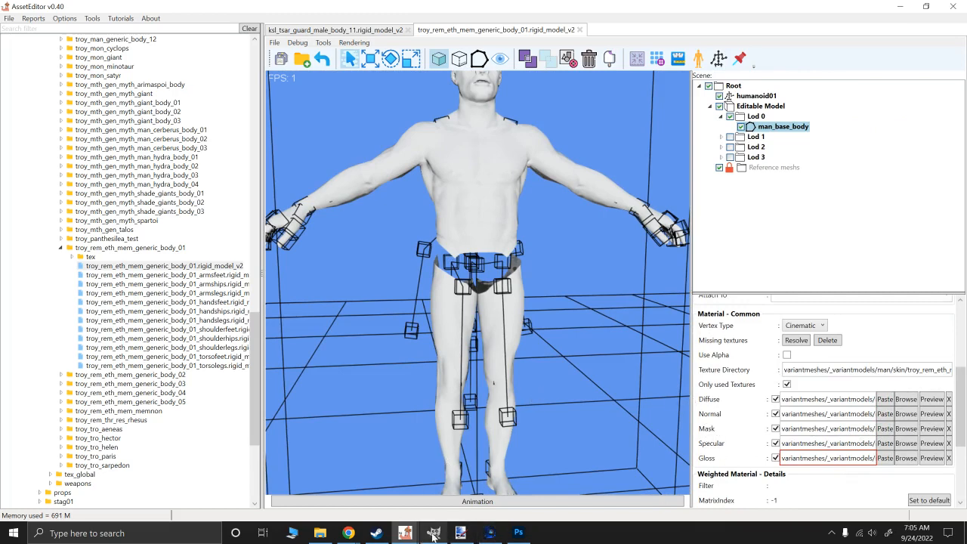
- Switch to the PackFile manager and close the green knight normal map preview and the Warhammer III variants_dds2.pack view
click(491, 534)
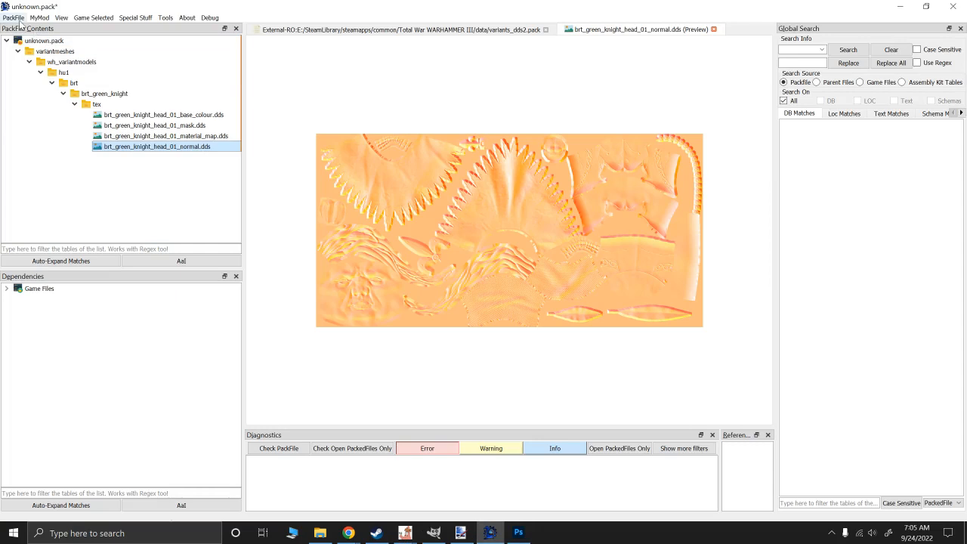
click(712, 30)
click(544, 29)
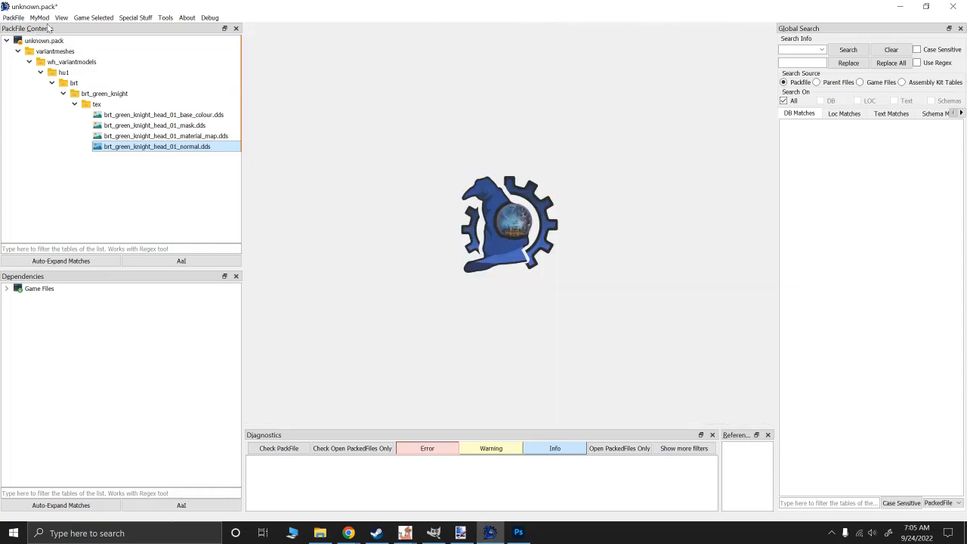
- Open variants.pack from C:/Epic/TotalWarSagaTROY/data as the source for adding files to unknown.pack
right_click(46, 40)
mouse_move(88, 49)
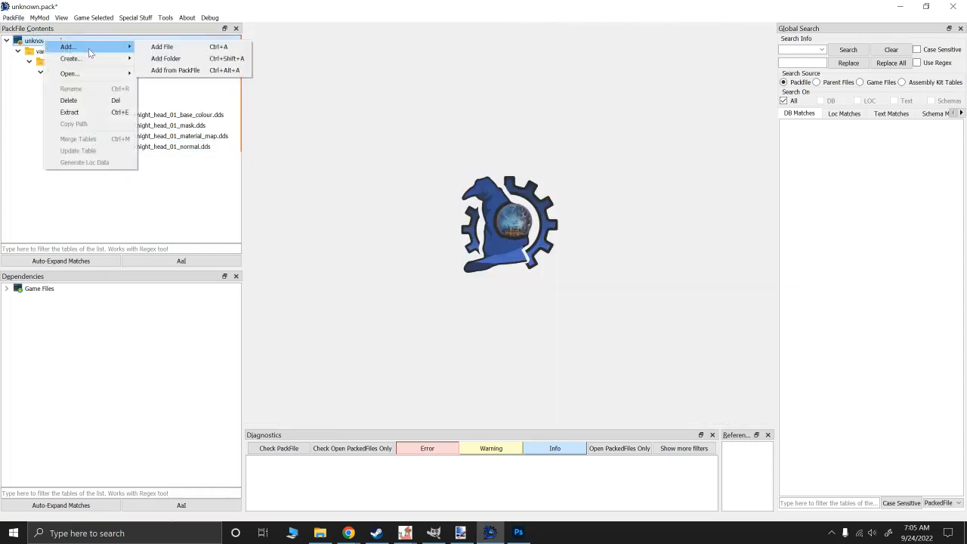
click(192, 73)
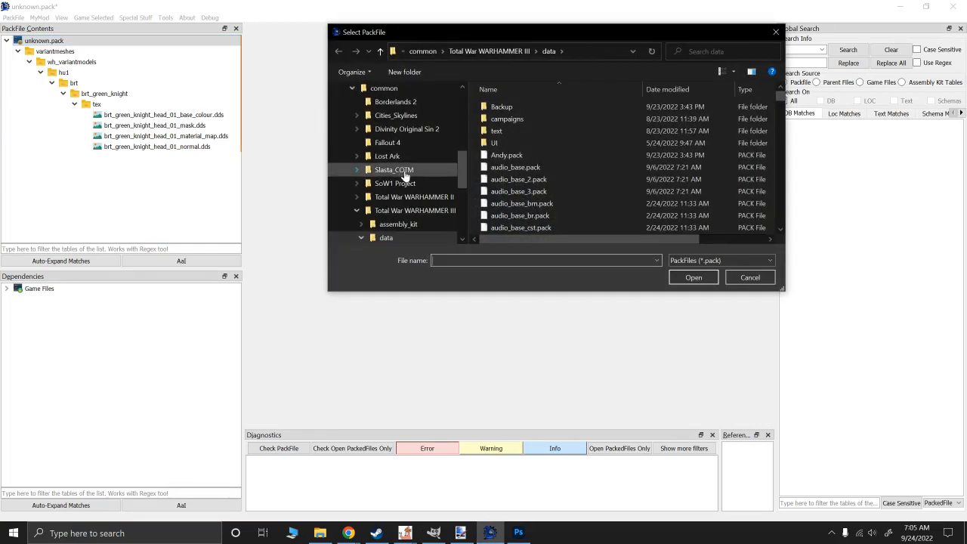
scroll(406, 173, up, 1)
scroll(405, 173, up, 4)
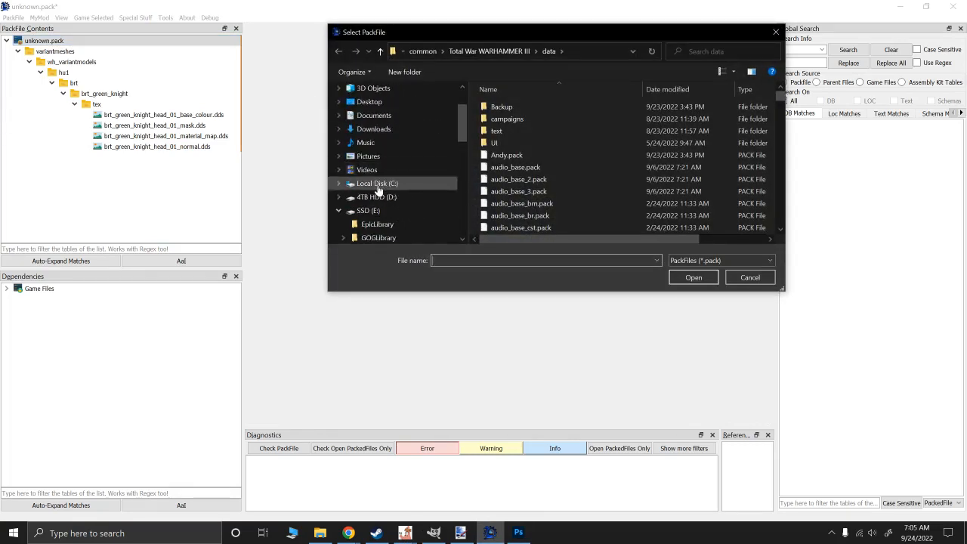
click(377, 184)
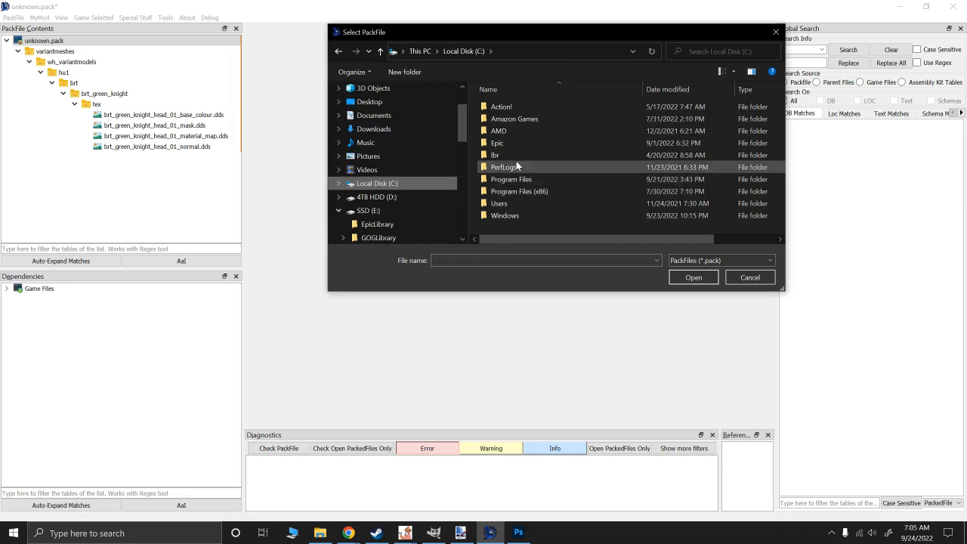
double_click(503, 143)
double_click(494, 110)
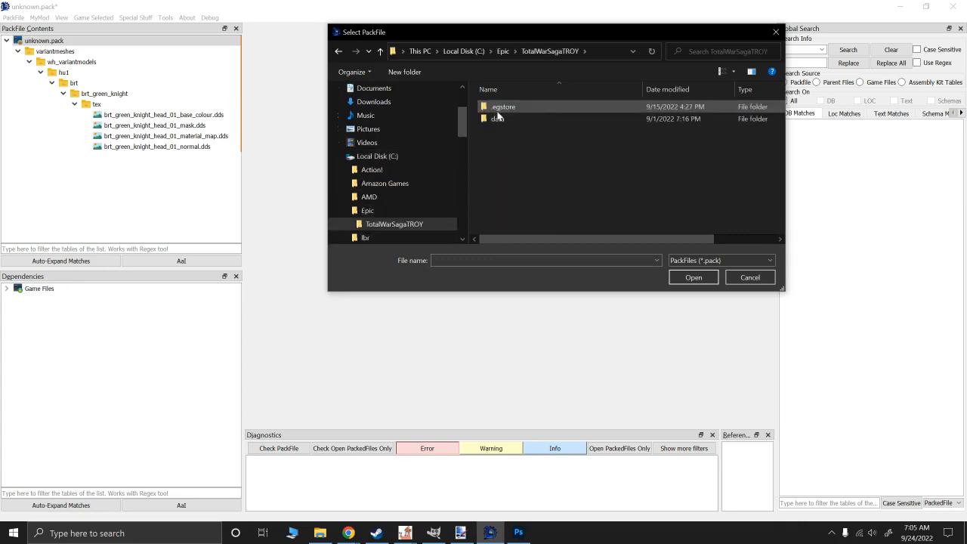
double_click(497, 120)
click(503, 260)
text(var)
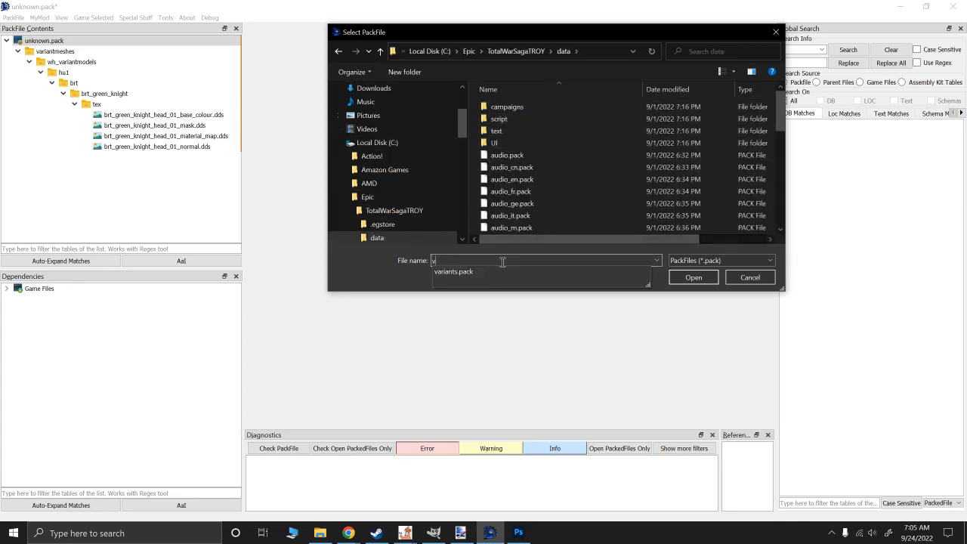
click(457, 270)
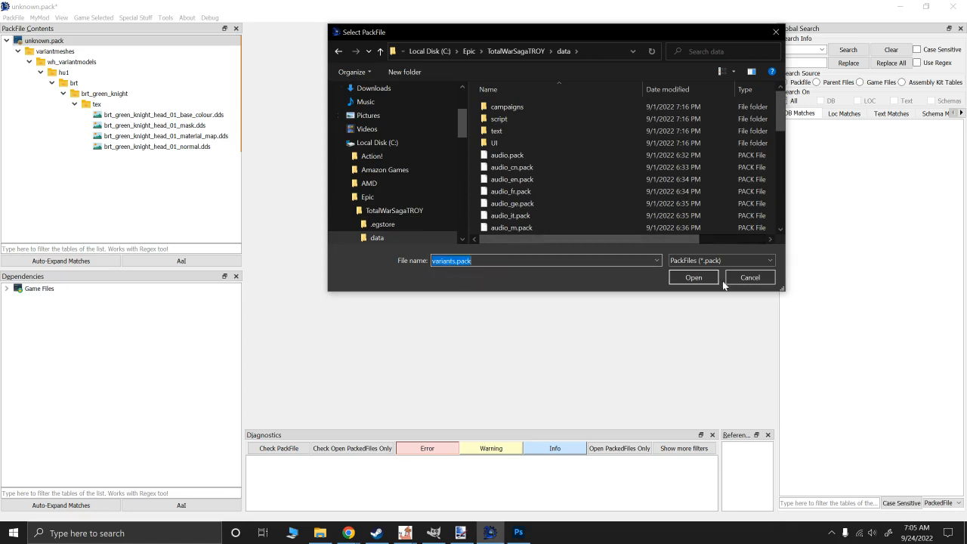
click(693, 277)
- Expand variants.pack down to the tex folder of troy_rem_eth_mem_generic_body_01 under variantmeshes/_variantmodels/man/skin
click(252, 42)
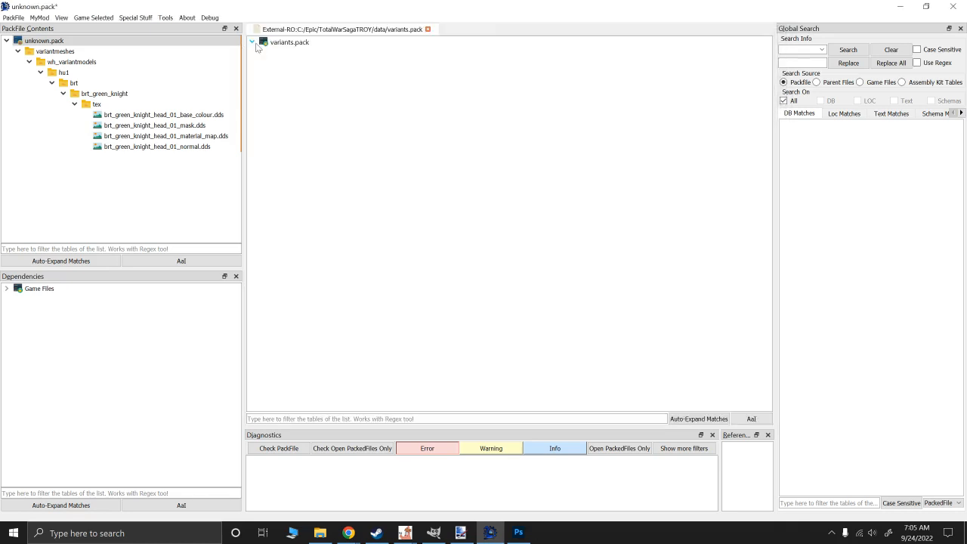
click(263, 53)
click(274, 86)
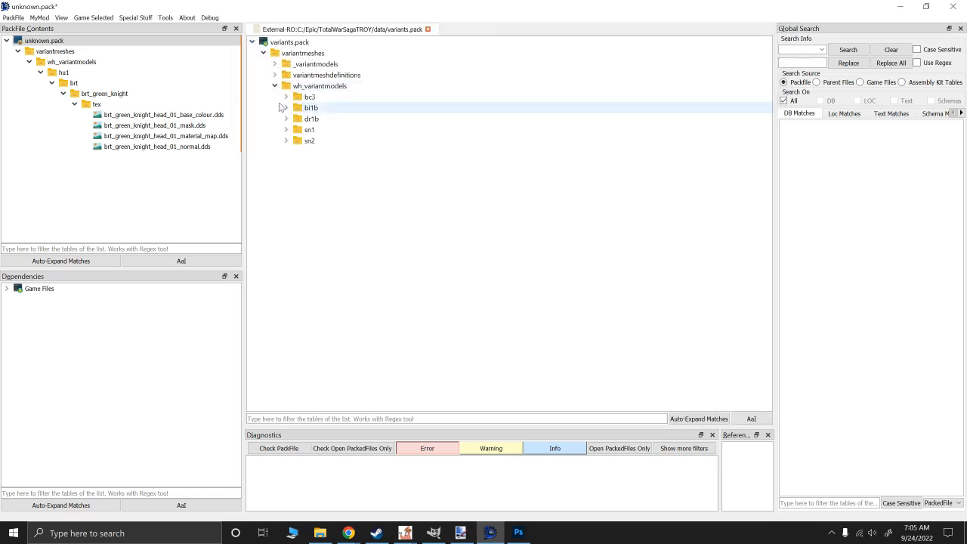
click(274, 64)
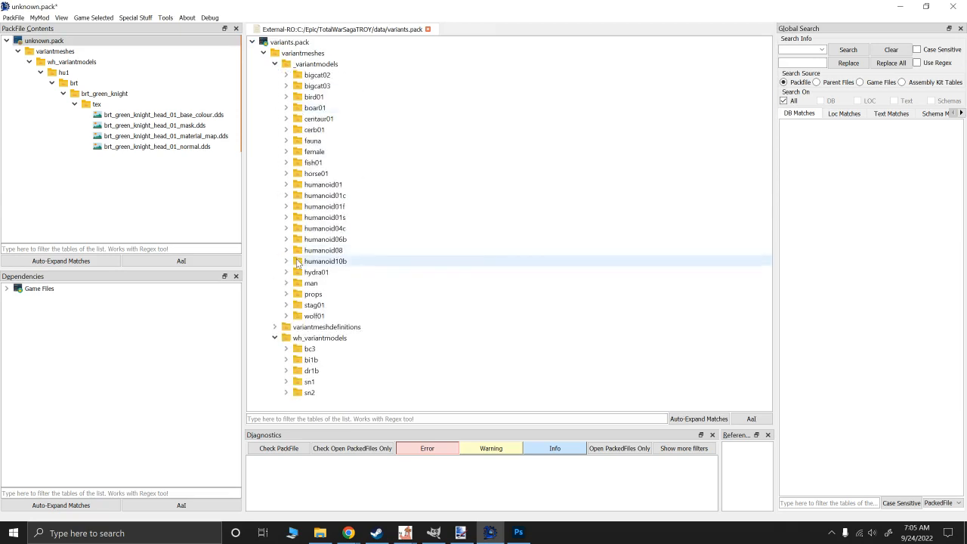
double_click(310, 283)
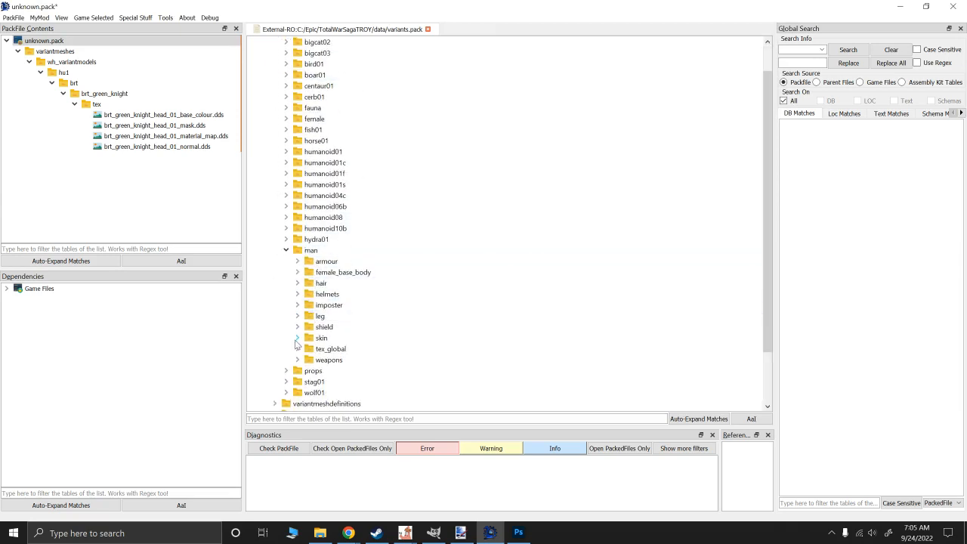
click(297, 370)
scroll(318, 318, down, 6)
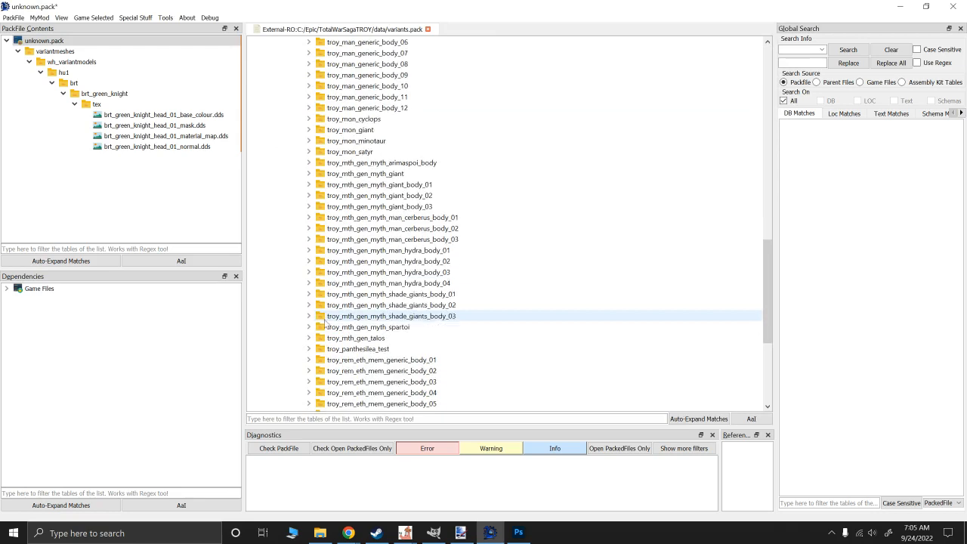
scroll(317, 320, down, 5)
click(308, 229)
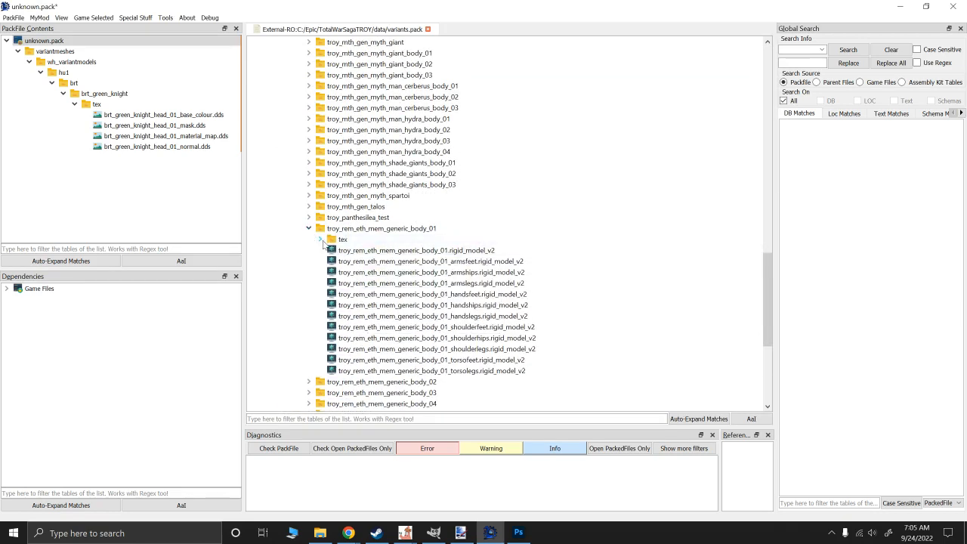
click(321, 239)
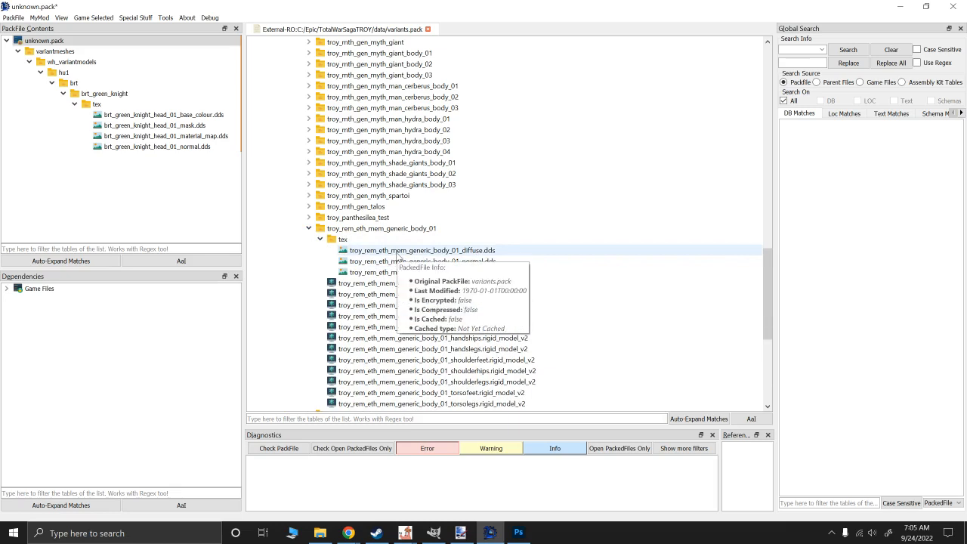
- Add the generic body's diffuse, normal and specular .dds textures from variants.pack to unknown.pack
scroll(393, 257, down, 3)
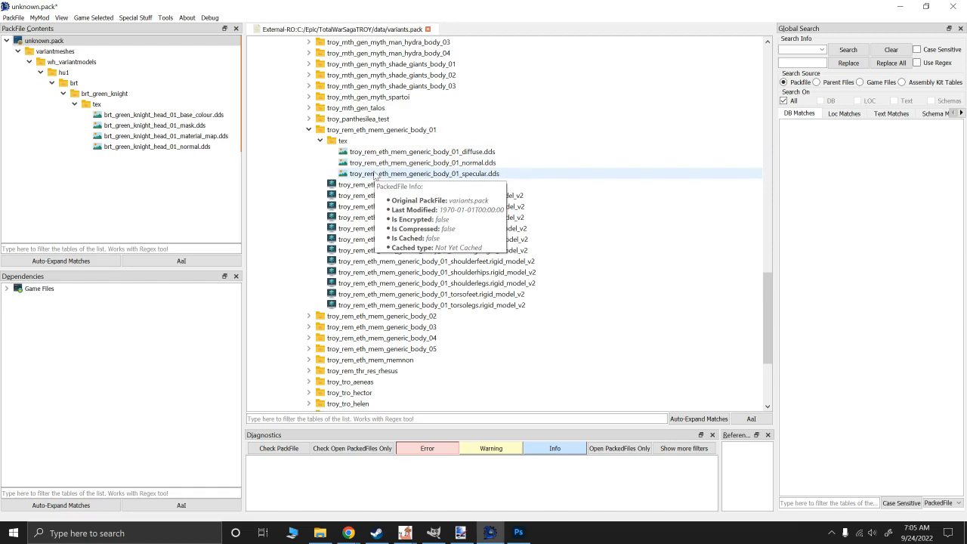
scroll(374, 174, up, 3)
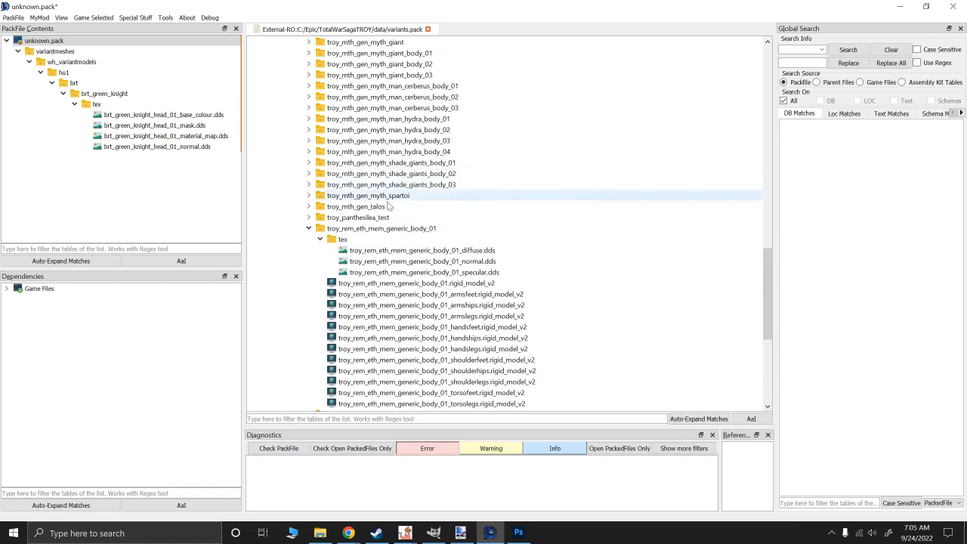
click(394, 252)
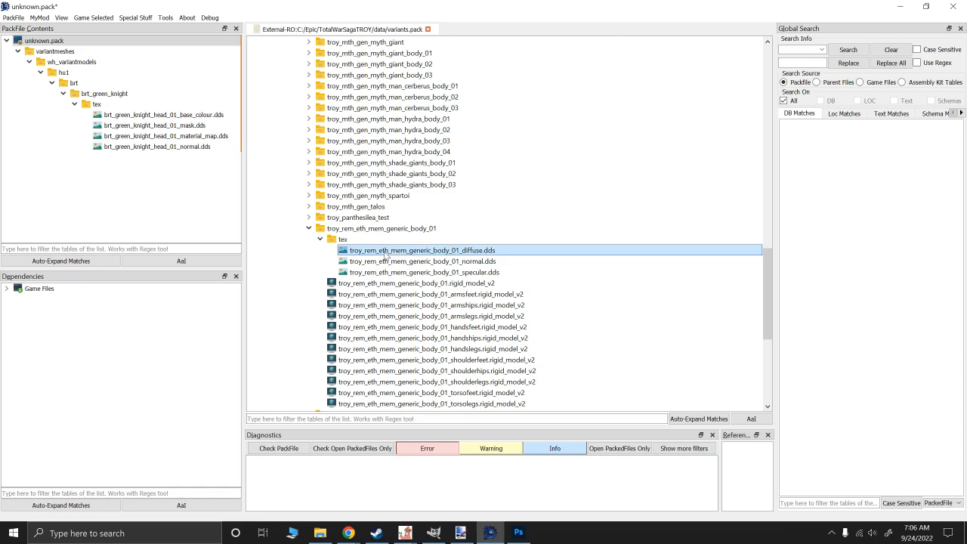
double_click(385, 253)
double_click(381, 261)
double_click(380, 273)
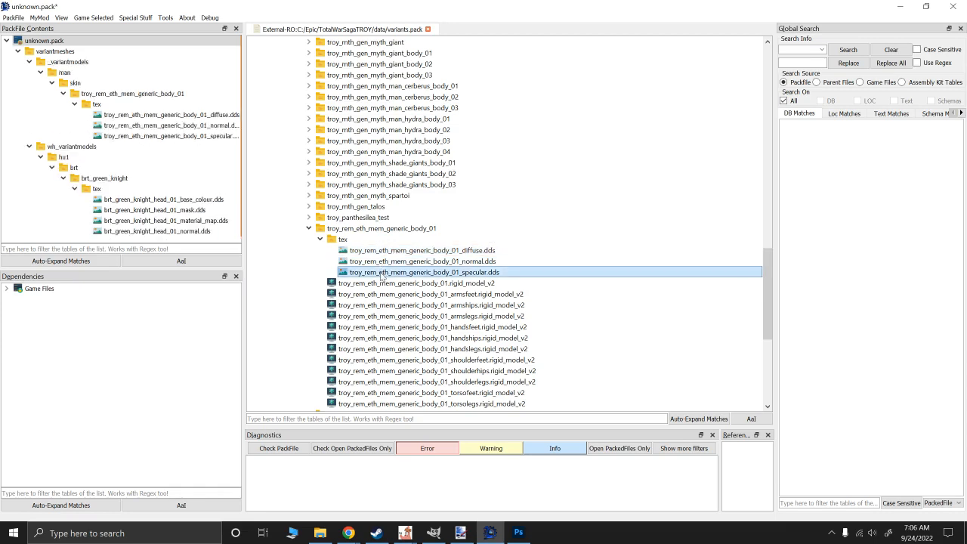
- Extract the generic body's diffuse texture from unknown.pack into the Skin folder on the Desktop
click(136, 125)
click(136, 115)
right_click(135, 116)
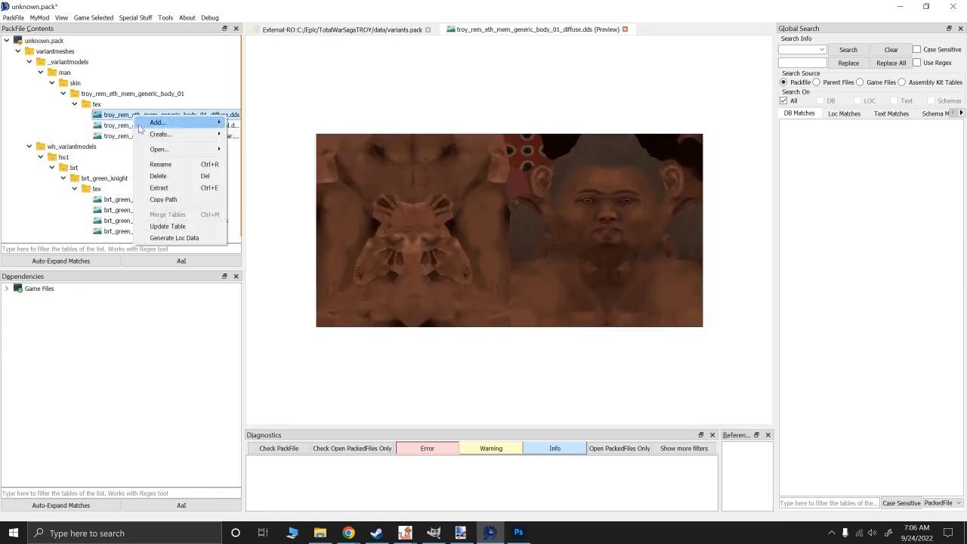
click(166, 189)
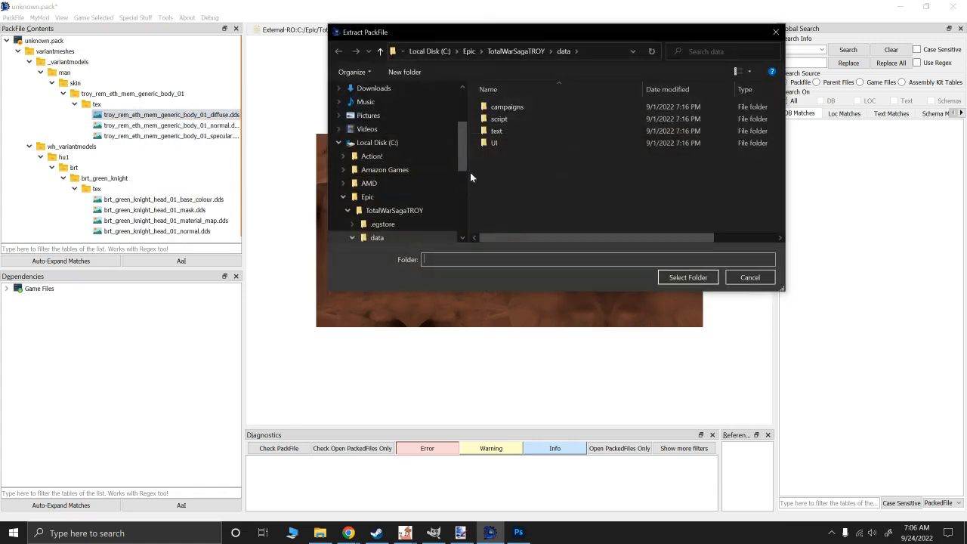
click(518, 50)
scroll(375, 156, up, 3)
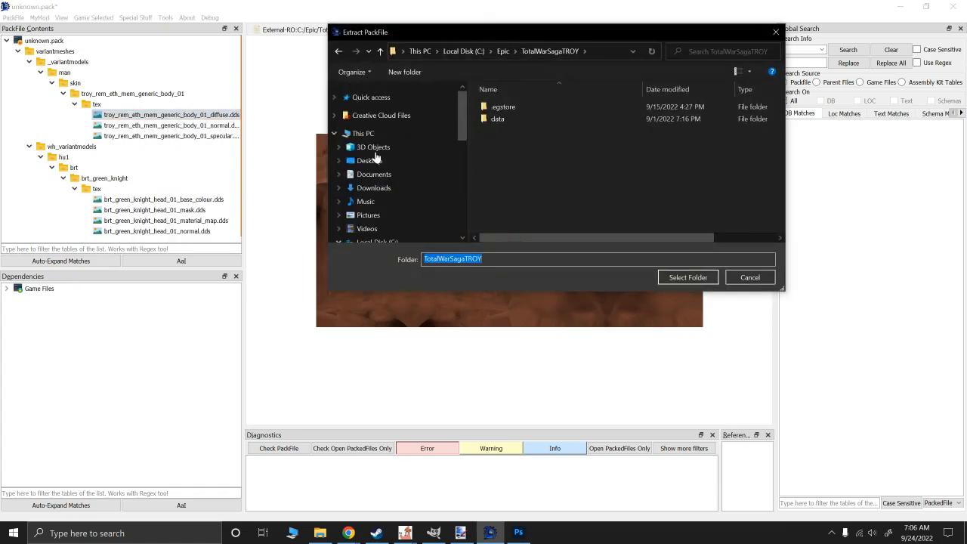
click(373, 174)
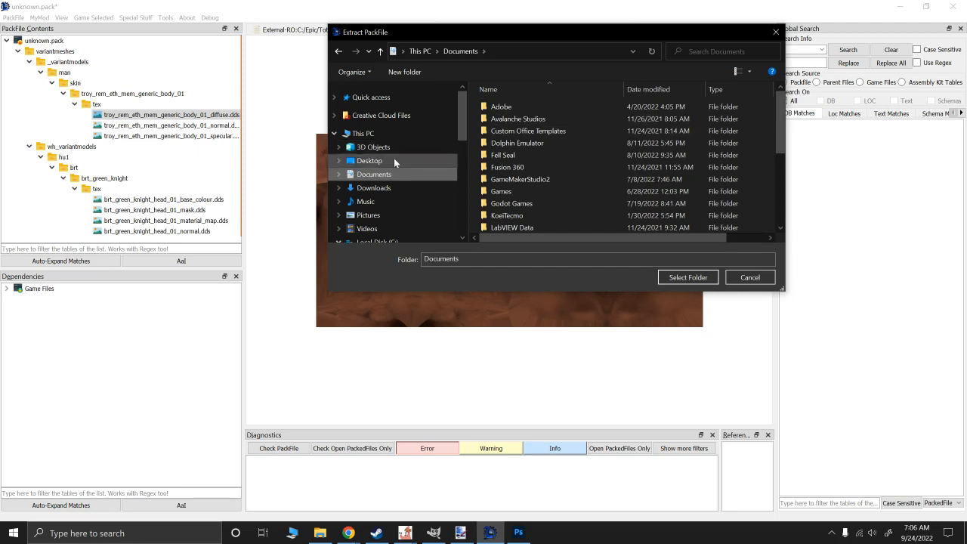
click(370, 161)
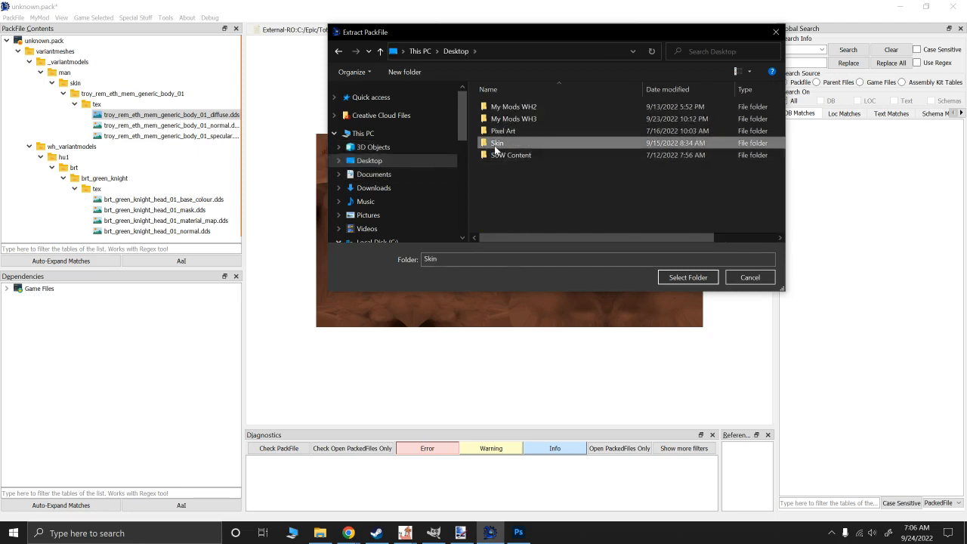
double_click(501, 143)
click(671, 277)
click(542, 283)
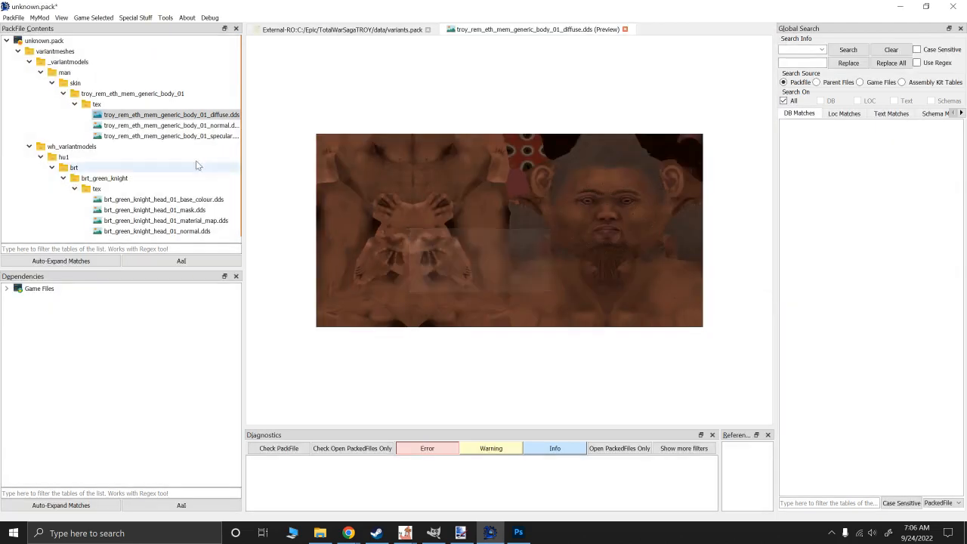
- Extract the generic body's normal and specular textures from unknown.pack into the same Skin folder
right_click(182, 126)
click(208, 197)
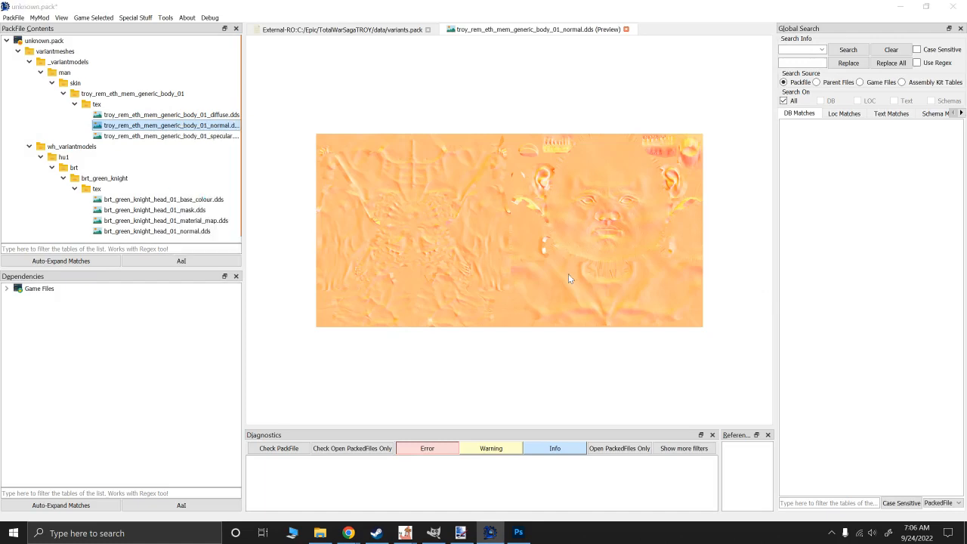
click(680, 277)
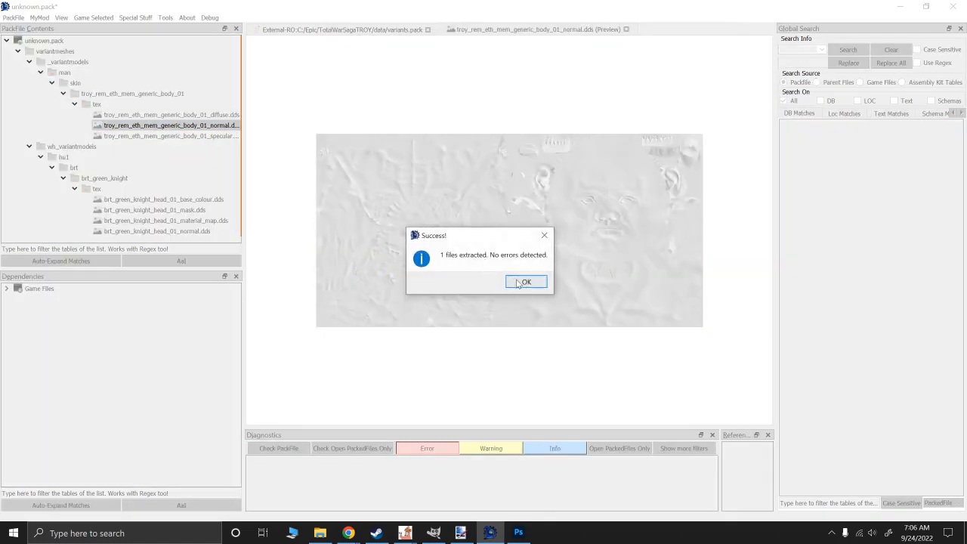
click(521, 281)
right_click(184, 137)
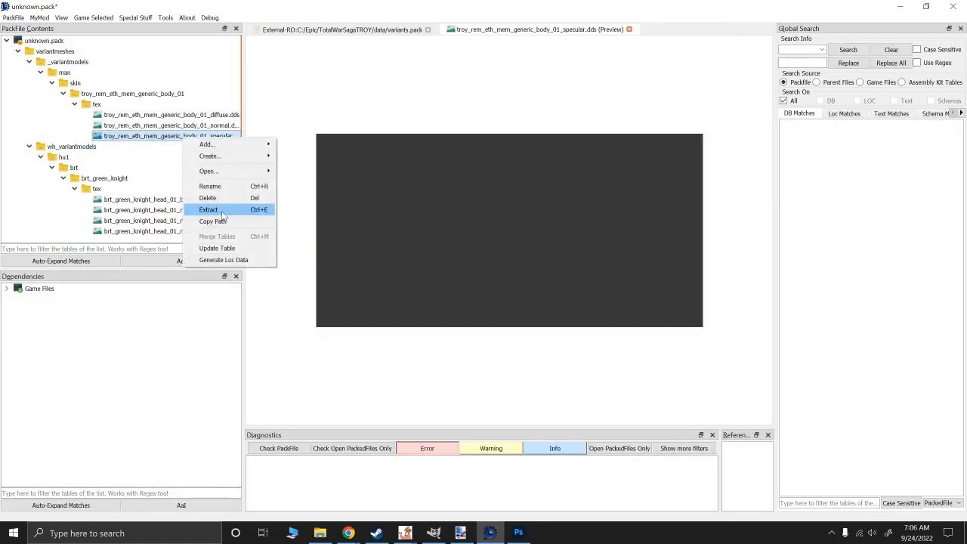
click(207, 209)
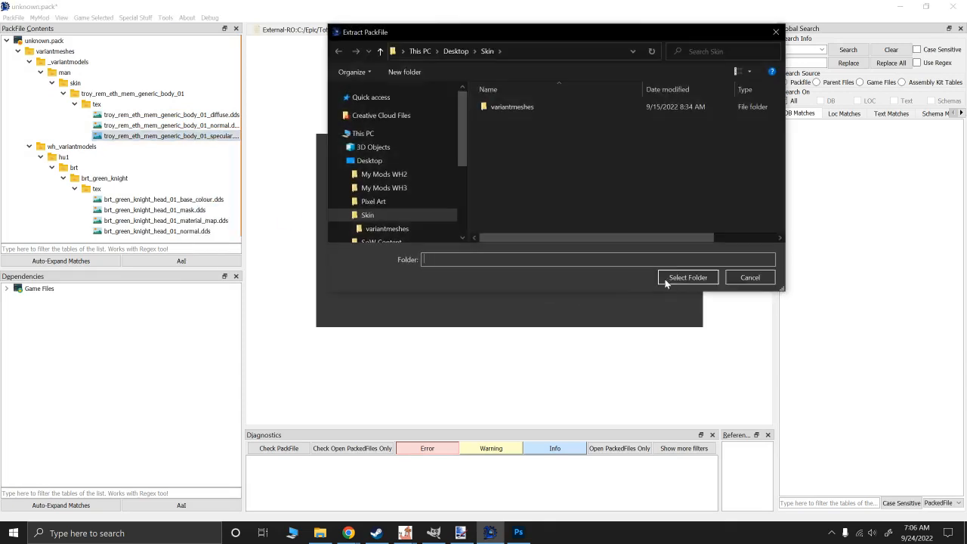
click(676, 277)
click(526, 280)
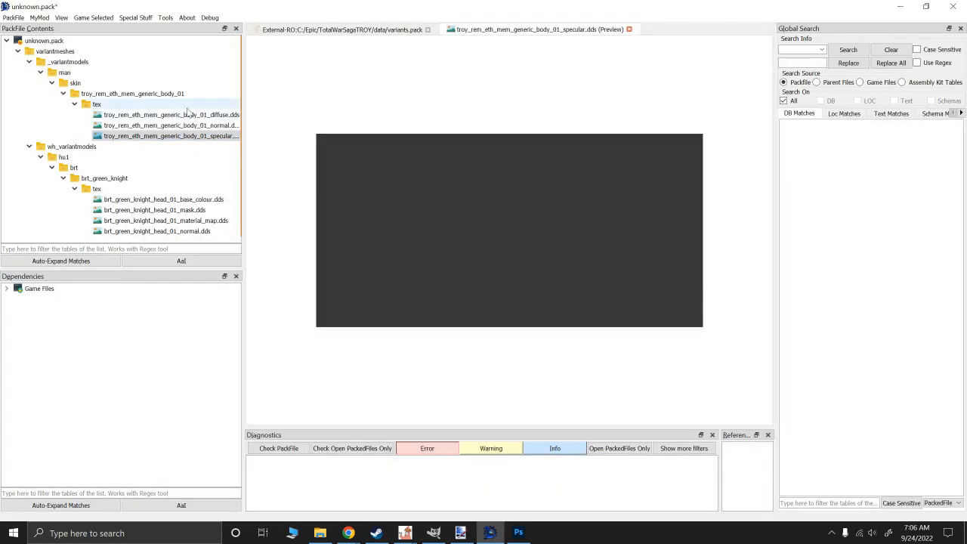
- Switch to paint.net and open troy_rem_eth_mem_generic_body_01_diffuse from the extracted tex folder
mouse_move(171, 115)
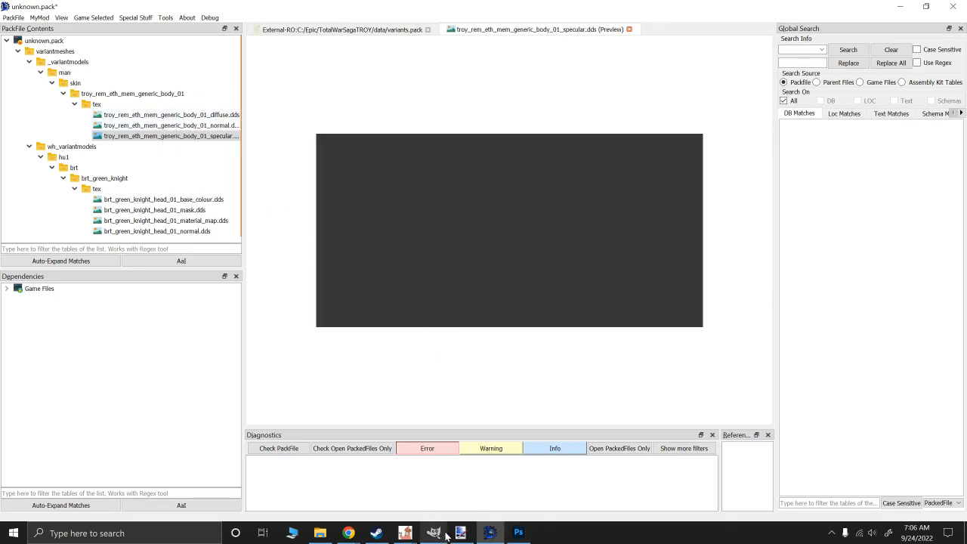
mouse_move(462, 535)
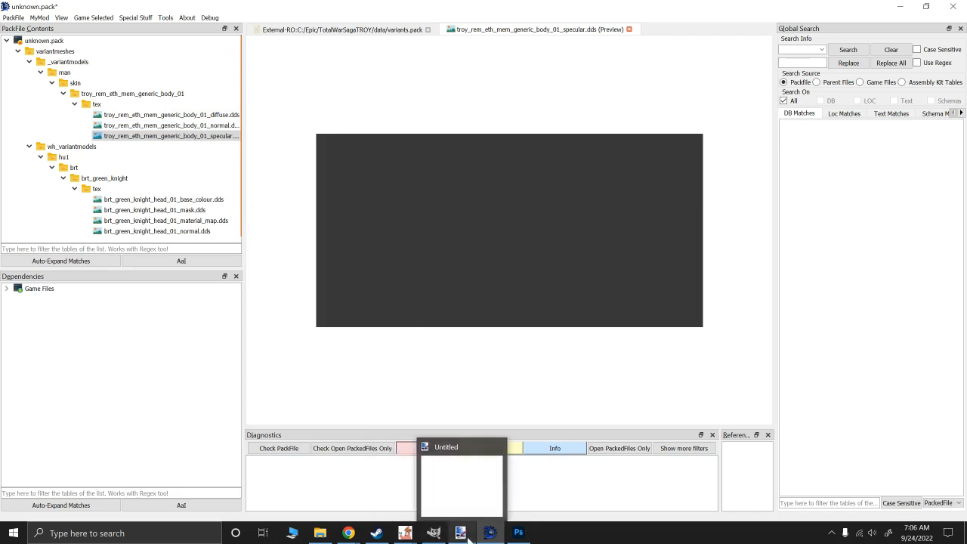
click(462, 535)
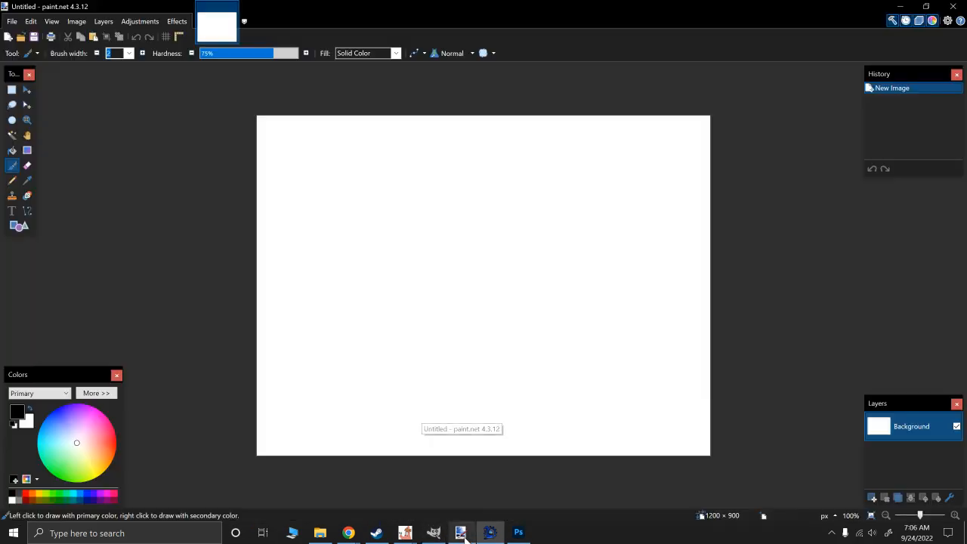
click(13, 22)
click(32, 50)
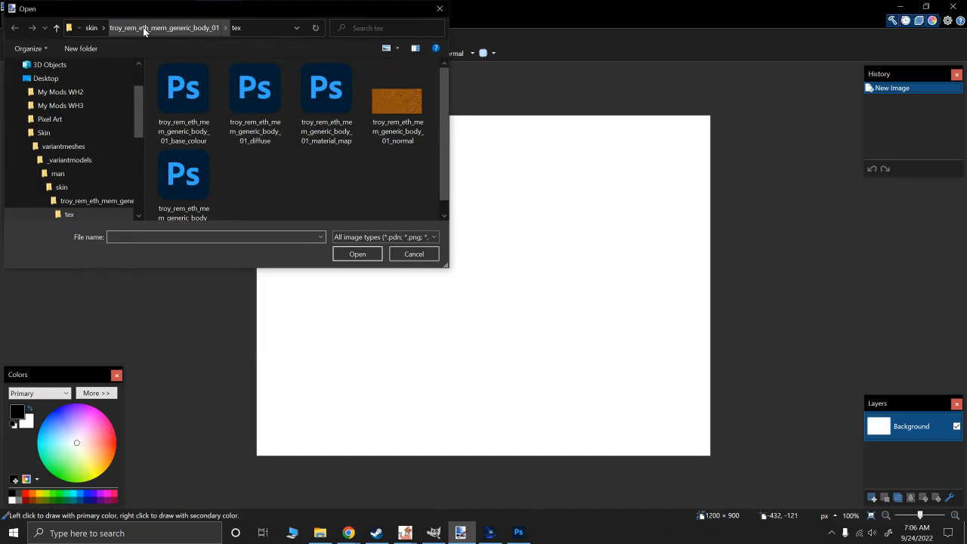
scroll(329, 186, down, 1)
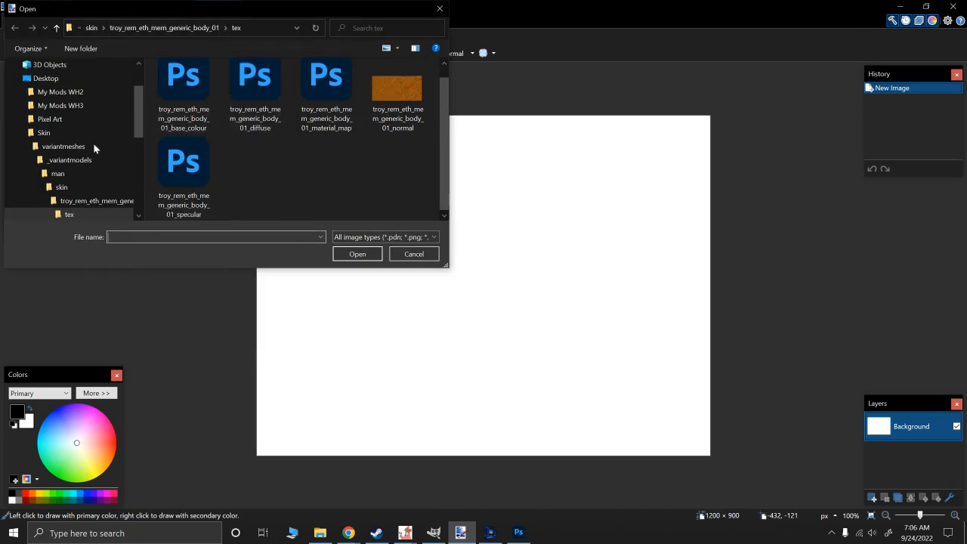
scroll(65, 166, down, 1)
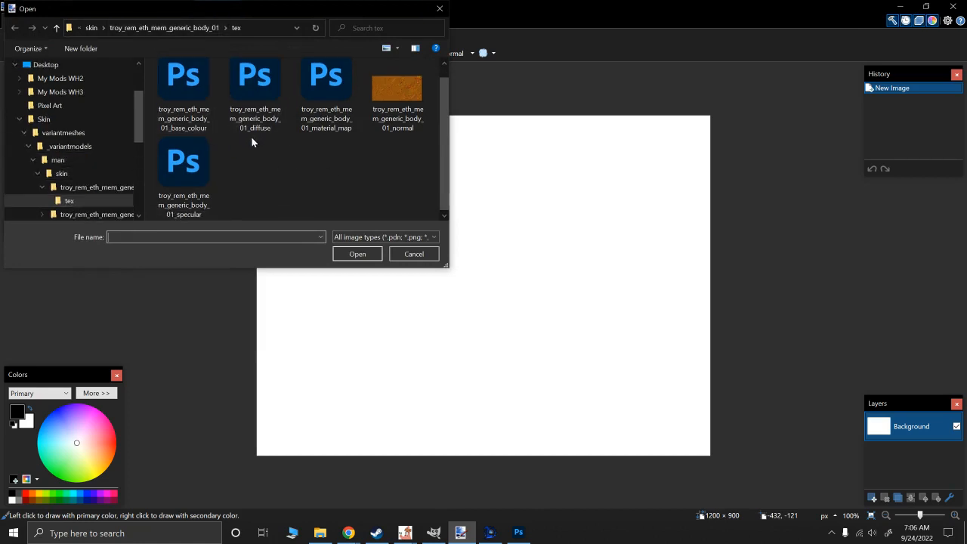
double_click(257, 89)
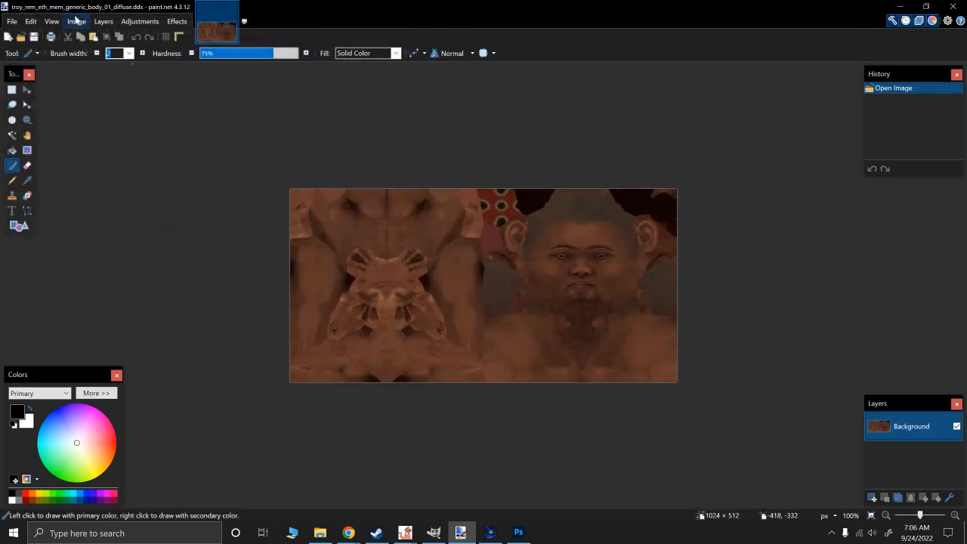
- Save the diffuse texture as troy_rem_eth_mem_generic_body_01_base_colour in DDS format, replacing the existing file, with BC1 (sRGB, DX 10+) compression
click(12, 21)
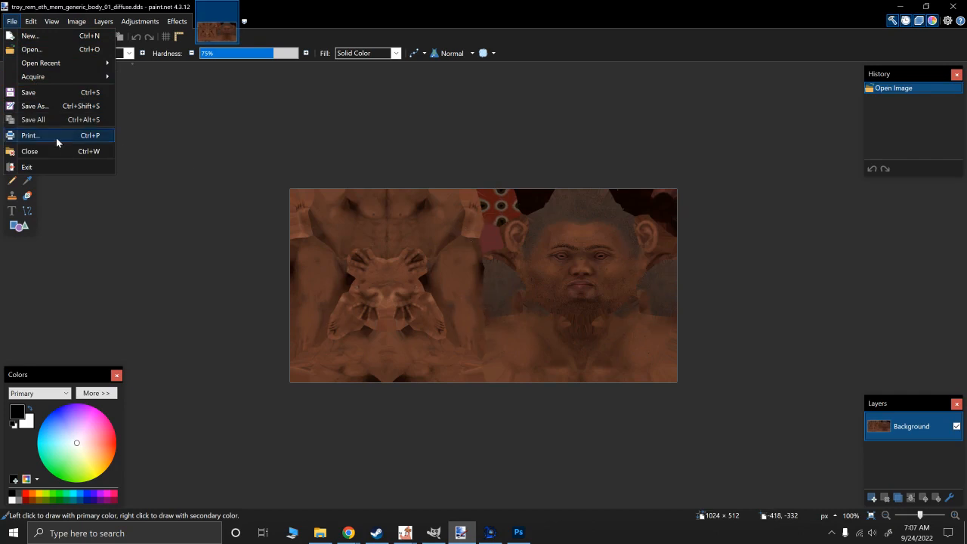
click(39, 107)
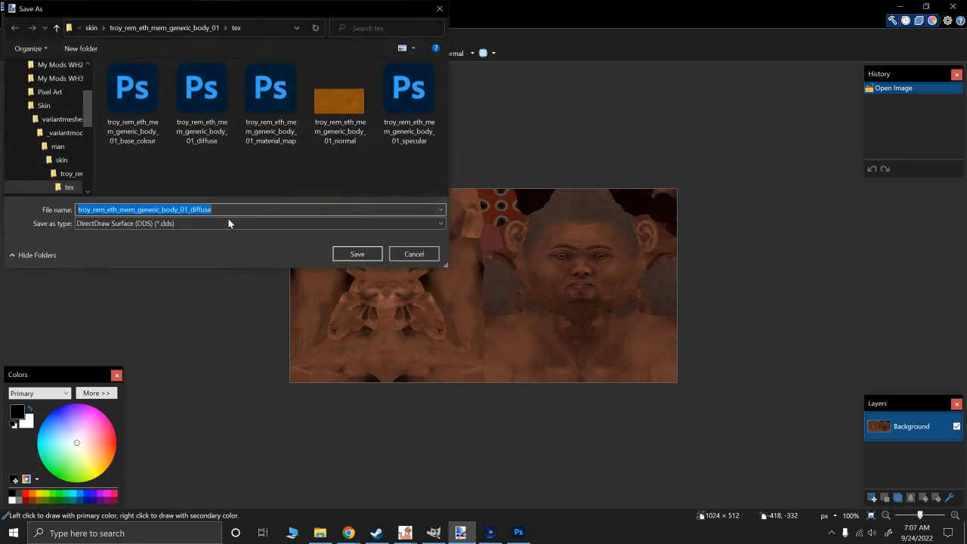
double_click(223, 210)
drag(223, 209, 197, 210)
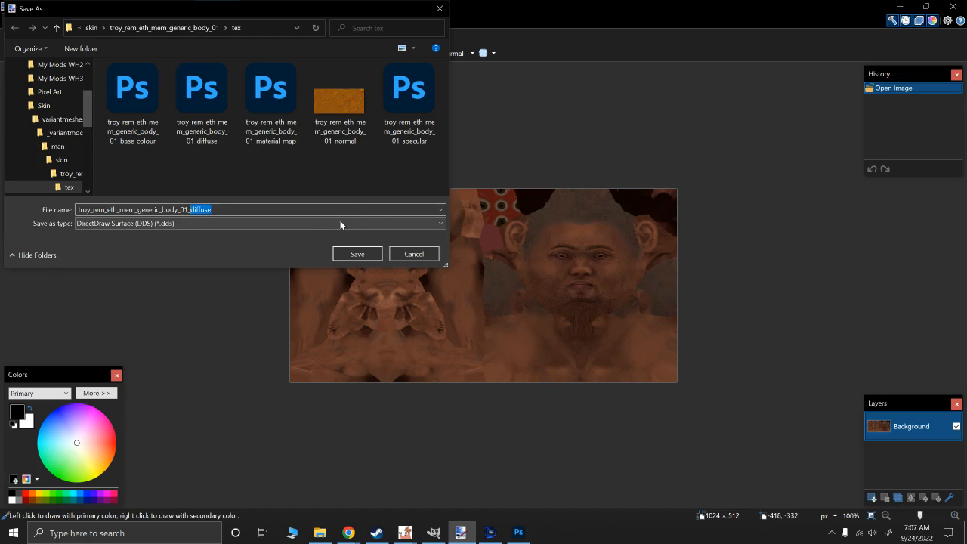
key(BackSpace)
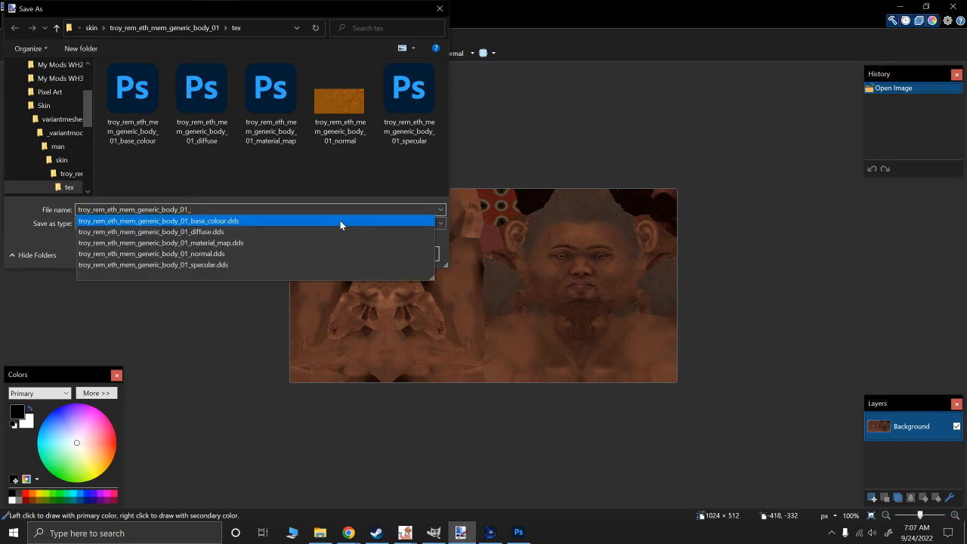
text(b)
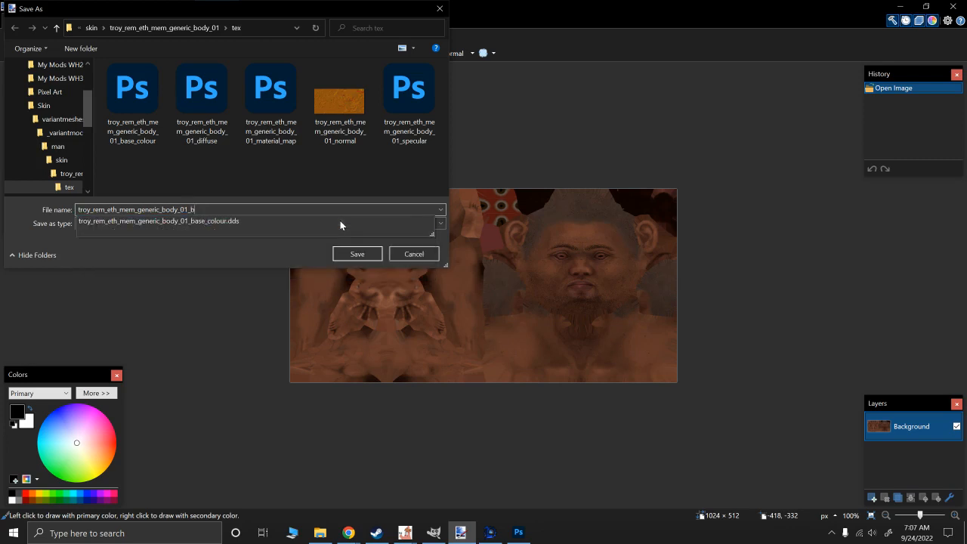
text(ase_colour)
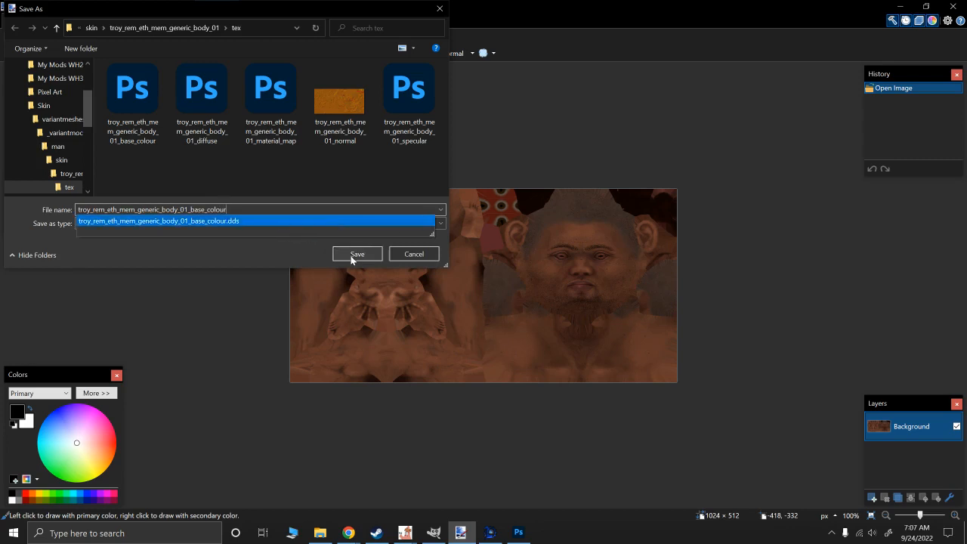
click(356, 253)
click(542, 267)
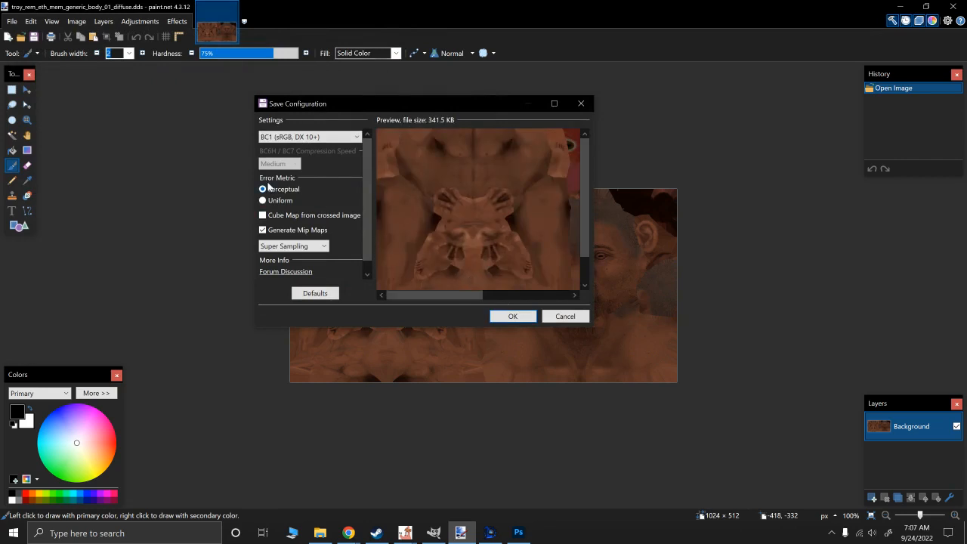
click(283, 139)
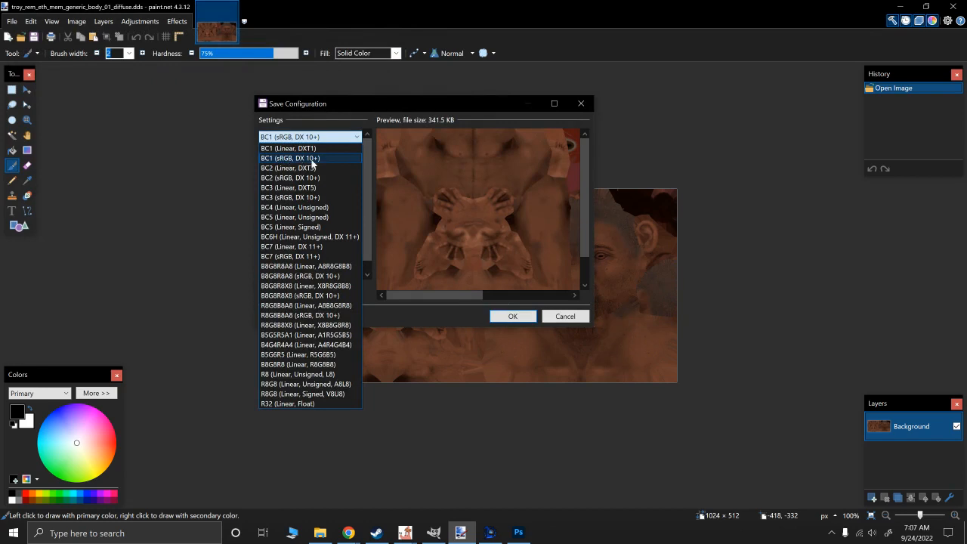
click(312, 159)
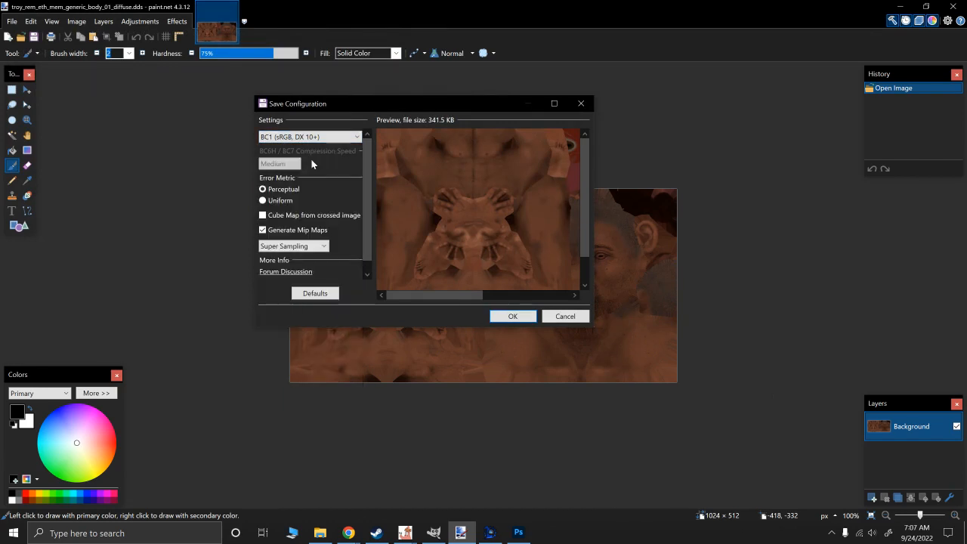
click(510, 316)
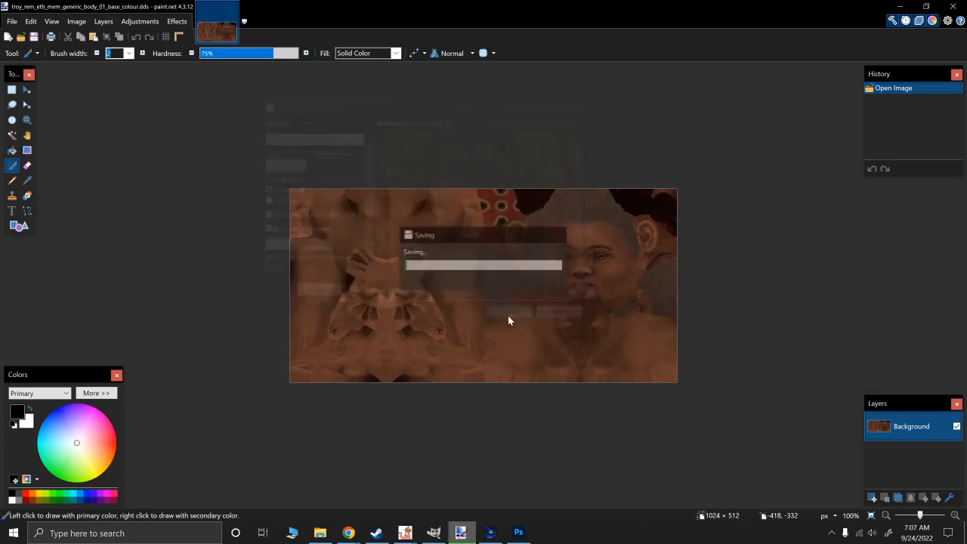
- Save the base colour texture again over its own DDS file, keeping BC1 (sRGB, DX 10+) and Generate Mip Maps enabled
click(12, 22)
click(55, 108)
click(356, 253)
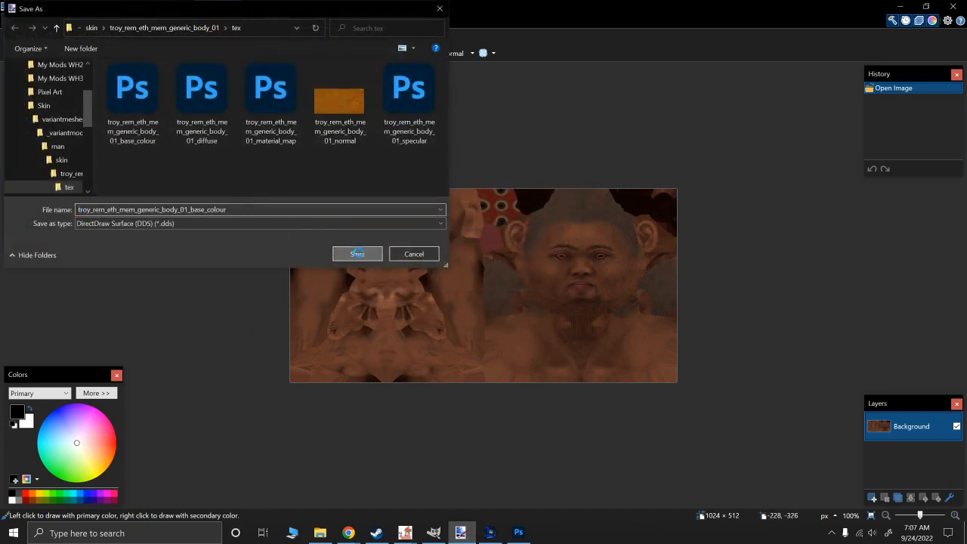
click(532, 268)
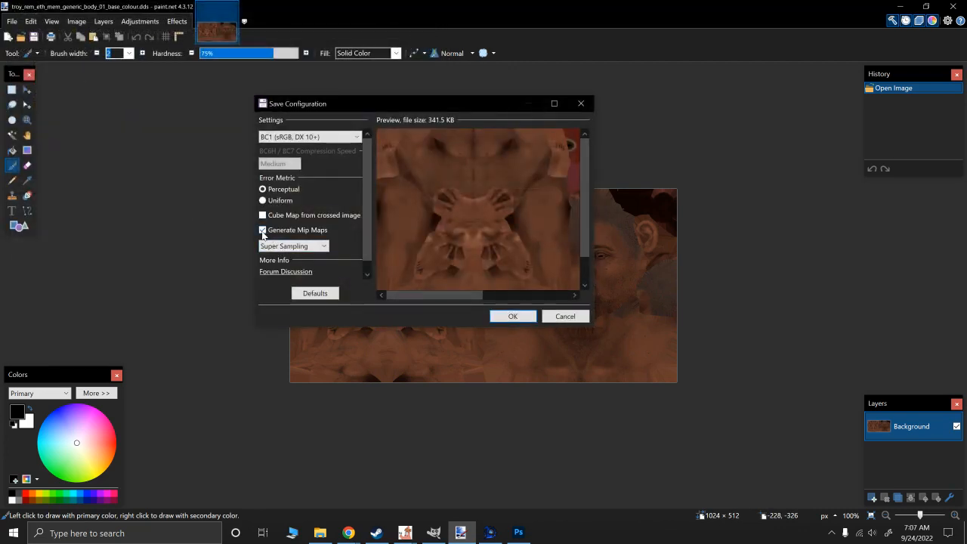
click(512, 316)
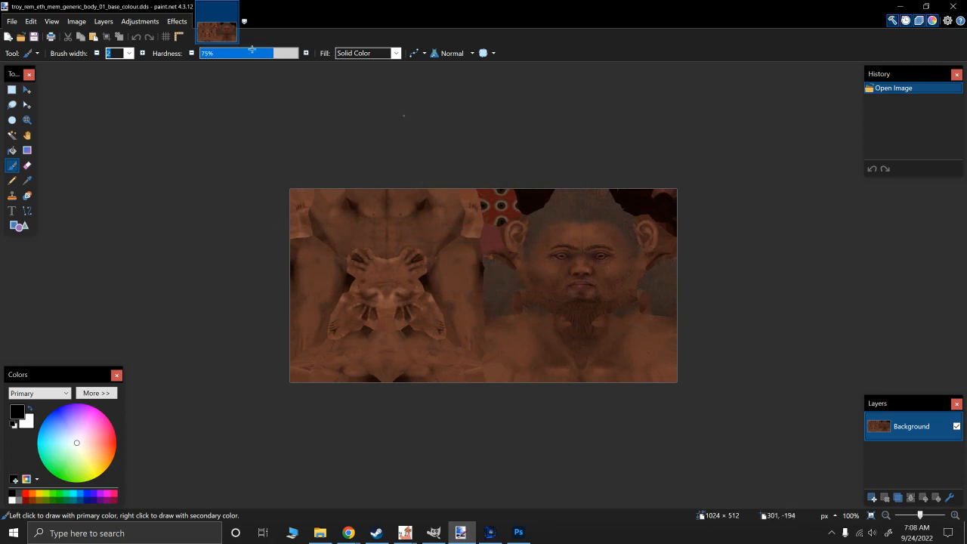
- Open troy_rem_eth_mem_generic_body_01_specular from the tex folder alongside the base colour image
click(12, 22)
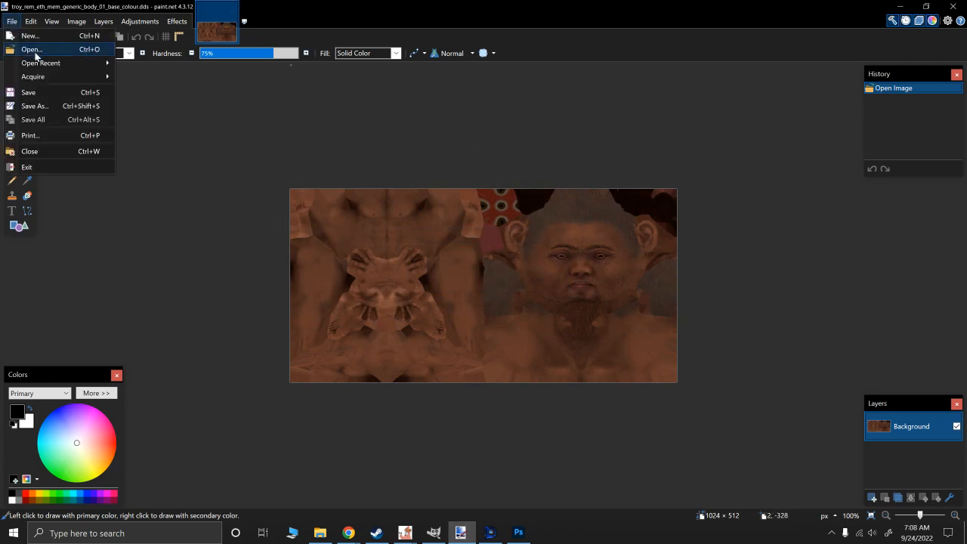
click(32, 49)
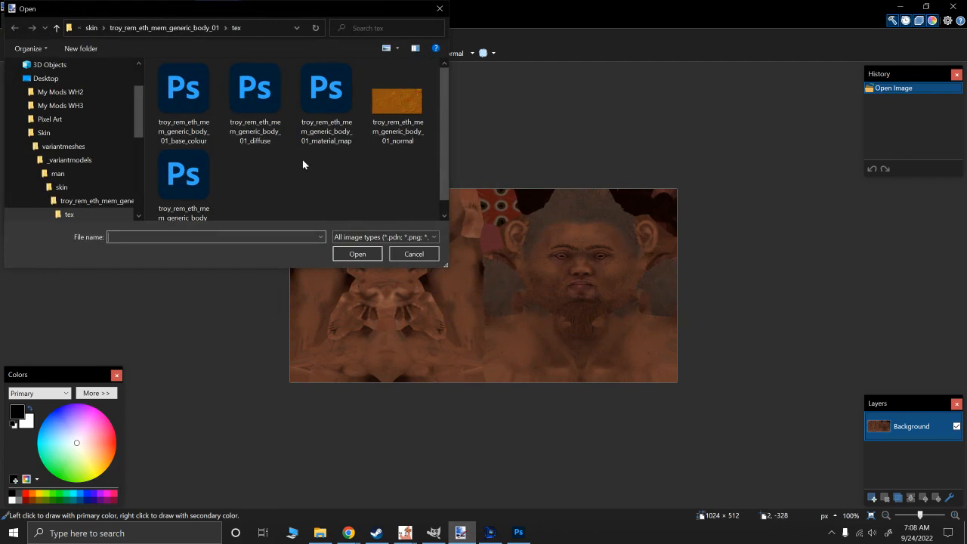
scroll(287, 160, down, 1)
double_click(193, 171)
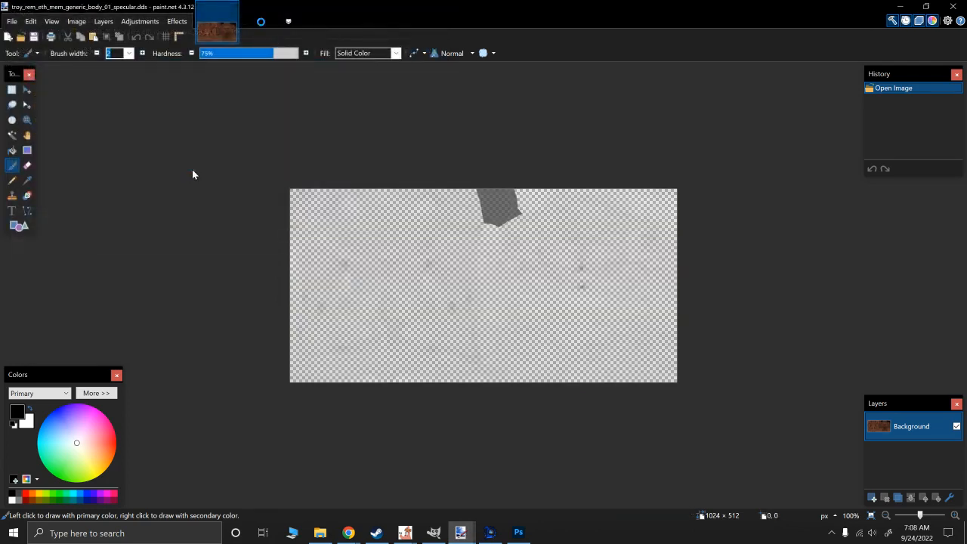
- Select the whole specular image and erase its contents
click(27, 89)
key(ctrl+a)
click(689, 387)
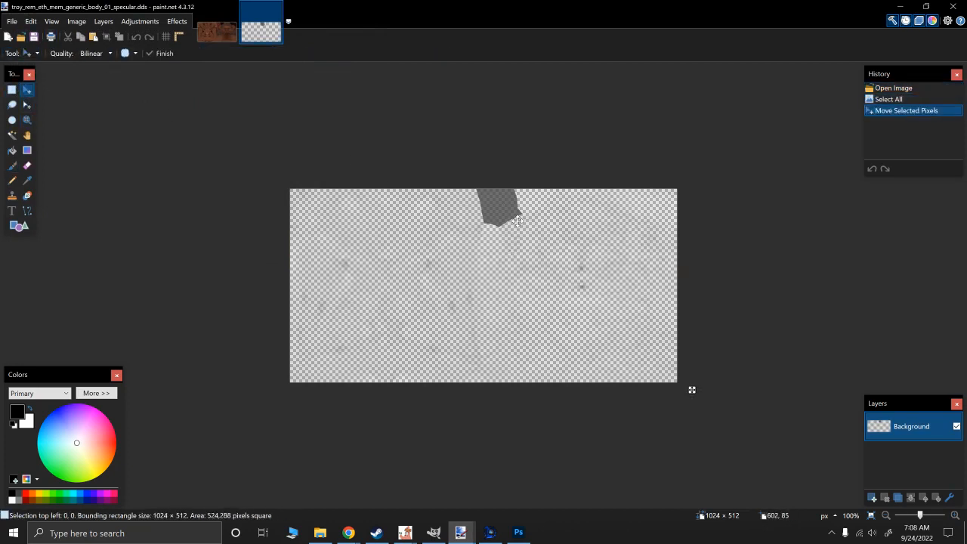
key(Delete)
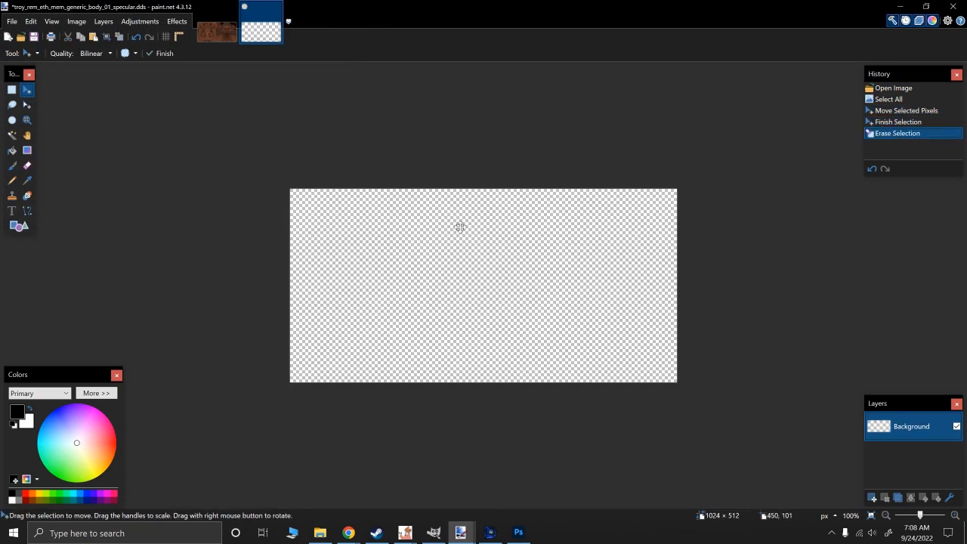
- Try choosing green and blue primary colours for a paint bucket fill of the erased specular image
click(12, 151)
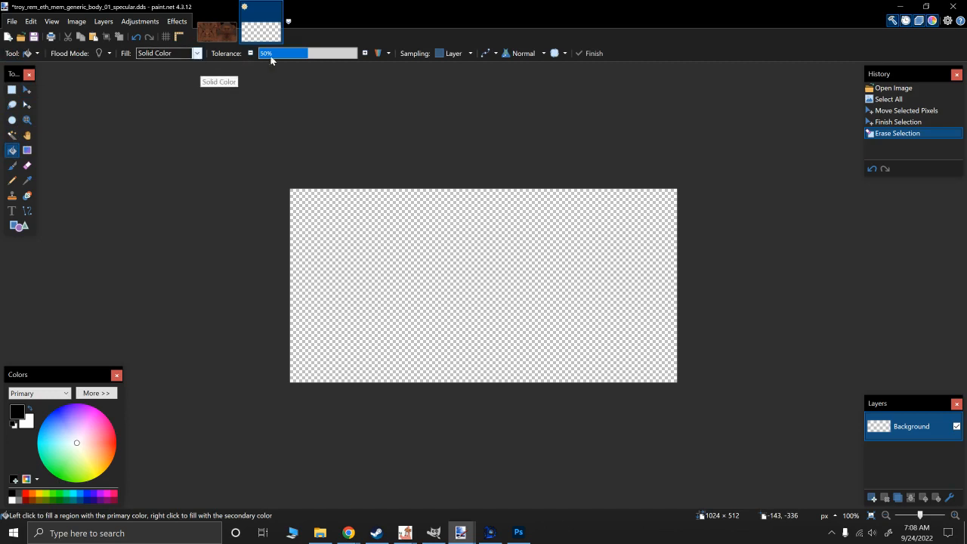
click(83, 440)
click(53, 495)
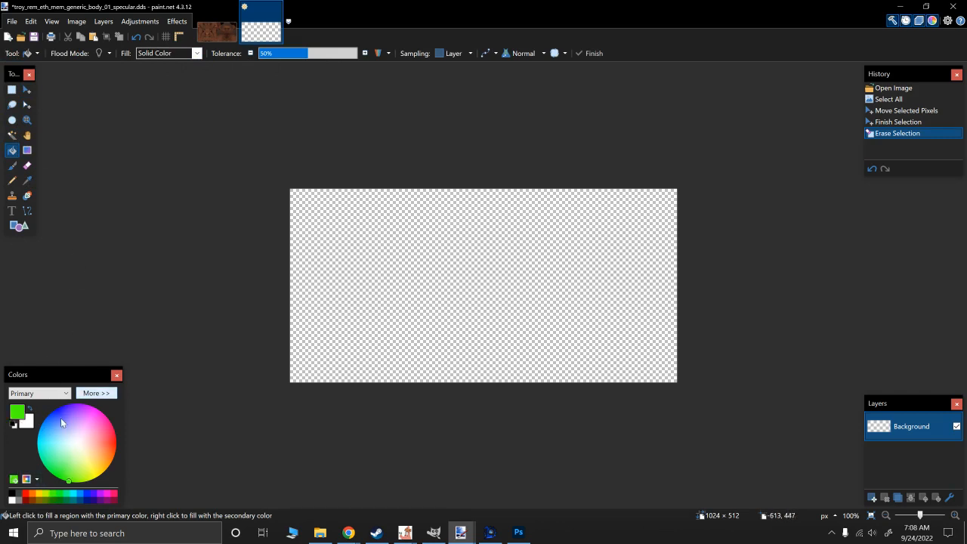
click(26, 479)
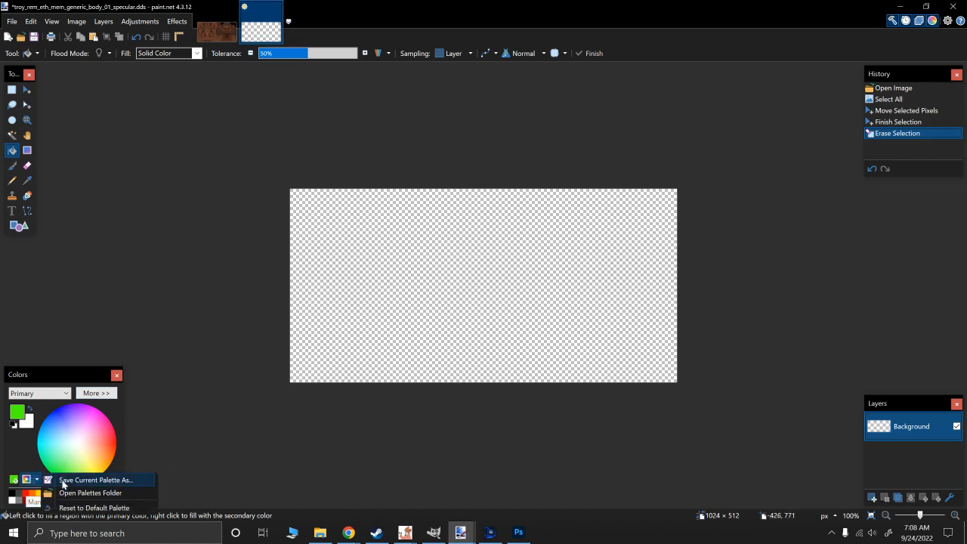
click(53, 408)
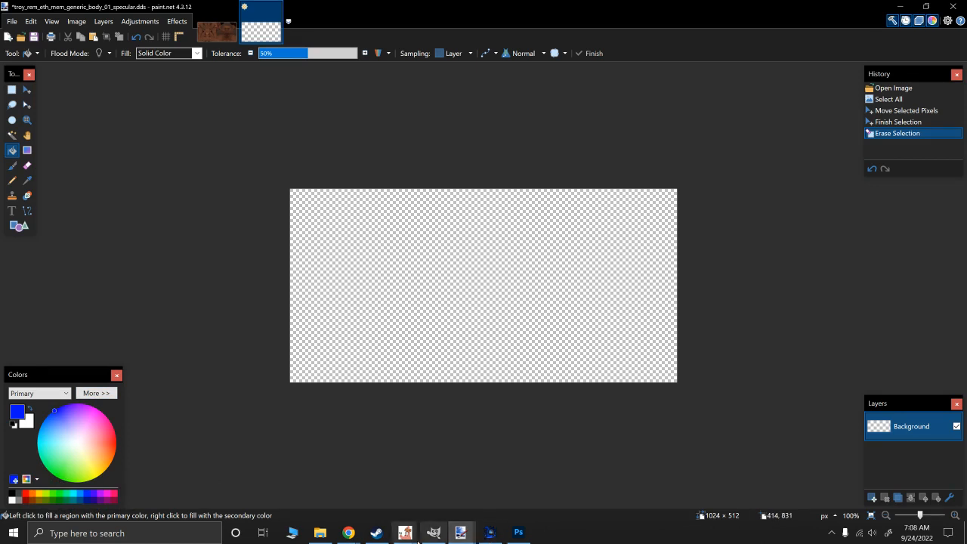
- Switch to GIMP and browse for an image to open in the Desktop folder Skin/variantmeshes/_variantmodels/man
click(433, 532)
click(14, 25)
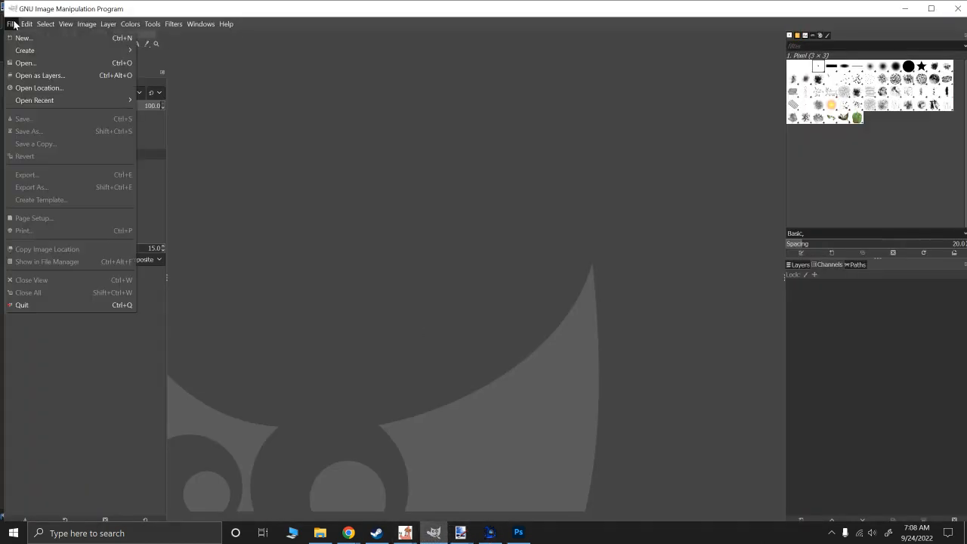
click(31, 63)
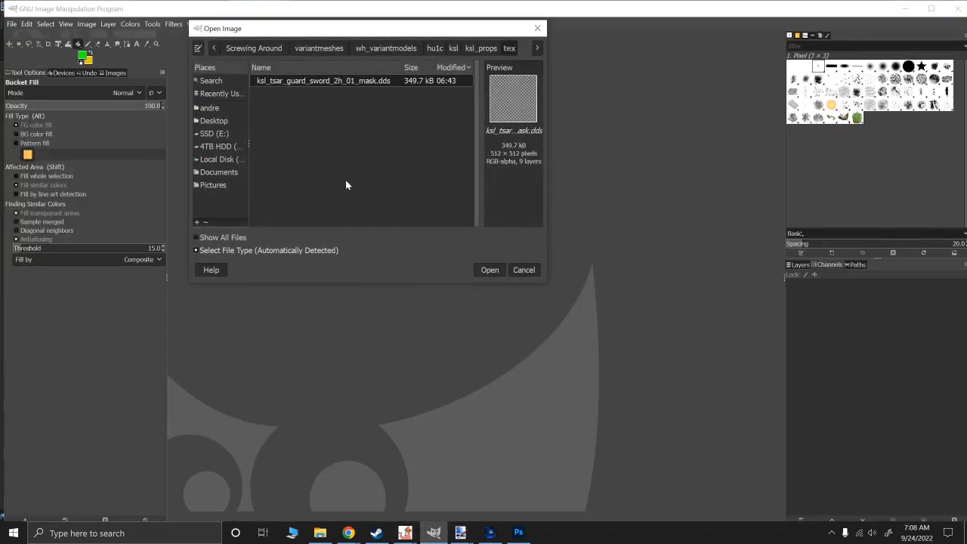
click(214, 123)
double_click(271, 93)
double_click(276, 82)
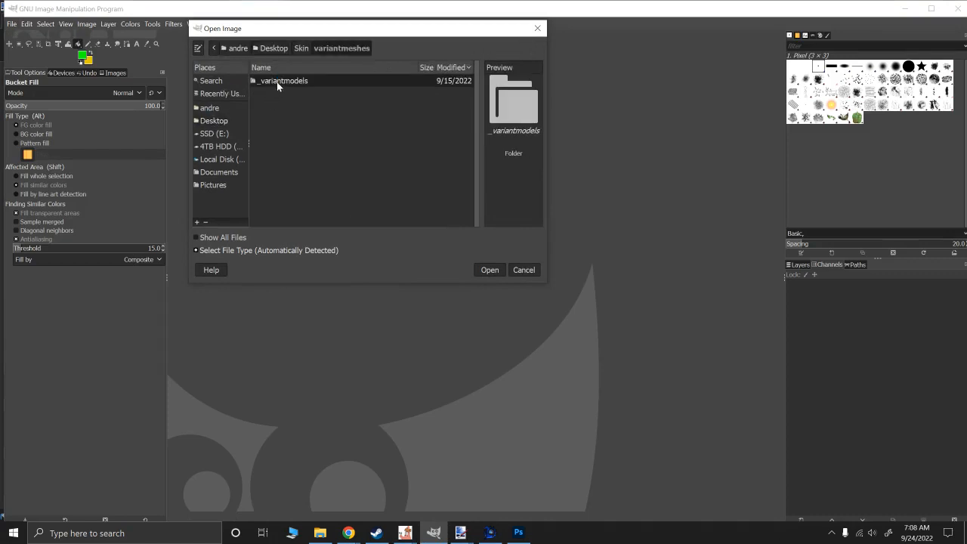
double_click(276, 82)
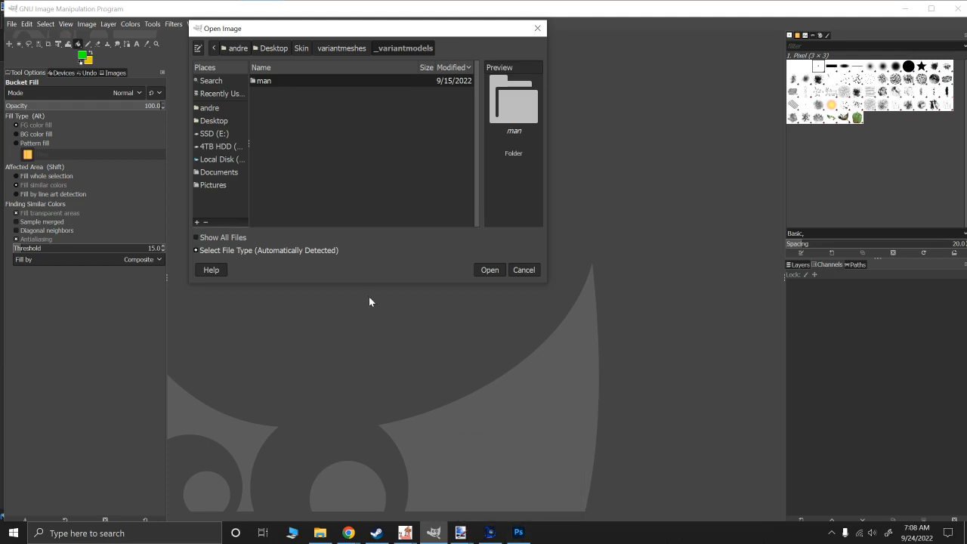
double_click(264, 81)
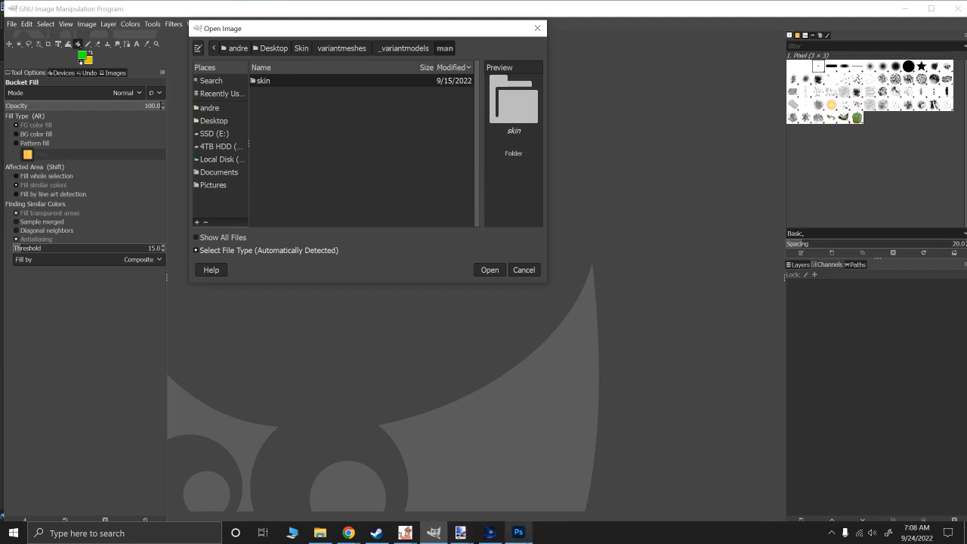
mouse_move(518, 533)
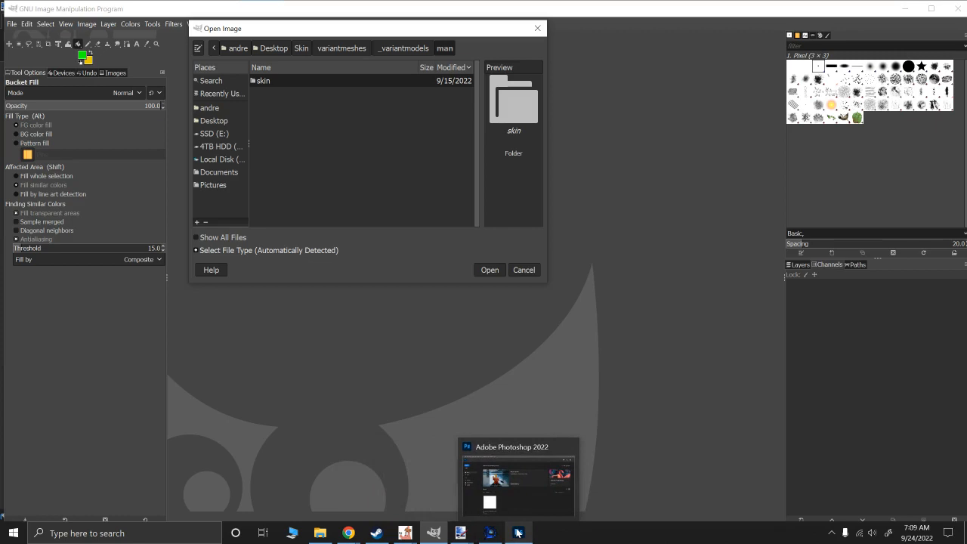
mouse_move(442, 536)
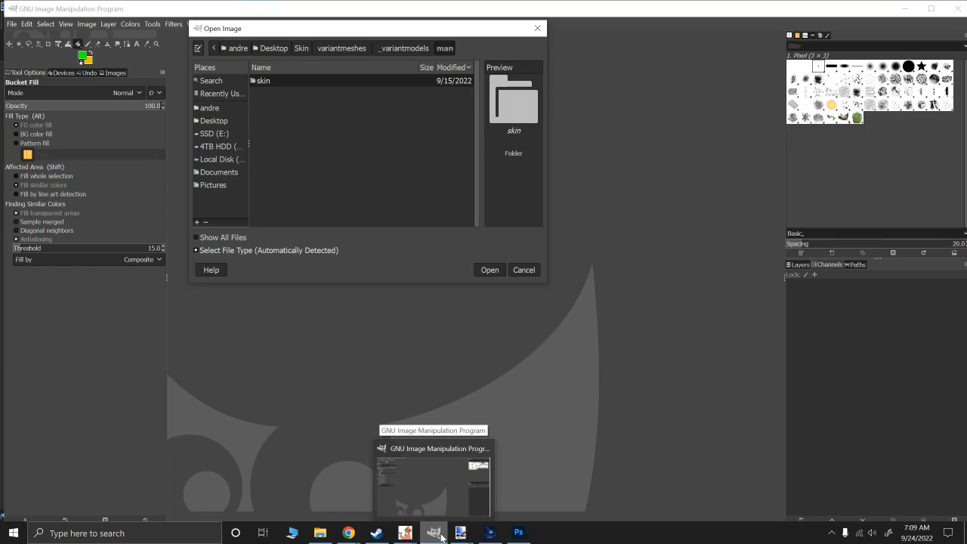
mouse_move(516, 534)
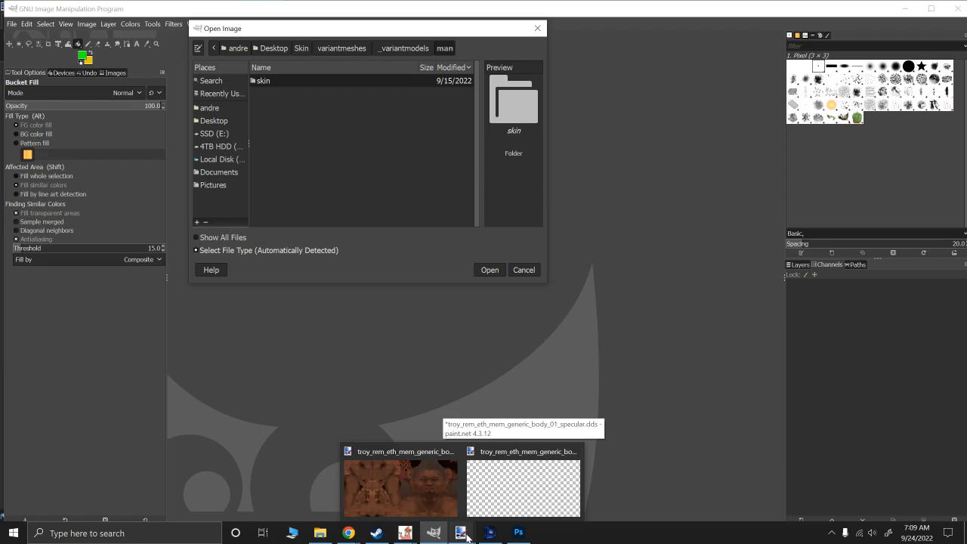
- Open troy_rem_eth_mem_generic_body_01_specular.dds from the tex folder under skin/troy_rem_eth_mem_generic_body_01
double_click(266, 81)
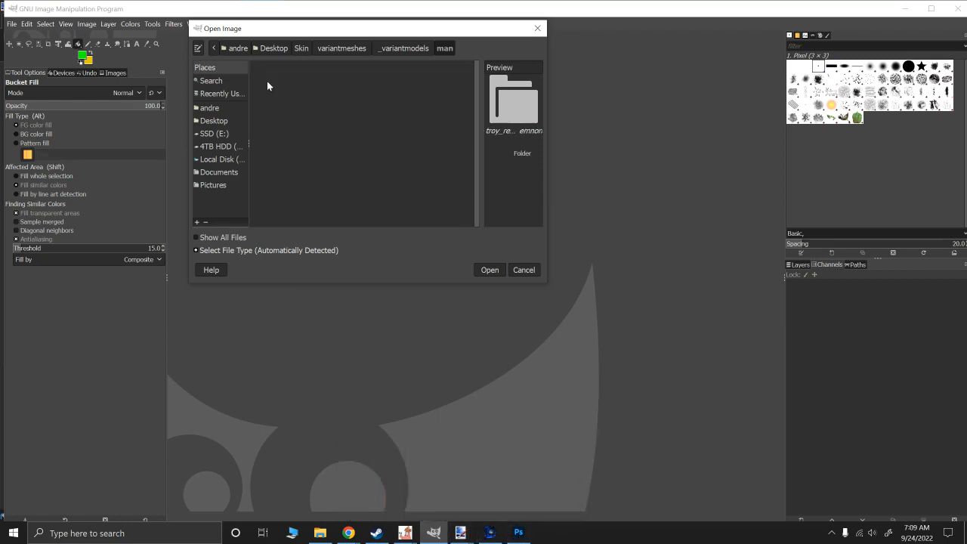
double_click(285, 145)
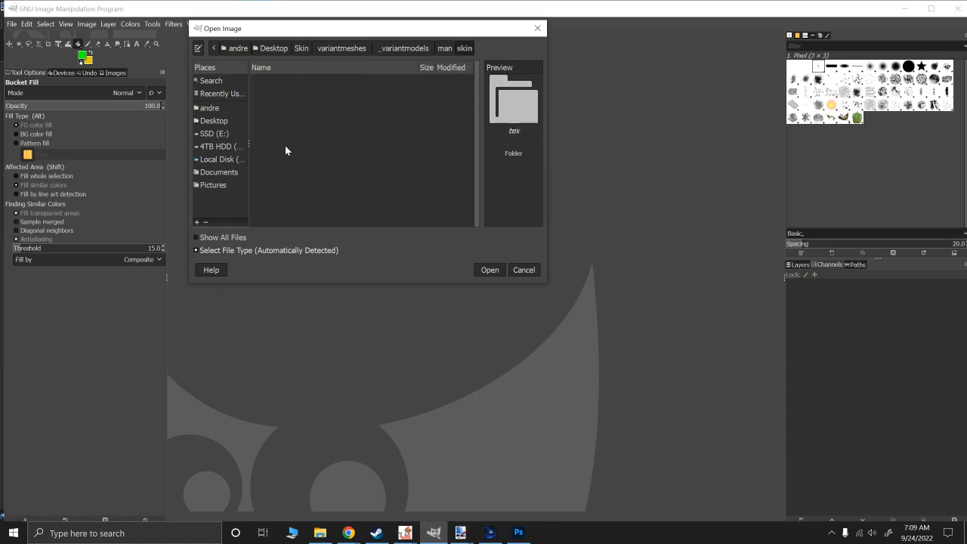
double_click(257, 81)
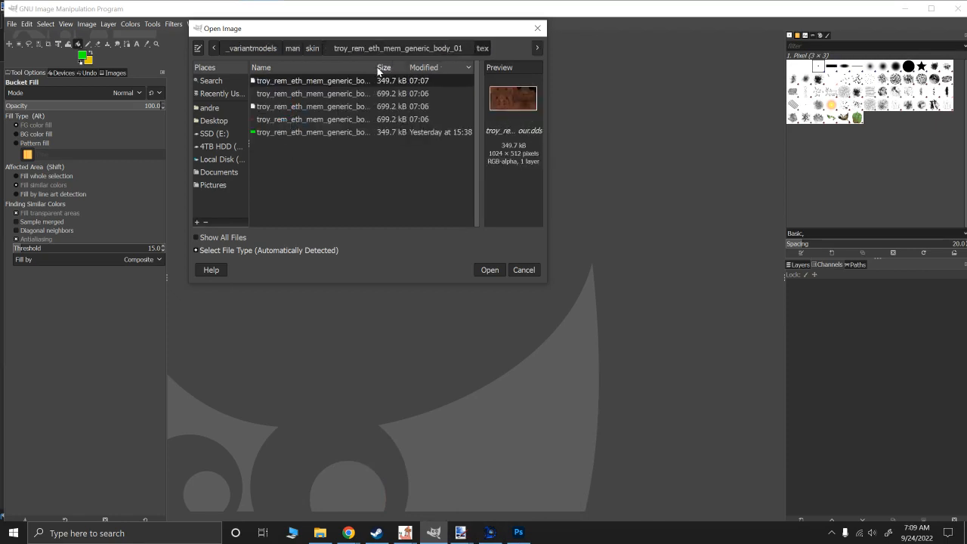
drag(375, 68, 474, 68)
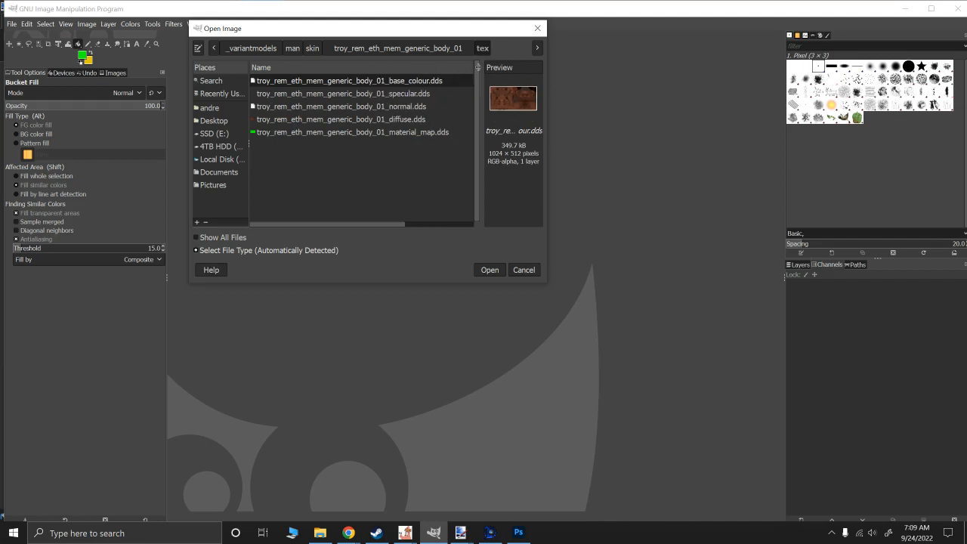
double_click(383, 93)
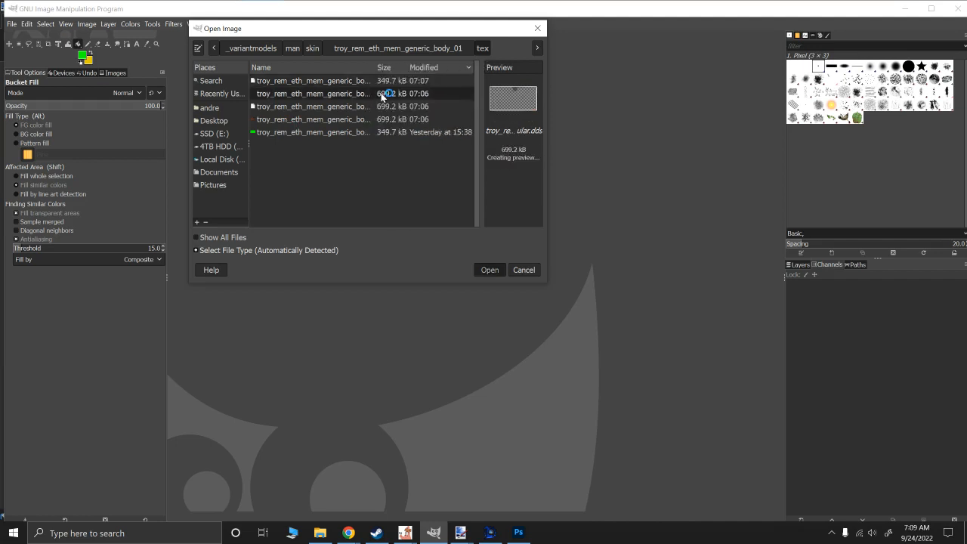
click(286, 146)
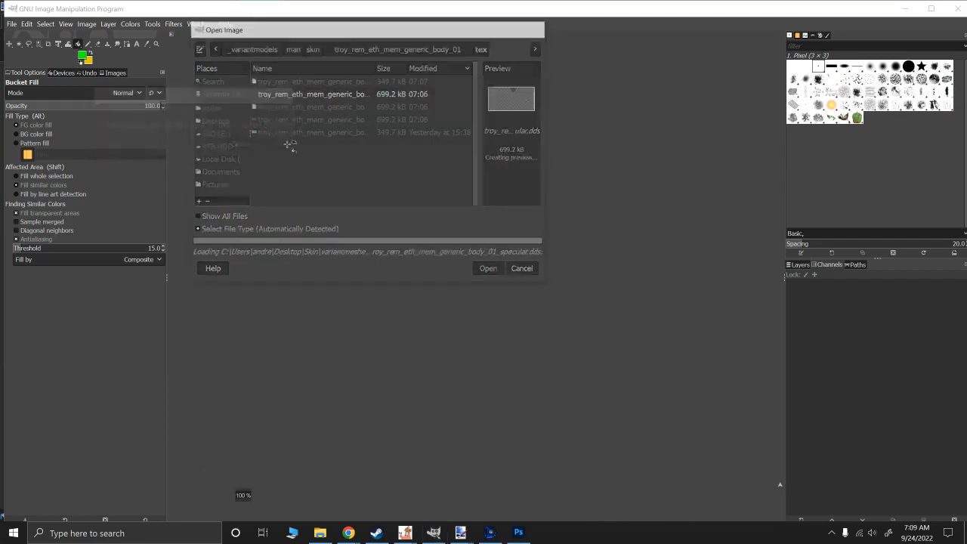
- Clear the specular image's main surface and bucket-fill the whole canvas with green 00ff00
click(9, 45)
key(Delete)
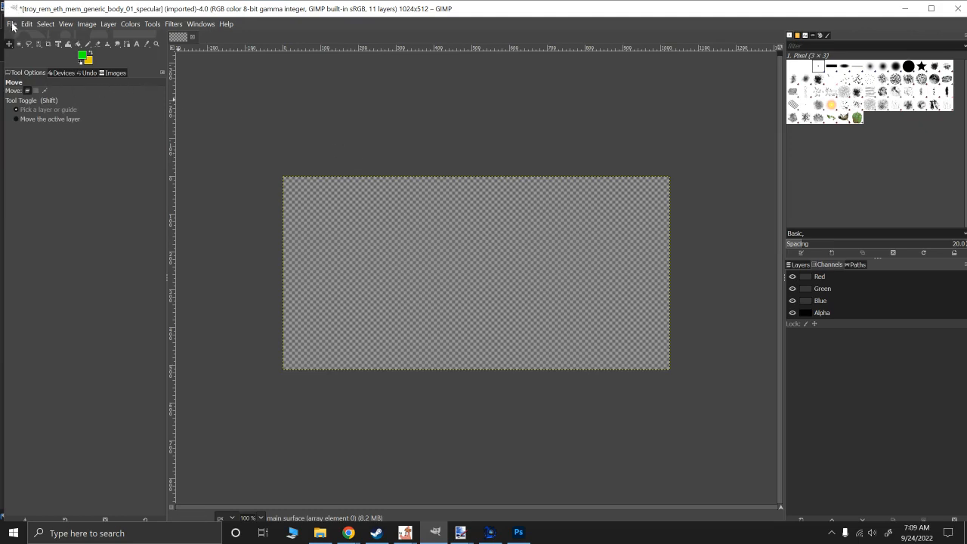
click(81, 59)
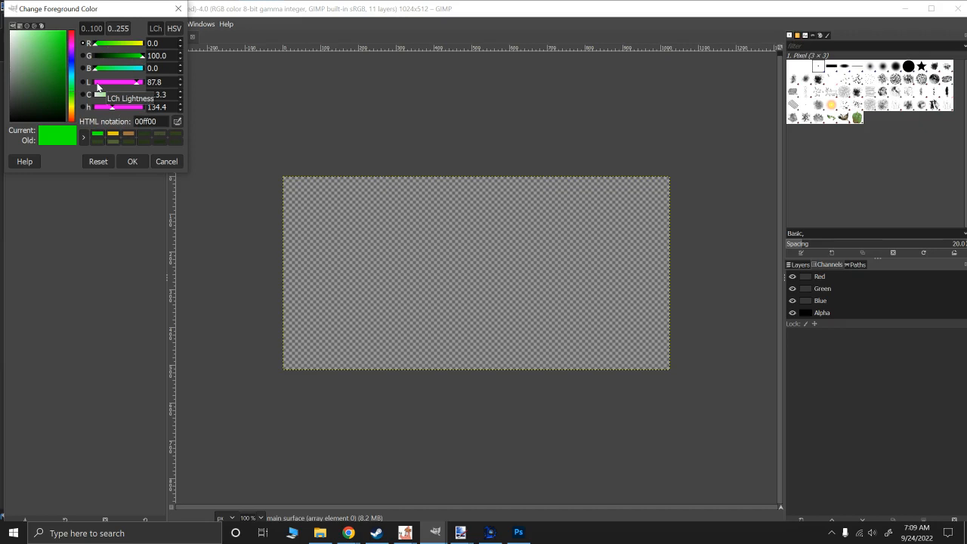
click(135, 162)
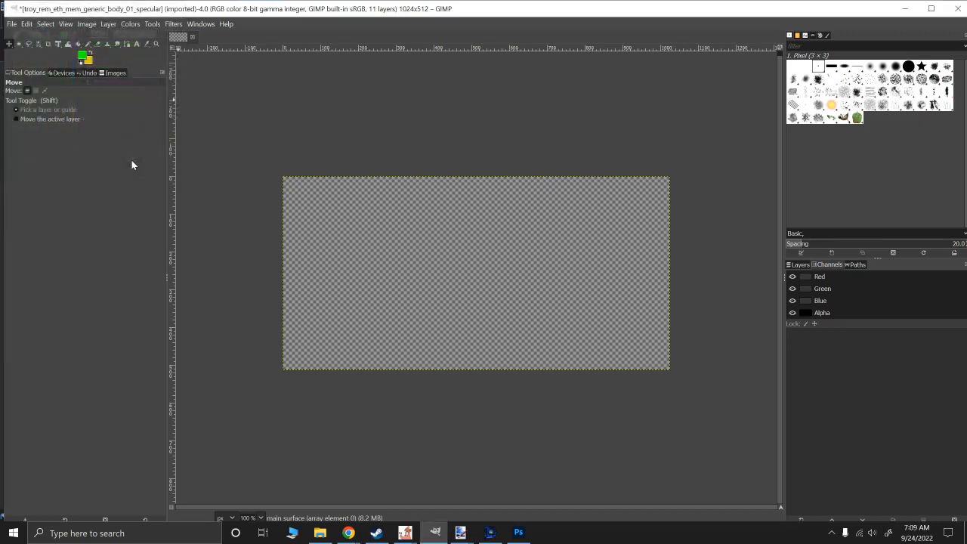
click(79, 44)
click(388, 231)
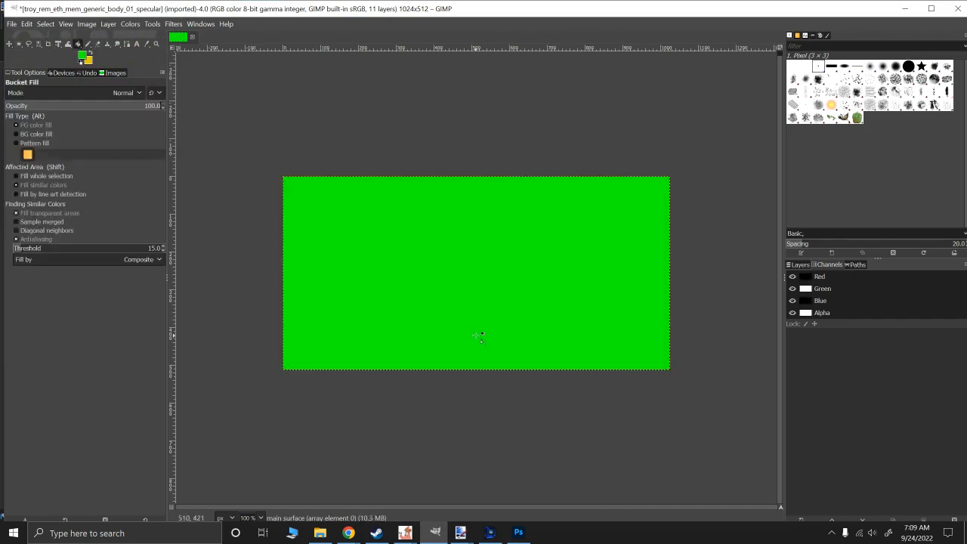
- Start saving the green-filled specular image to a file
click(11, 24)
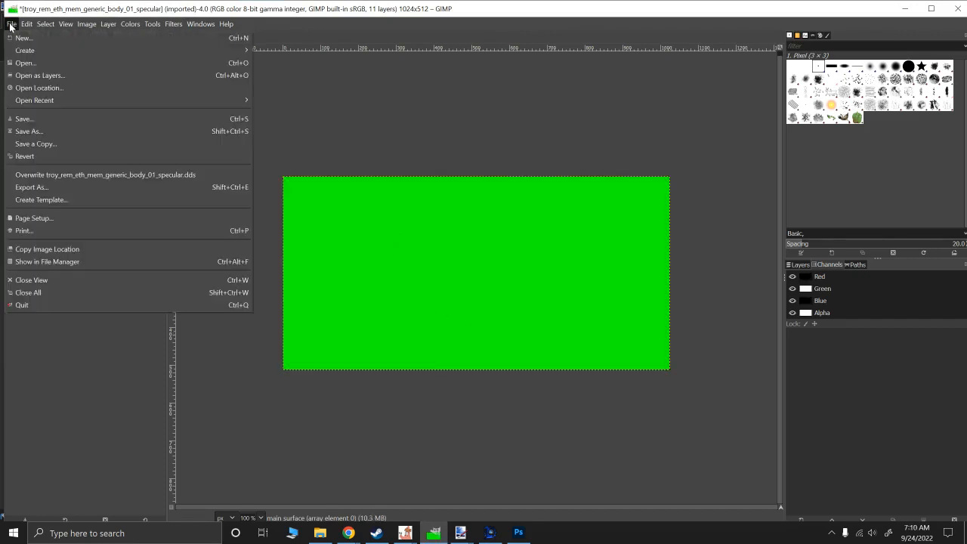
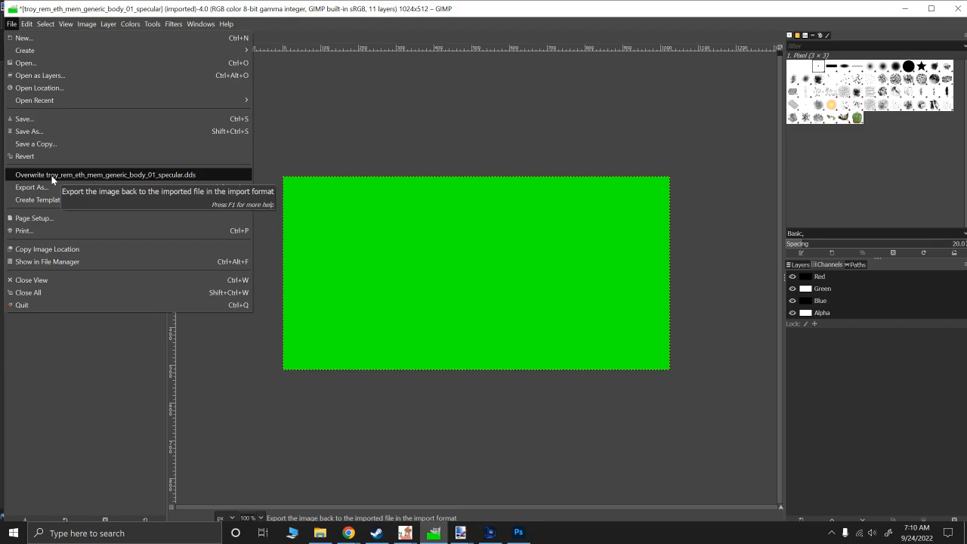
- Overwrite troy_rem_eth_mem_generic_body_01_specular.dds with the green-filled image and switch to the specular image in paint.net
click(52, 177)
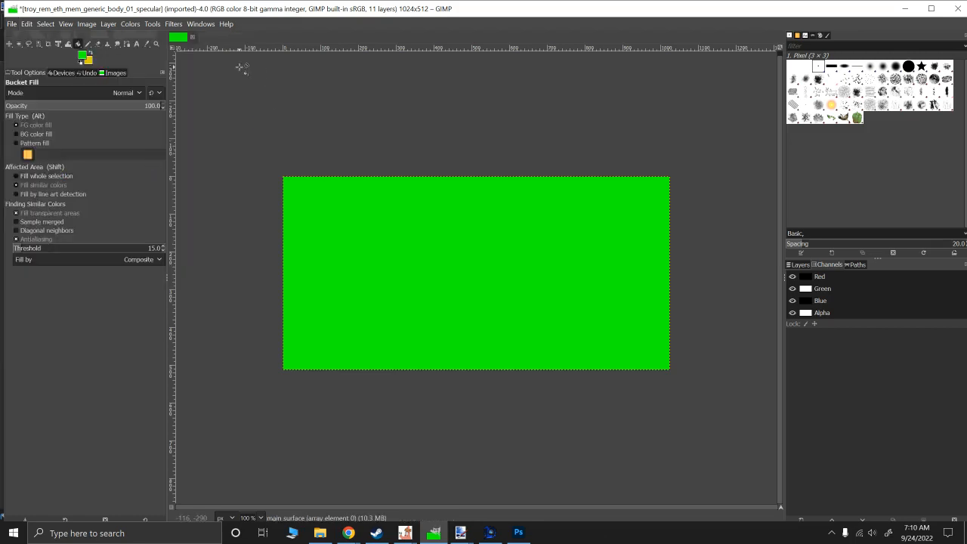
click(460, 532)
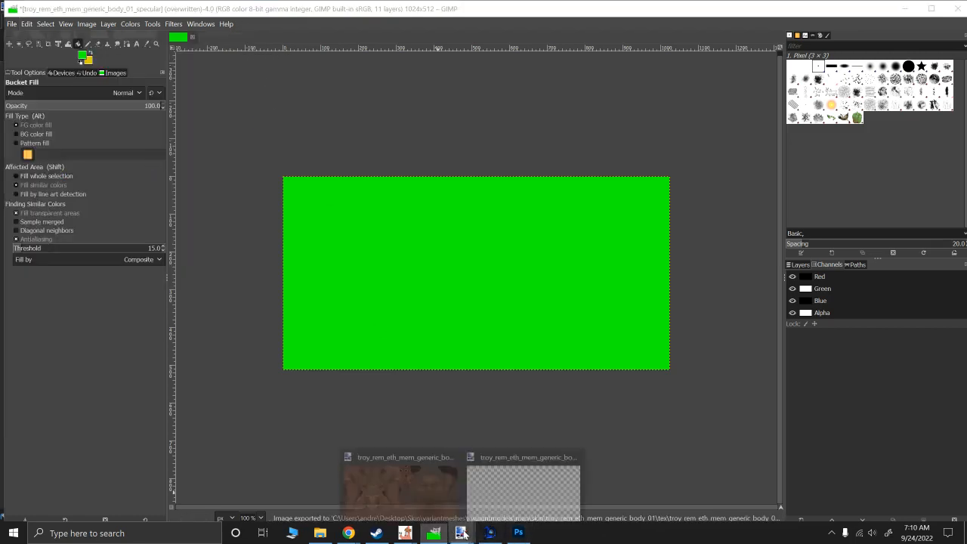
click(506, 497)
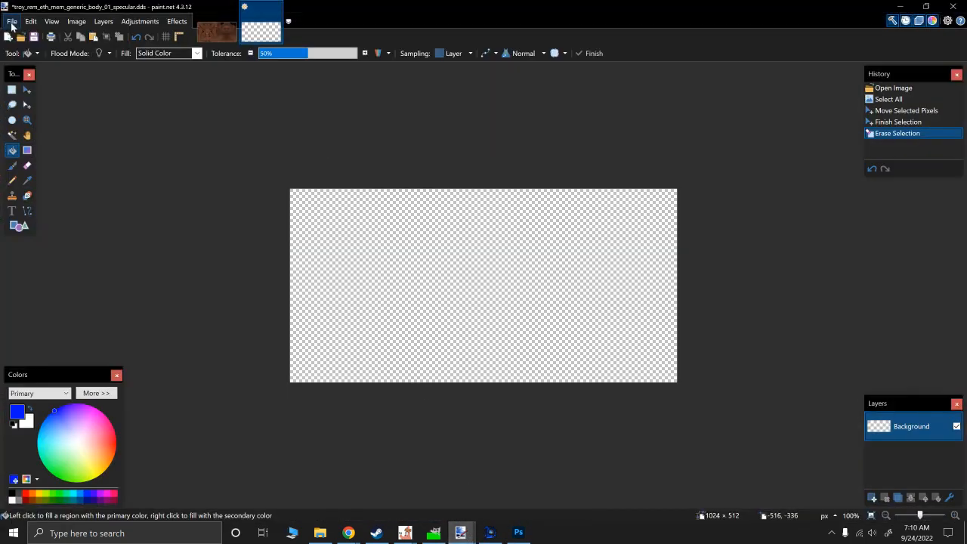
- Open the overwritten troy_rem_eth_mem_generic_body_01_specular.dds and close the old erased copy without saving its changes
click(10, 22)
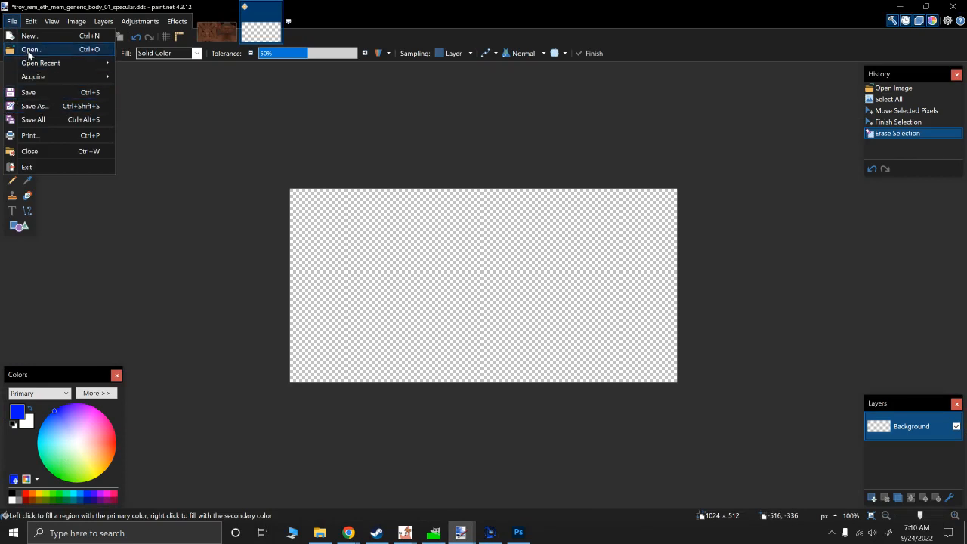
mouse_move(38, 64)
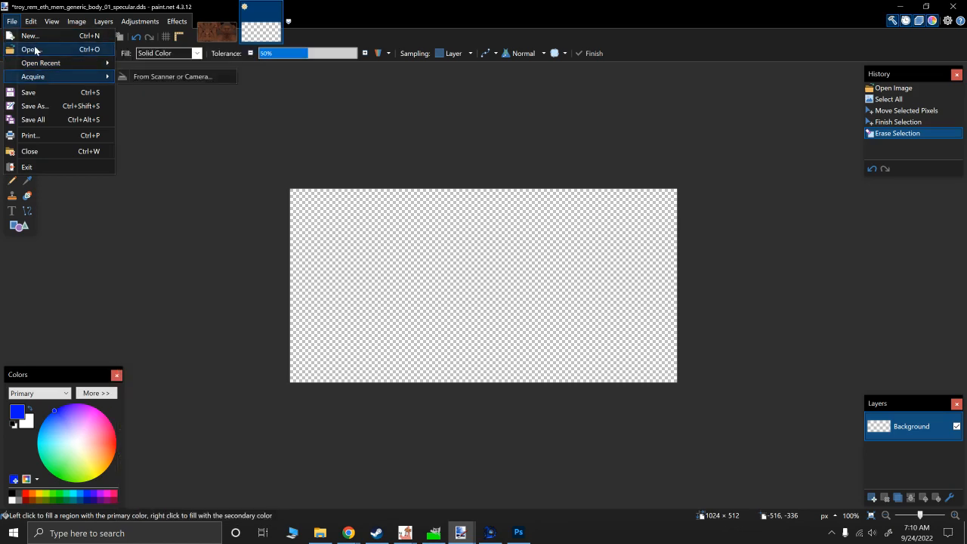
click(369, 164)
key(ctrl+o)
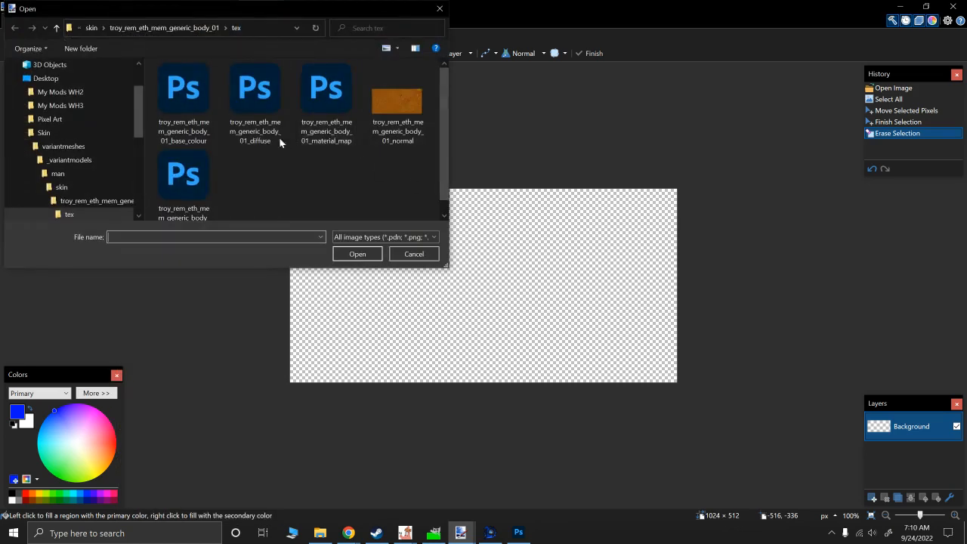
double_click(191, 173)
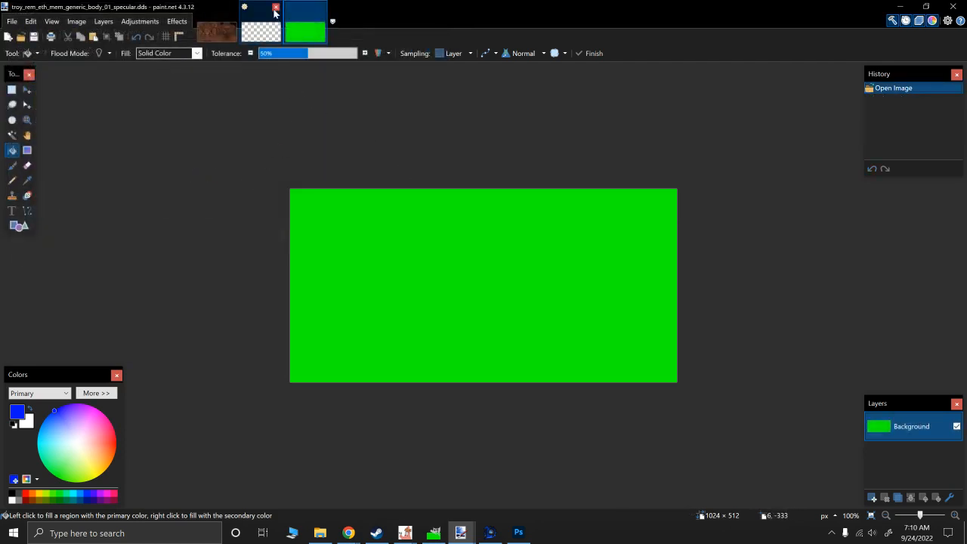
click(423, 331)
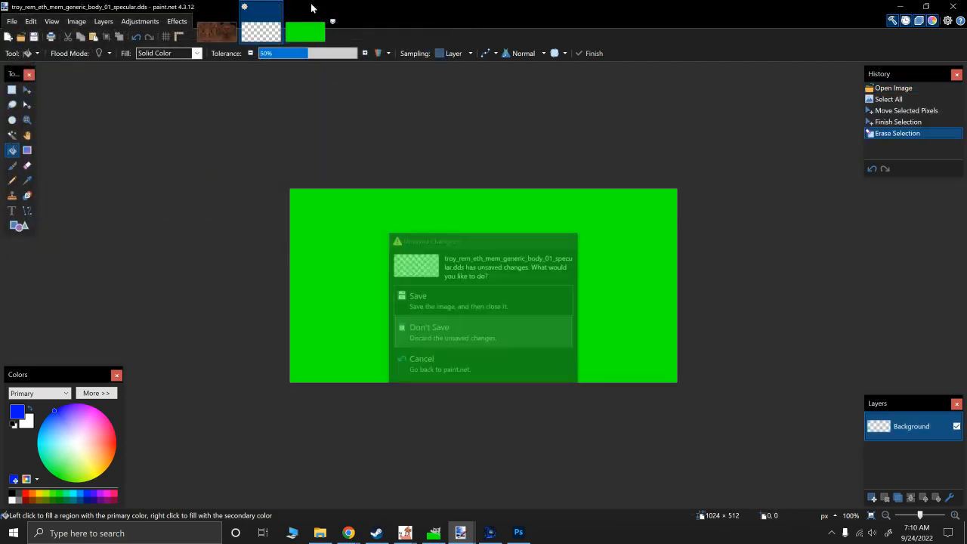
click(12, 21)
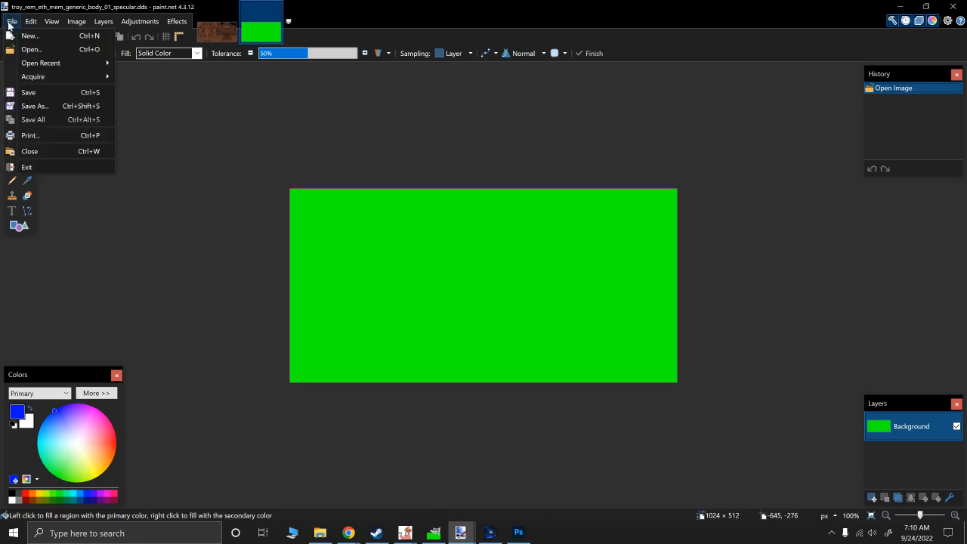
click(38, 109)
click(337, 253)
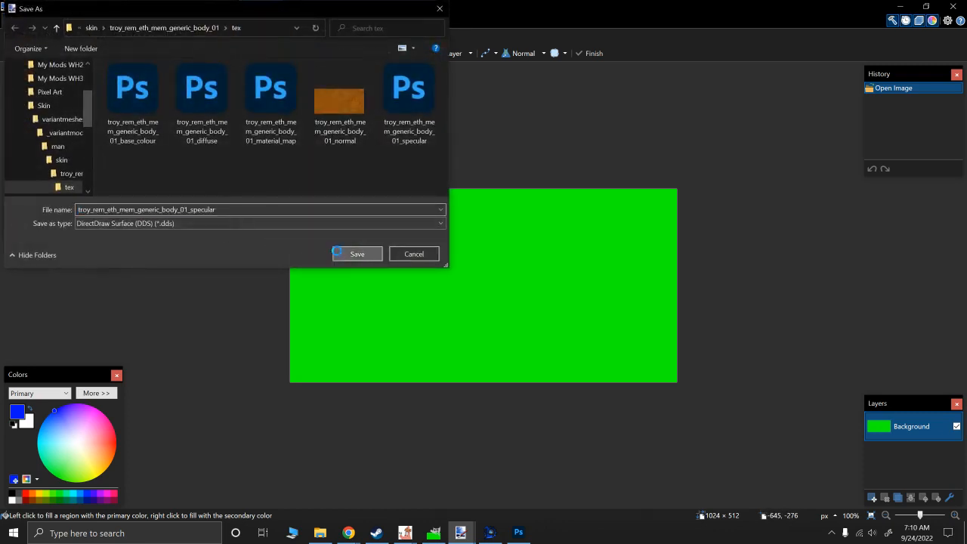
click(527, 269)
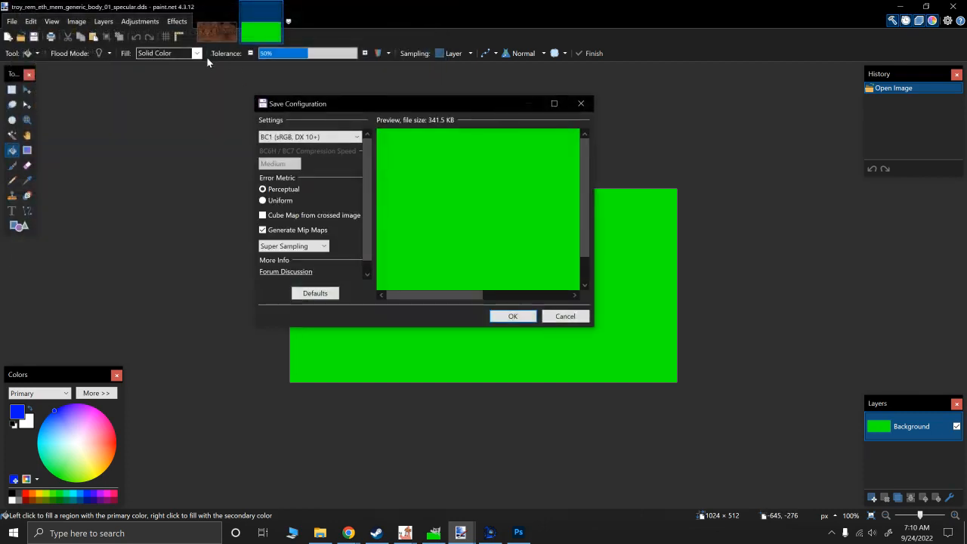
click(565, 316)
- Start saving the green image as a separate DDS file named troy_rem_eth_mem_generic_body_01_material_map in the tex folder
click(12, 21)
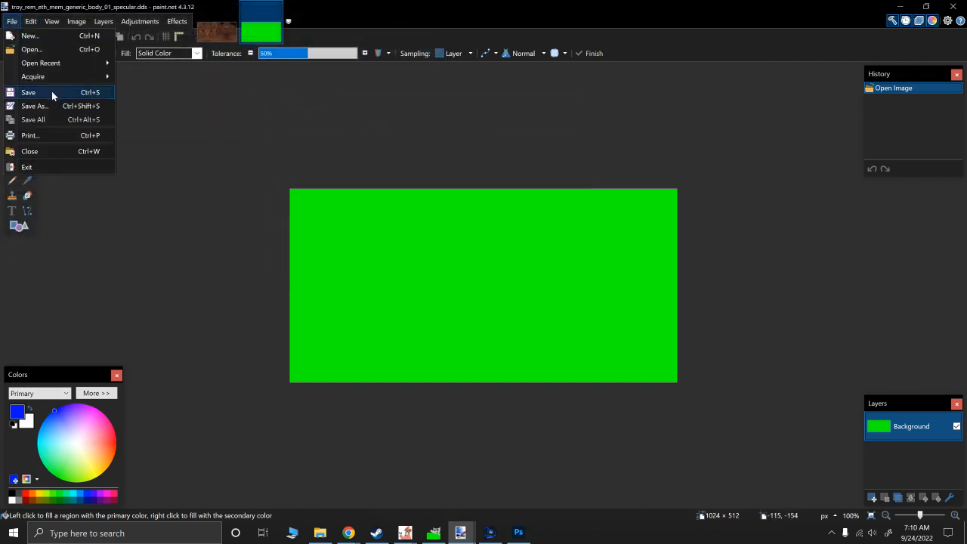
click(44, 106)
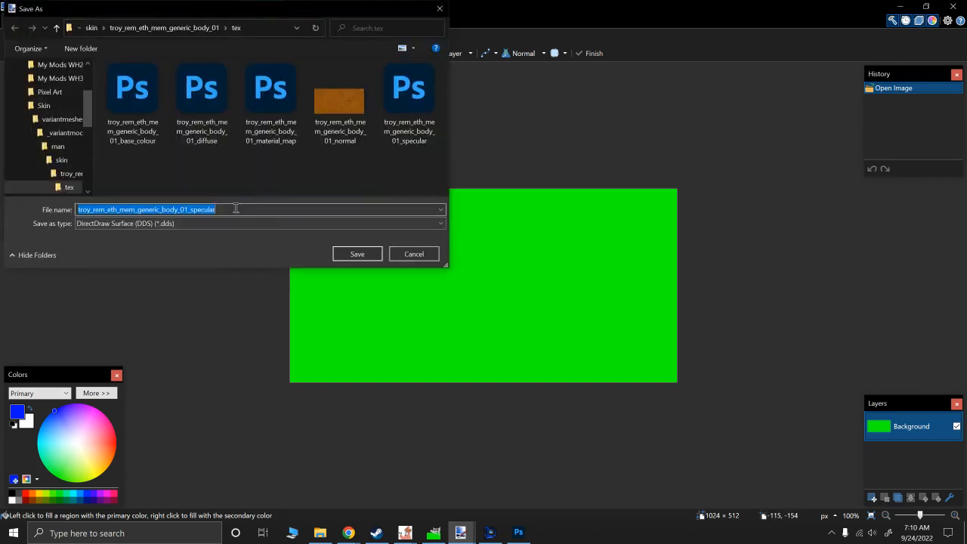
click(236, 209)
key(BackSpace)
key(BackSpace)
key(BackSpace)
key(BackSpace)
key(BackSpace)
key(BackSpace)
key(BackSpace)
key(BackSpace)
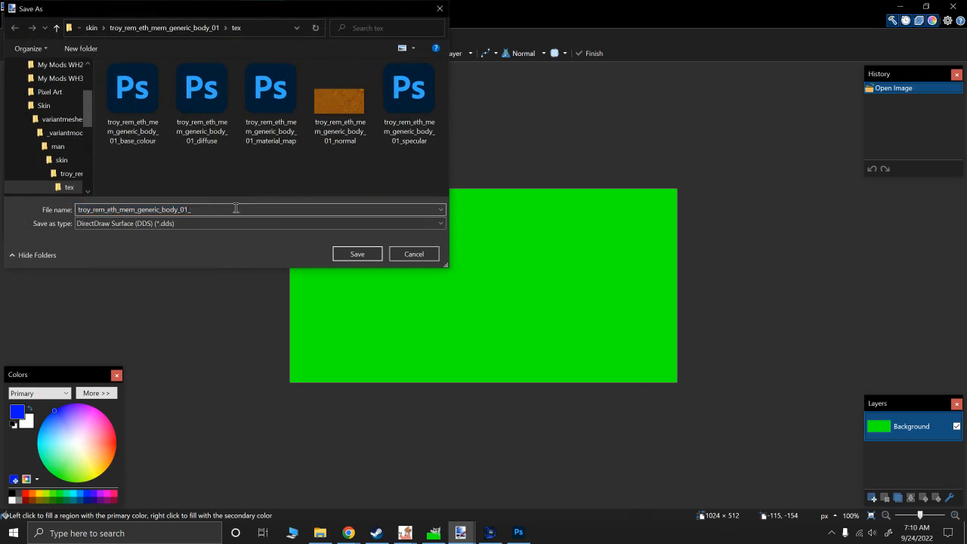
text(mater)
key(Down)
key(Return)
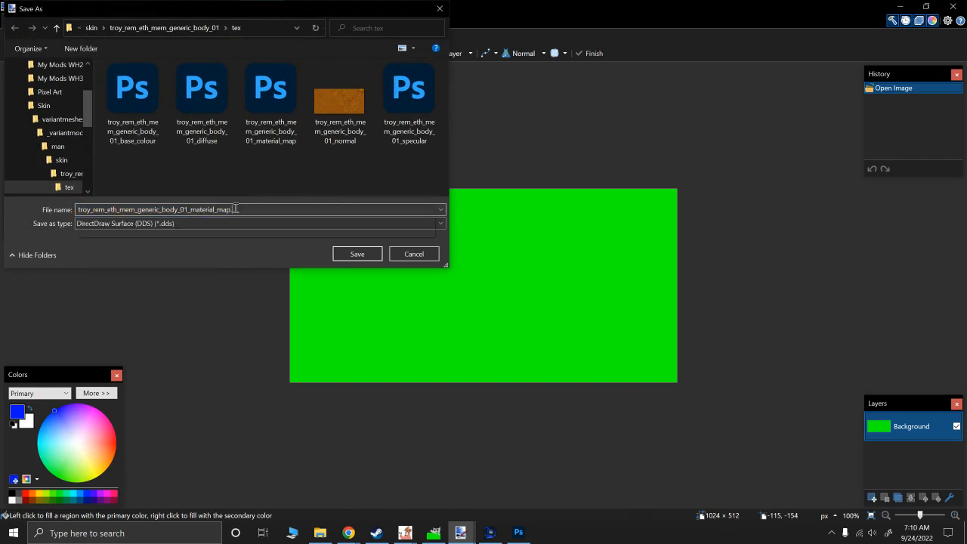
- Replace the existing material map file, saving with BC1 (sRGB, DX 10+), Perceptual error metric and Super Sampling mip maps
key(Return)
key(Left)
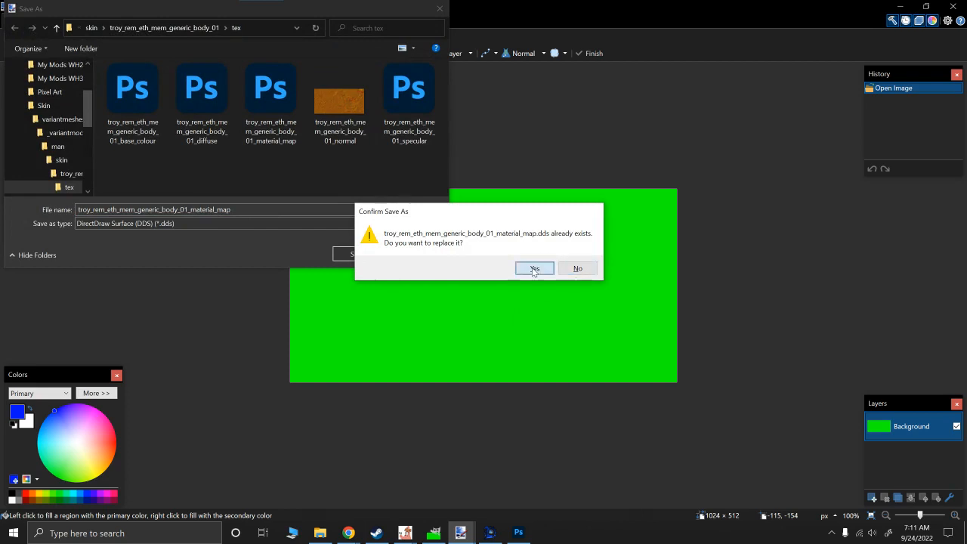
key(Return)
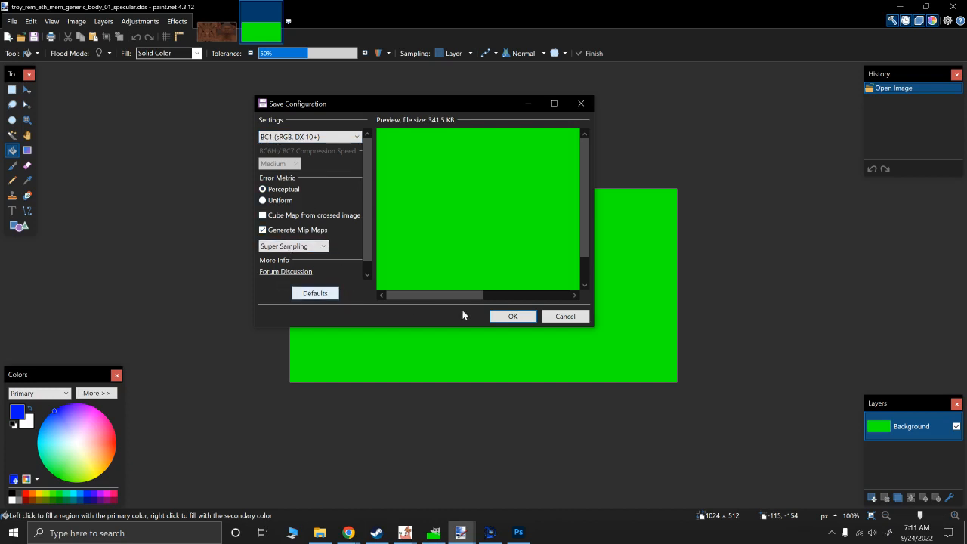
click(511, 315)
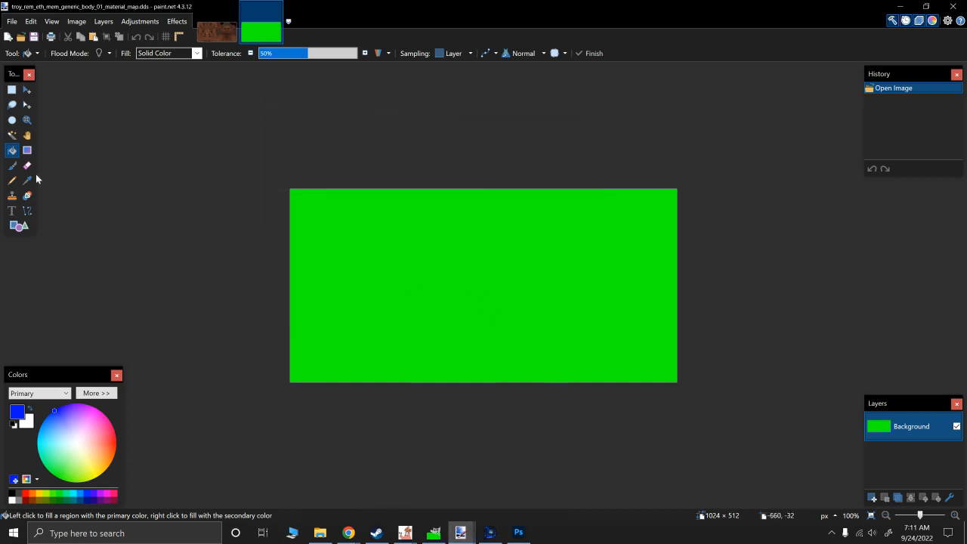
click(216, 33)
click(266, 34)
click(216, 33)
click(261, 33)
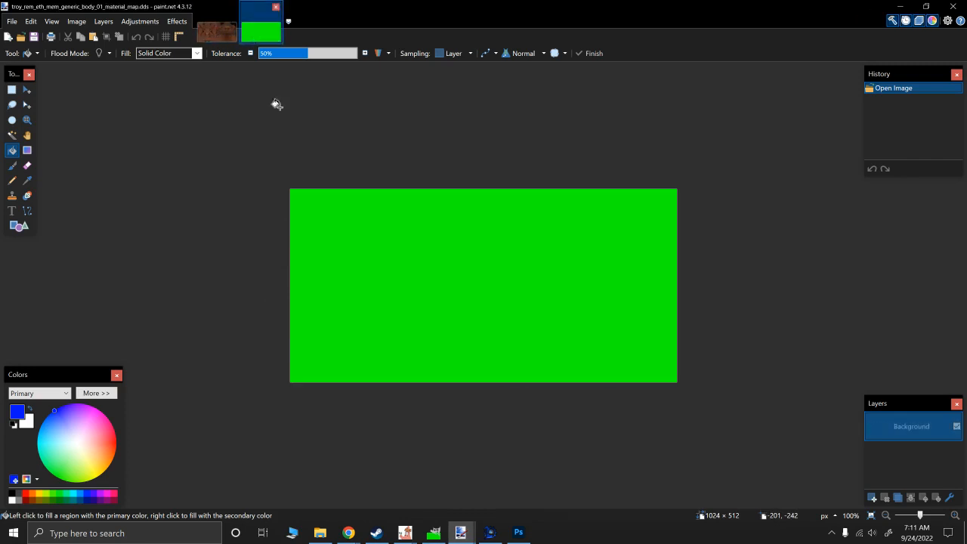
- Switch to Rusted PackFile Manager and start adding files to the tex folder of troy_rem_eth_mem_generic_body_01
click(518, 532)
click(489, 532)
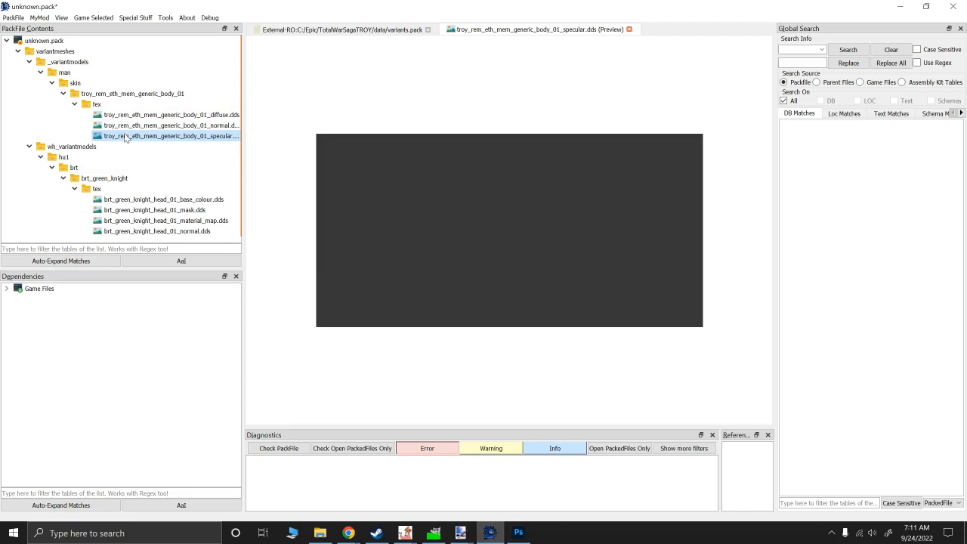
right_click(99, 104)
mouse_move(121, 109)
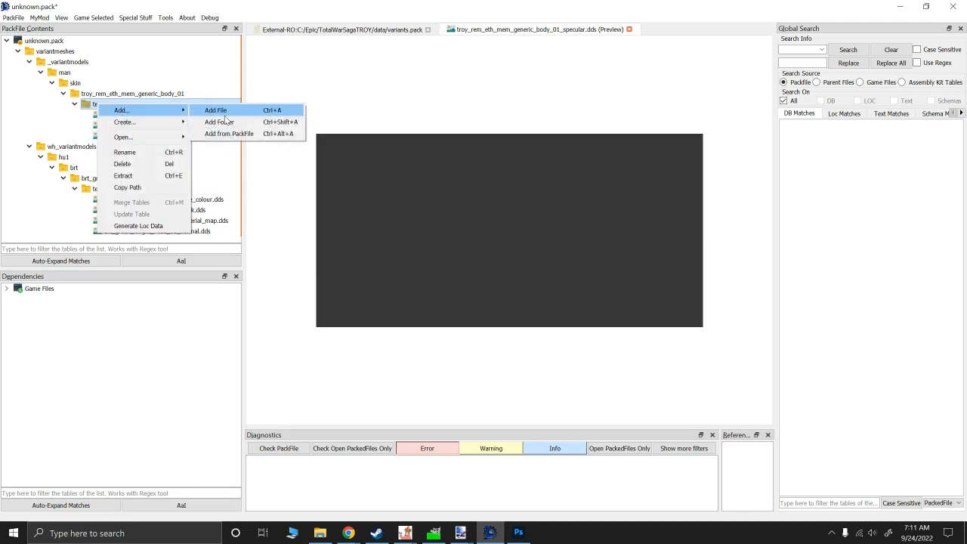
click(219, 113)
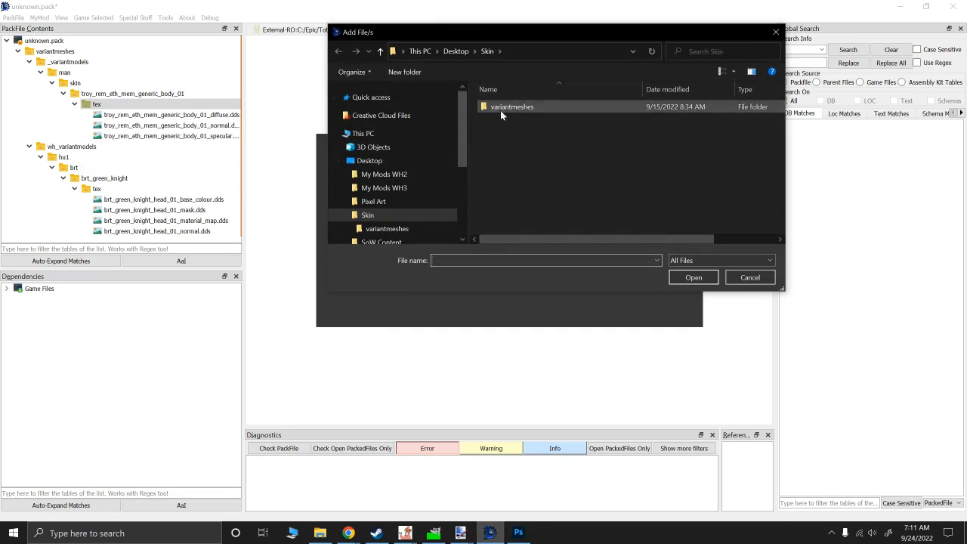
- Add the body_01 base_colour and material_map textures from Skin/variantmeshes/_variantmodels/man/skin/troy_rem_eth_mem_generic_body_01/tex
double_click(500, 110)
double_click(492, 109)
double_click(492, 108)
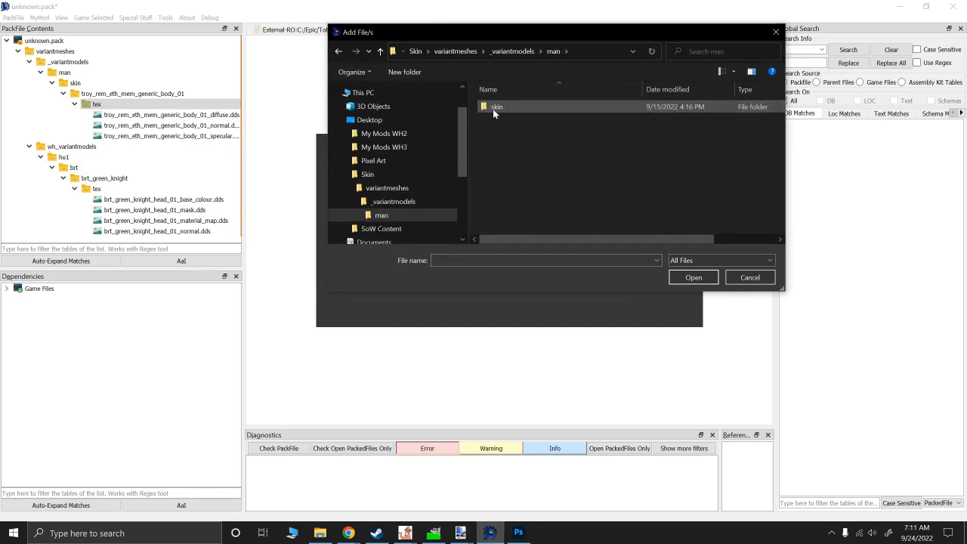
double_click(492, 109)
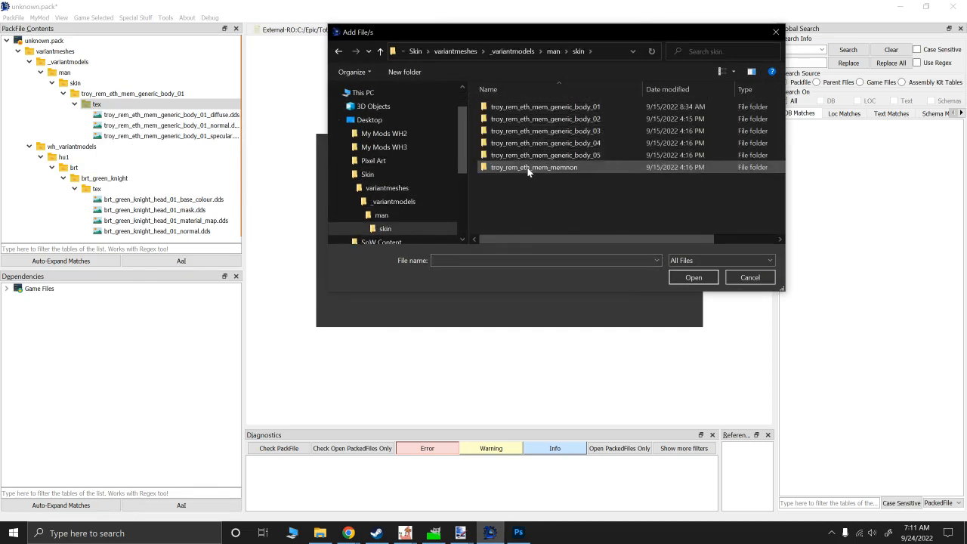
double_click(529, 104)
double_click(521, 106)
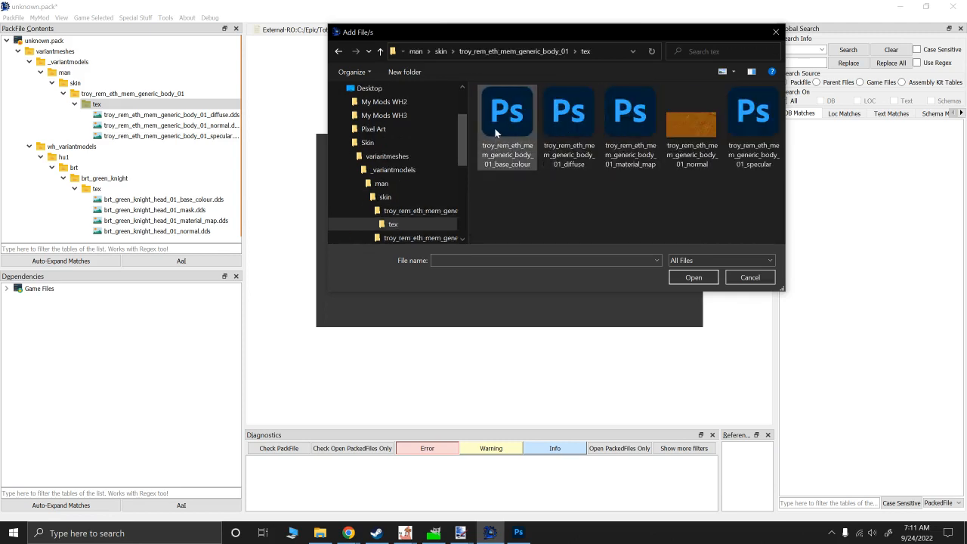
click(496, 133)
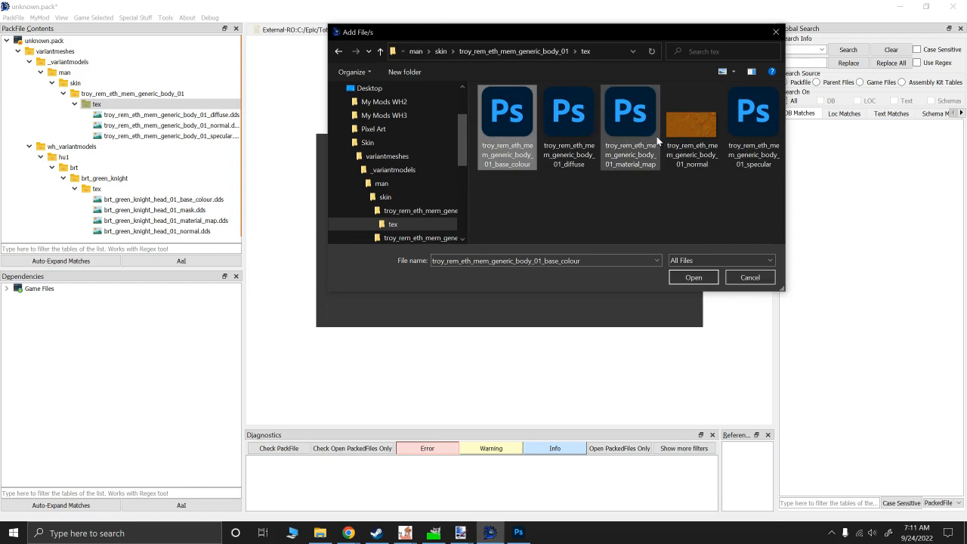
shift+click(635, 132)
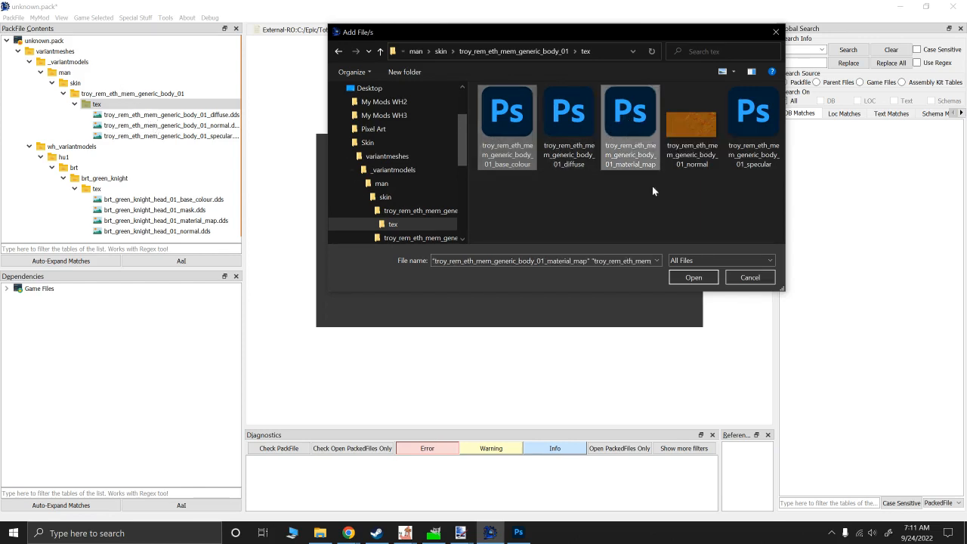
click(693, 277)
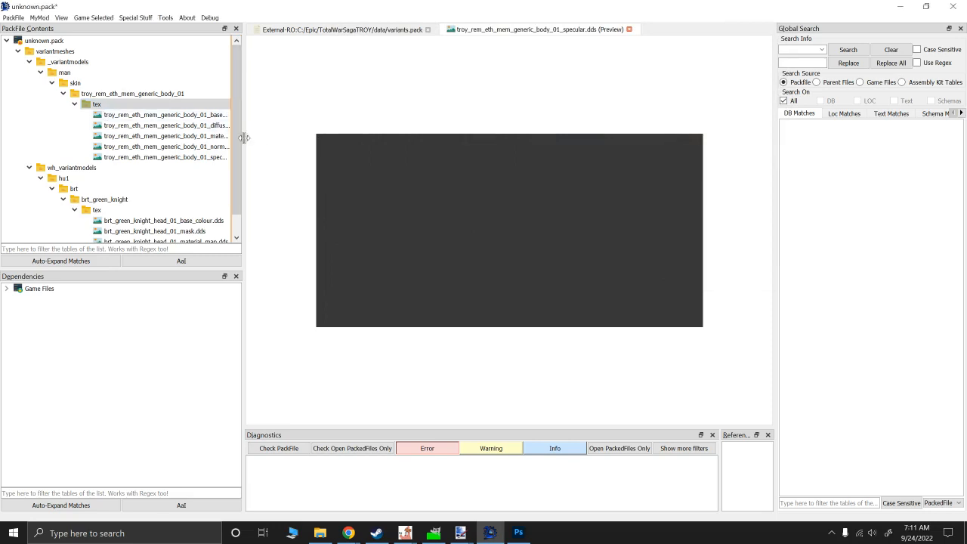
- Widen the pack contents list and delete the body_01 diffuse and specular DDS files from the pack
drag(244, 137, 349, 138)
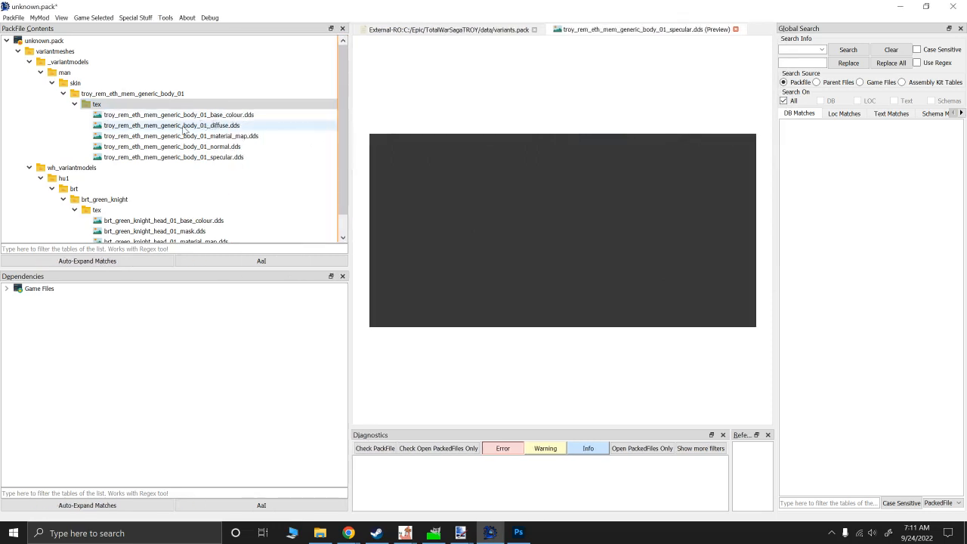
right_click(183, 127)
click(237, 185)
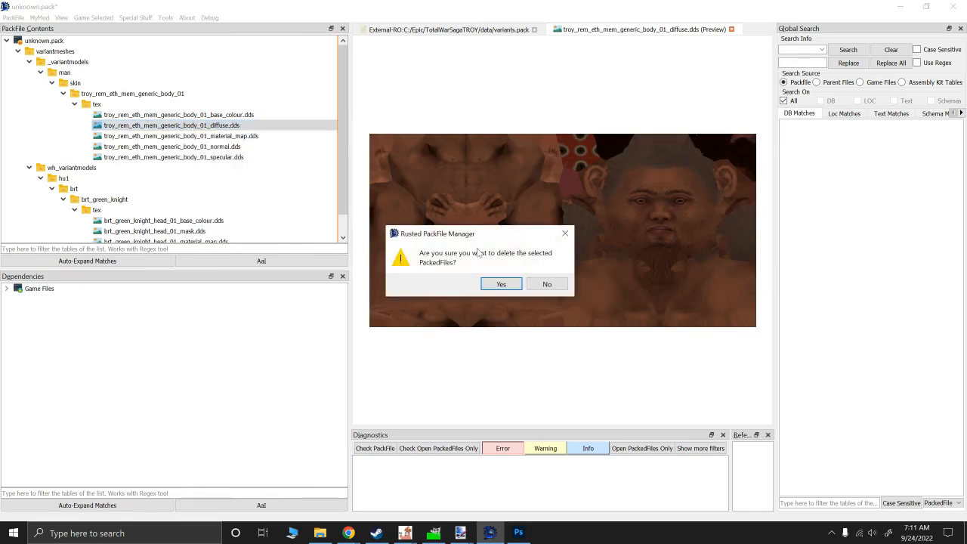
click(500, 283)
click(181, 146)
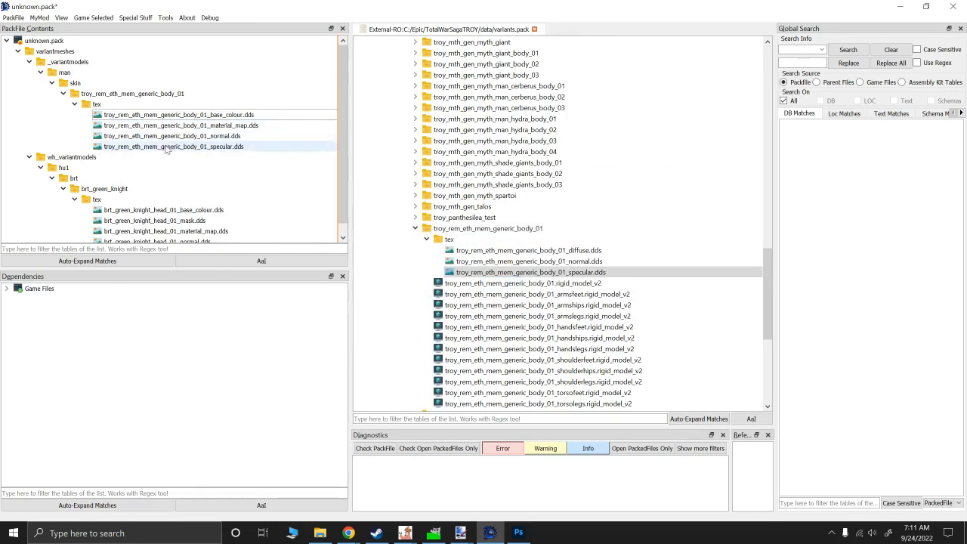
right_click(178, 146)
click(192, 205)
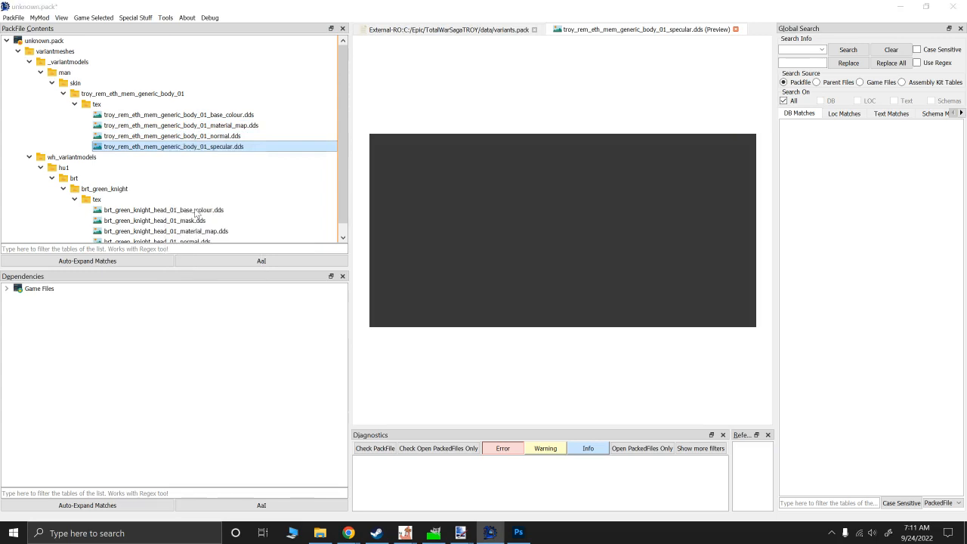
click(500, 285)
- Preview the remaining body_01 base colour, material map and normal textures in the pack
click(201, 116)
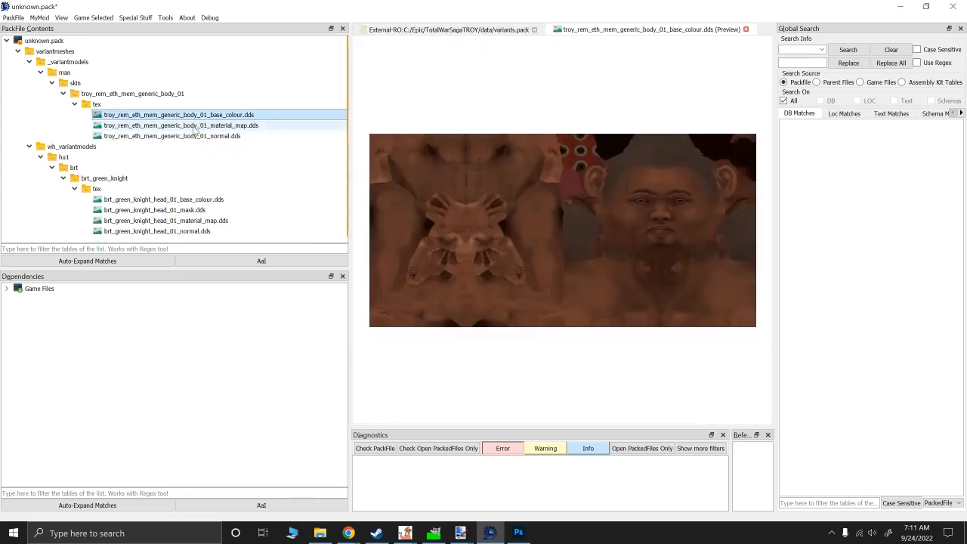
click(195, 125)
click(179, 136)
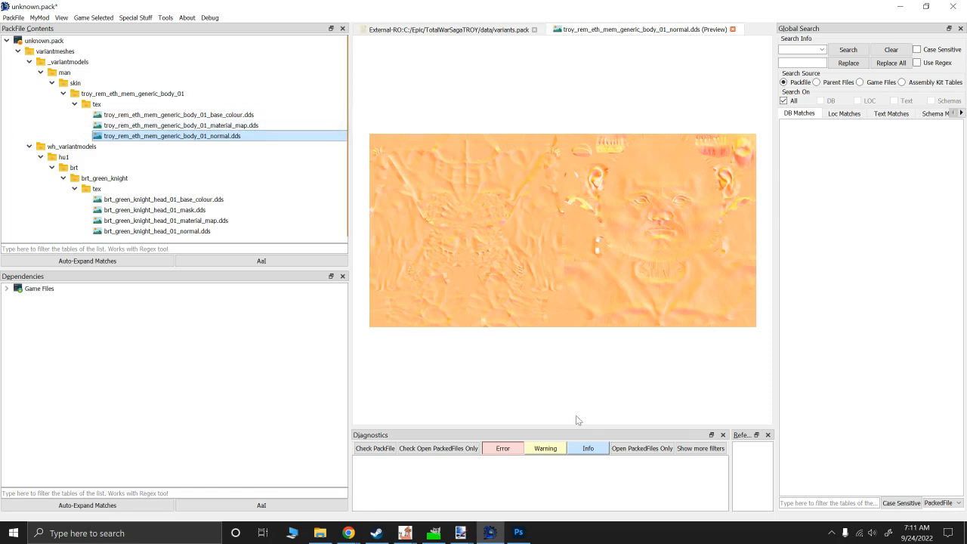
- Save the pack as Andy.pack in the Total War WARHAMMER III data folder, overwriting the existing file
click(14, 17)
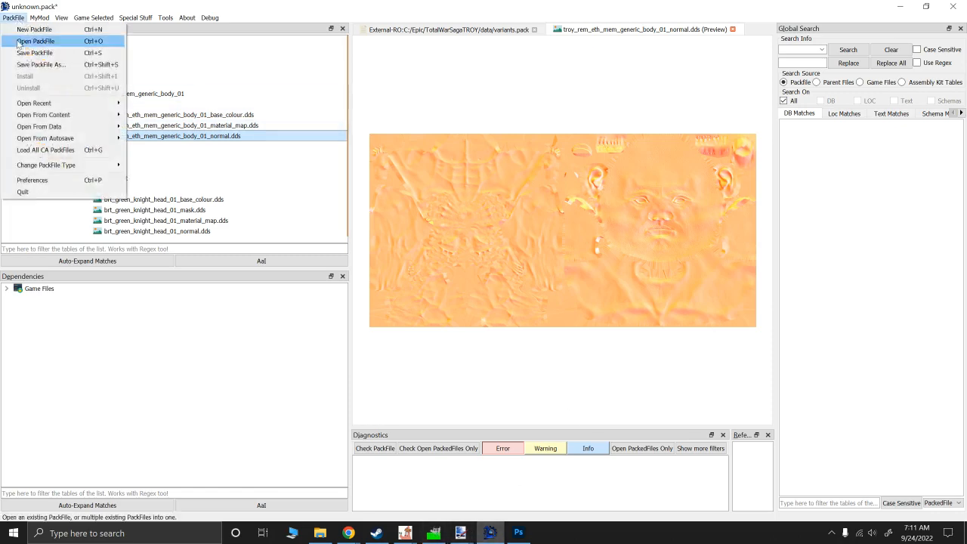
click(23, 67)
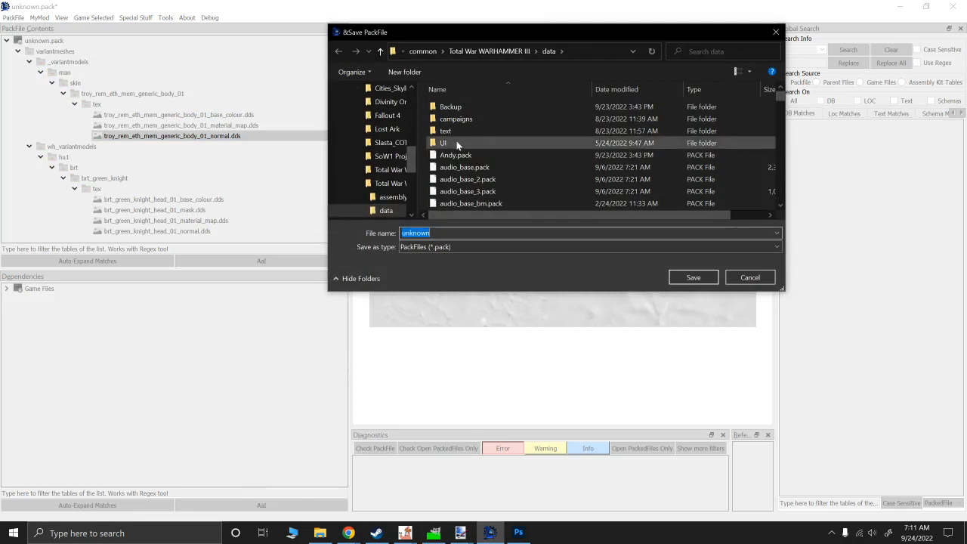
click(455, 155)
click(693, 276)
click(510, 269)
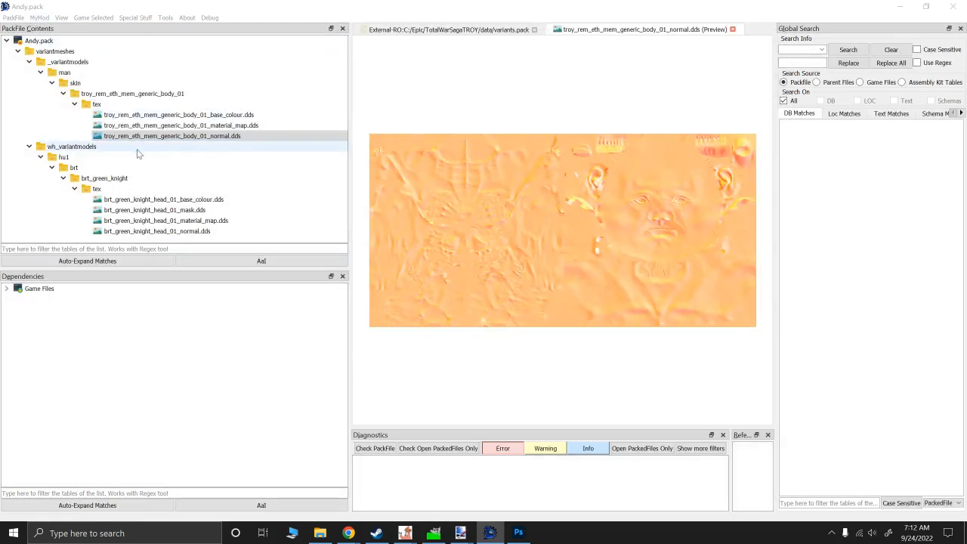
- Delete the wh_variantmodels folder from Andy.pack
click(68, 148)
right_click(68, 148)
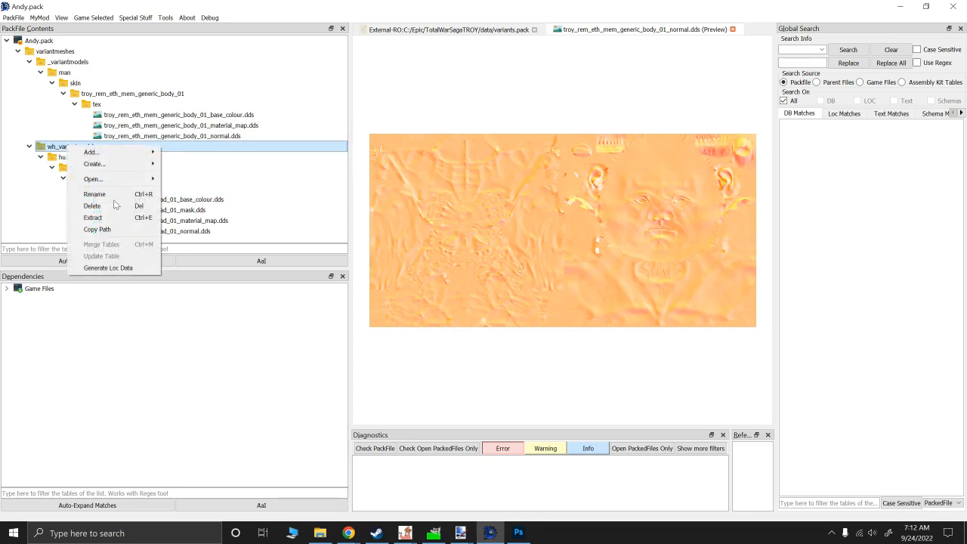
click(95, 208)
click(487, 284)
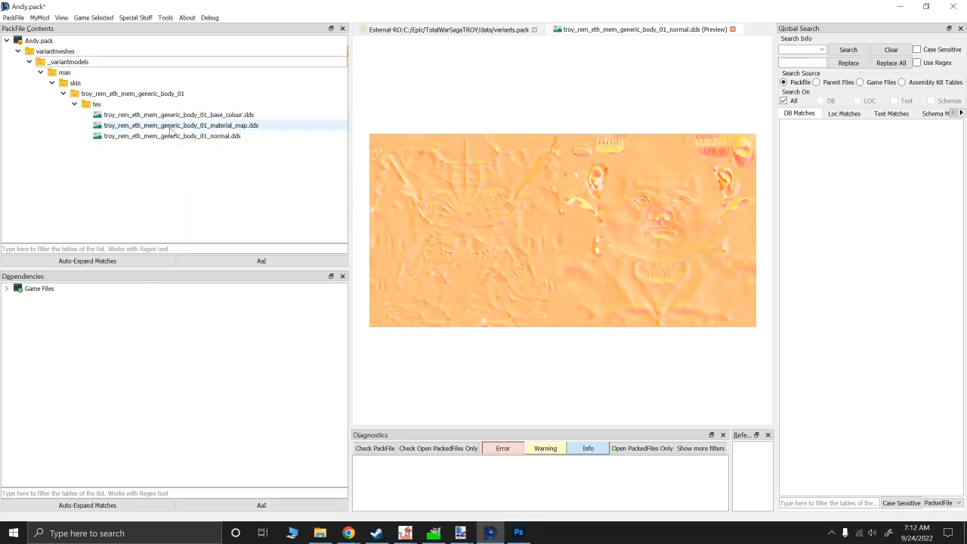
- Check the body_01 material map, normal and base colour textures in Andy.pack
click(143, 126)
click(144, 136)
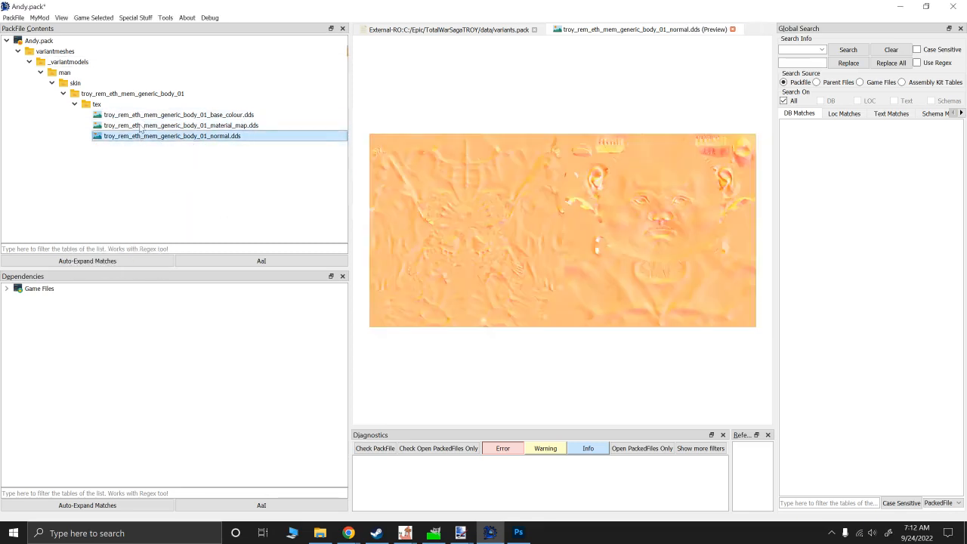
click(144, 115)
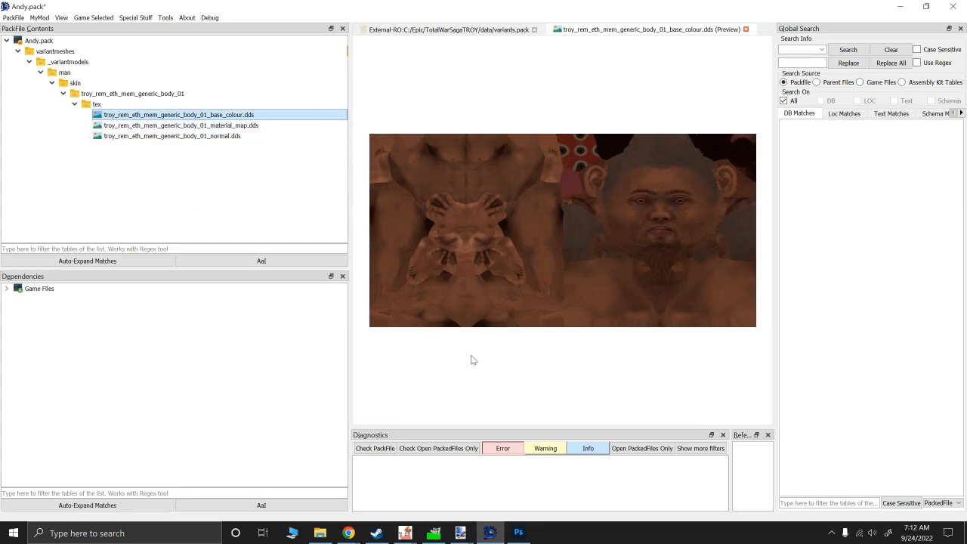
- Switch to AssetEditor, load Andy.pack from the Total War WARHAMMER III data folder and expand it in the file tree
mouse_move(405, 532)
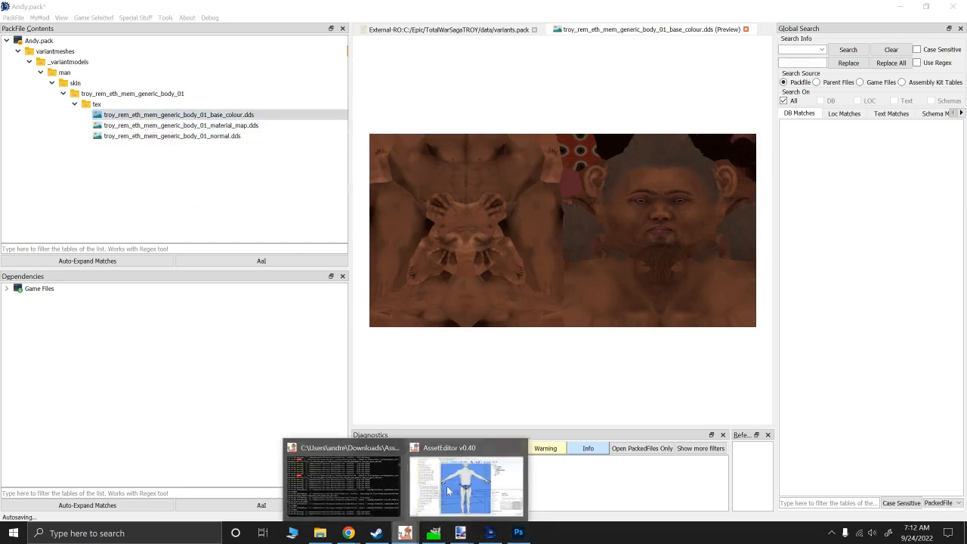
click(485, 481)
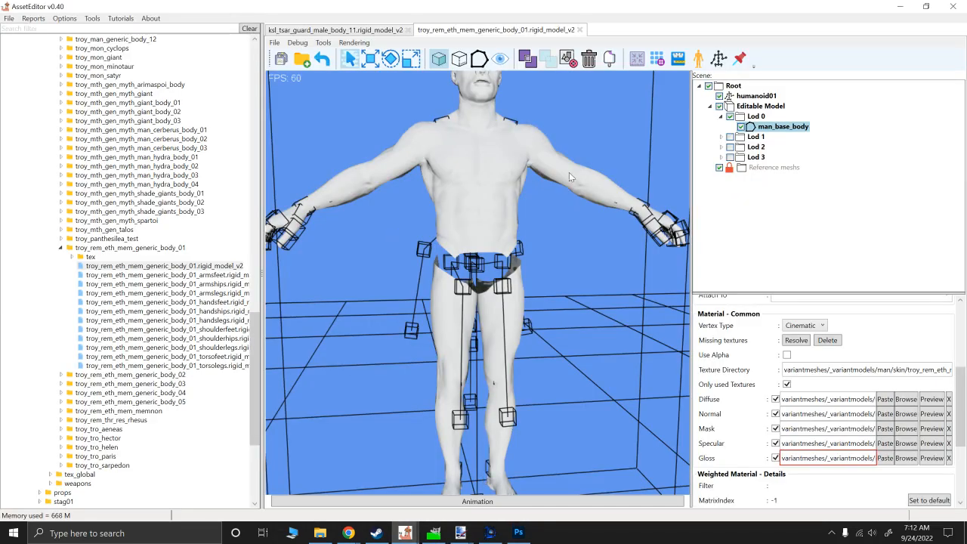
alt+drag(569, 176, 483, 166)
scroll(24, 81, up, 11)
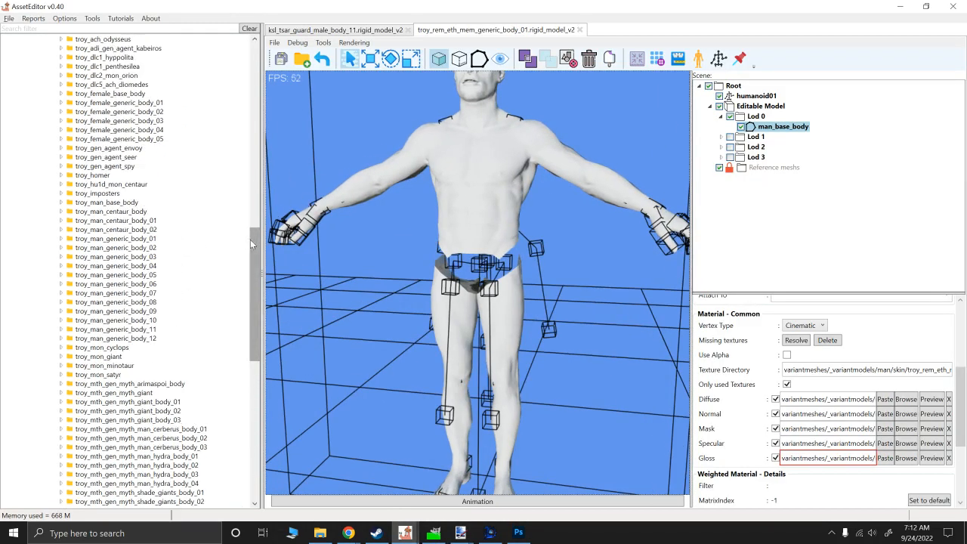
drag(254, 239, 254, 45)
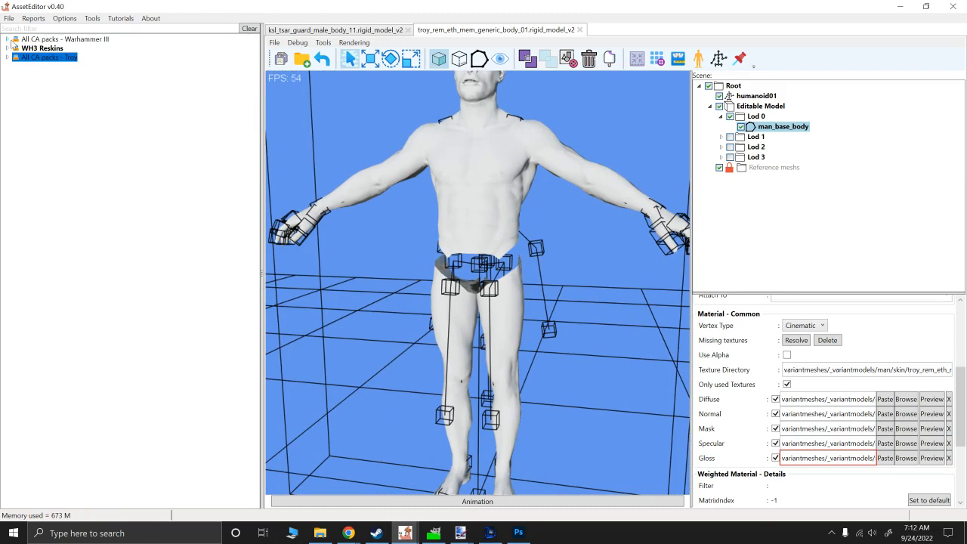
click(8, 18)
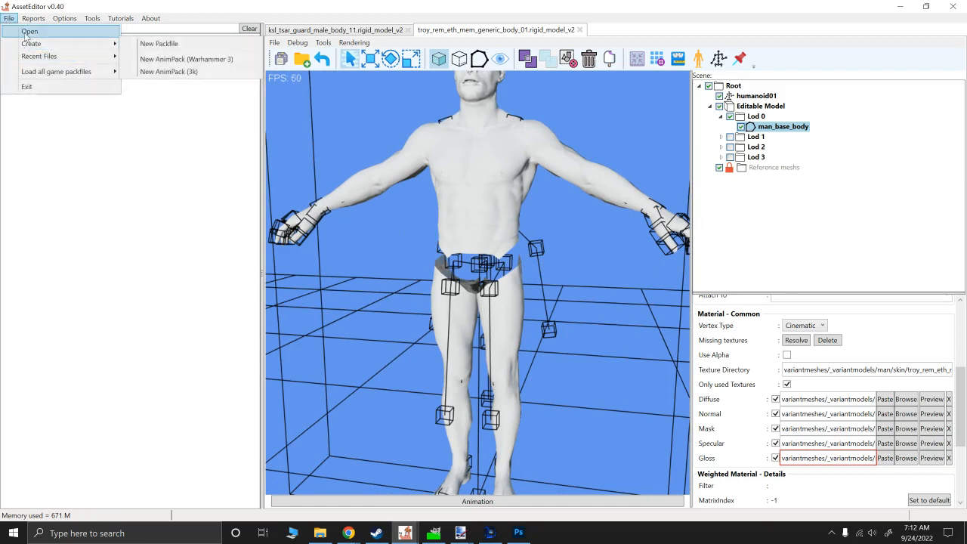
click(31, 32)
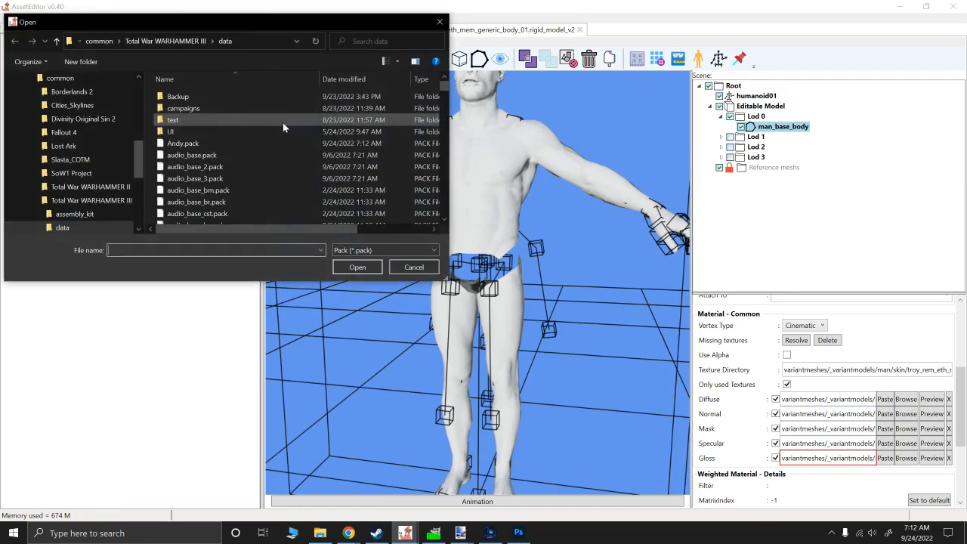
double_click(206, 143)
click(8, 67)
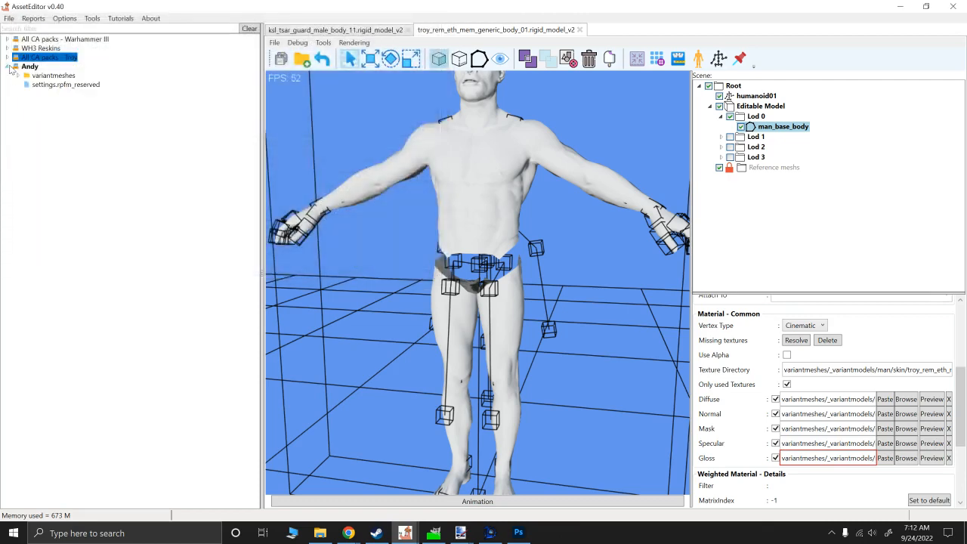
- Clear the Diffuse, Mask, Specular and Gloss texture paths of the man_base_body mesh
alt+drag(470, 119, 478, 224)
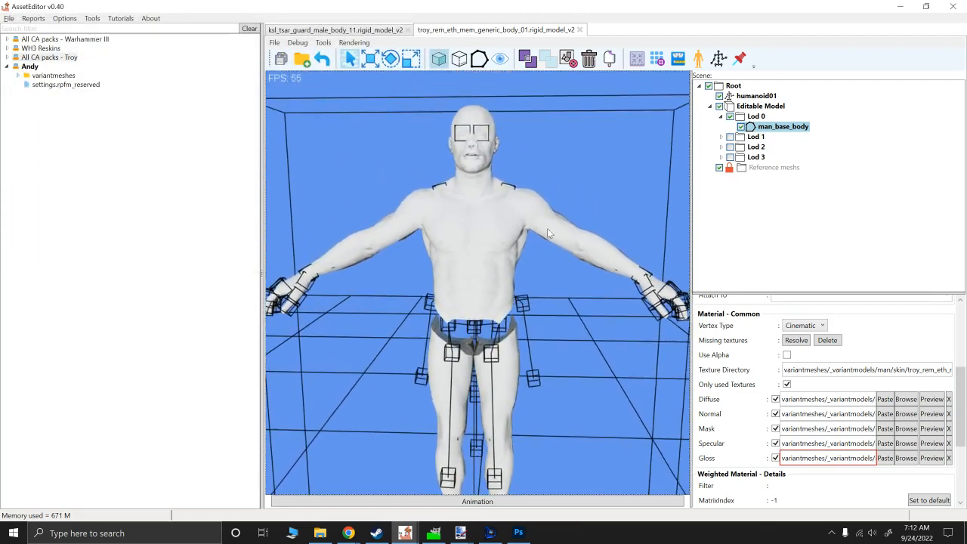
click(949, 400)
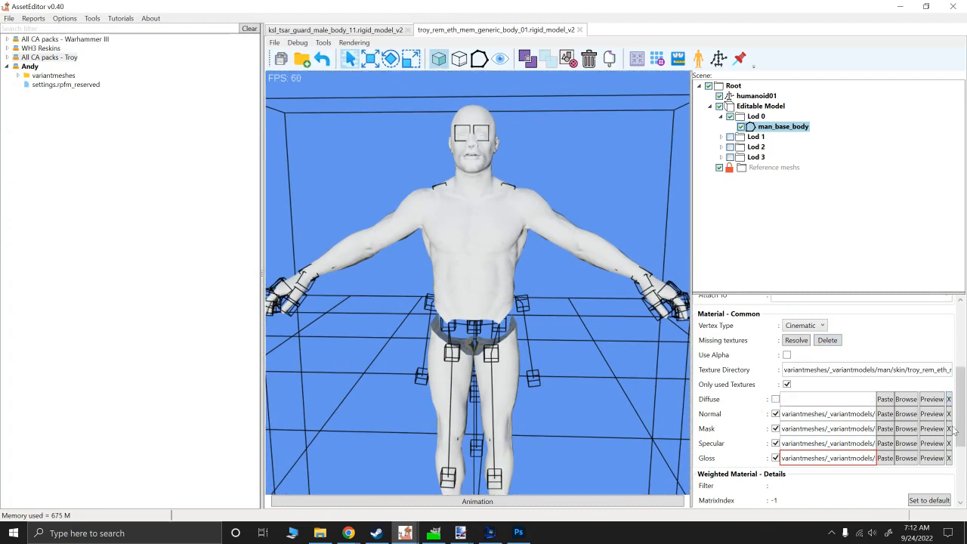
click(949, 428)
click(950, 443)
click(949, 457)
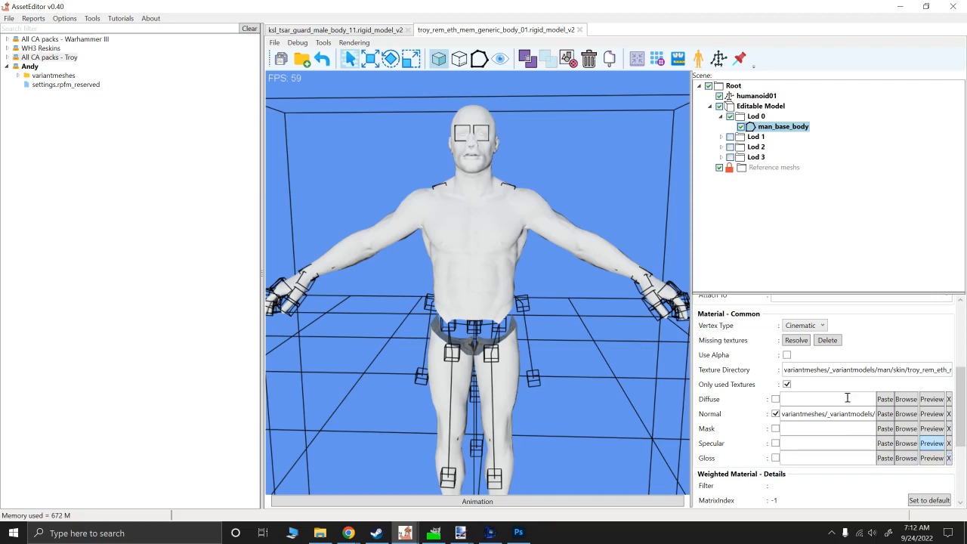
- Show all texture slots of man_base_body and assign troy_rem_eth_mem_generic_body_01_normal.dds from the Andy pack as its Normal texture
click(786, 384)
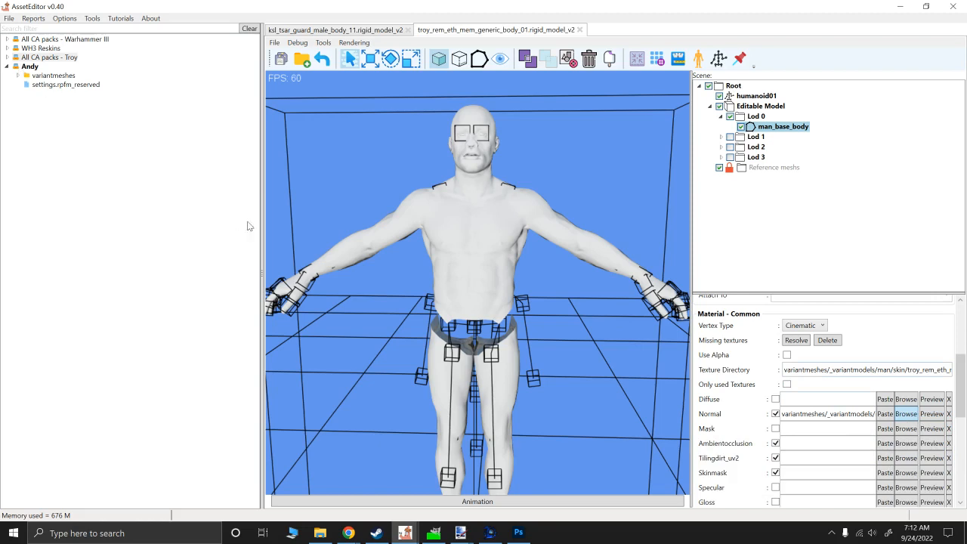
click(83, 122)
click(94, 132)
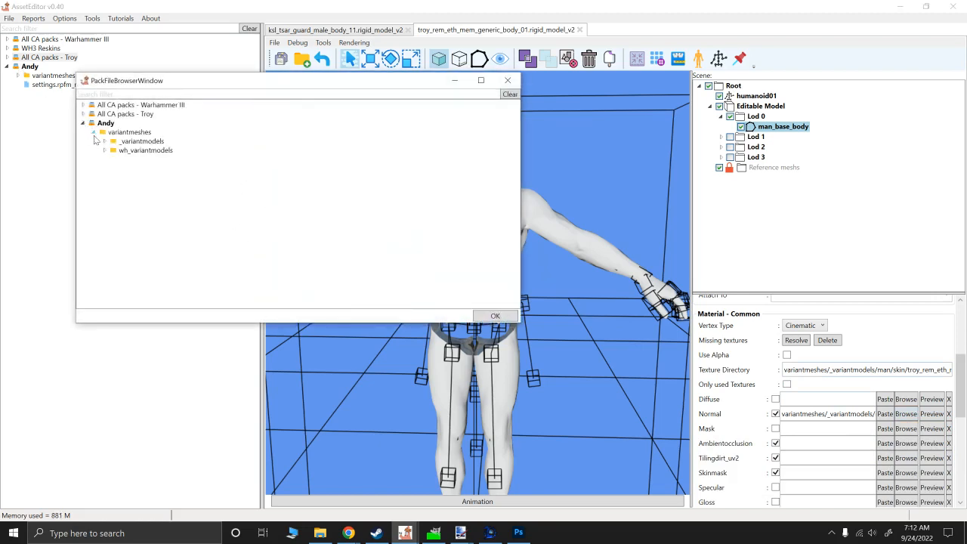
click(104, 150)
click(104, 140)
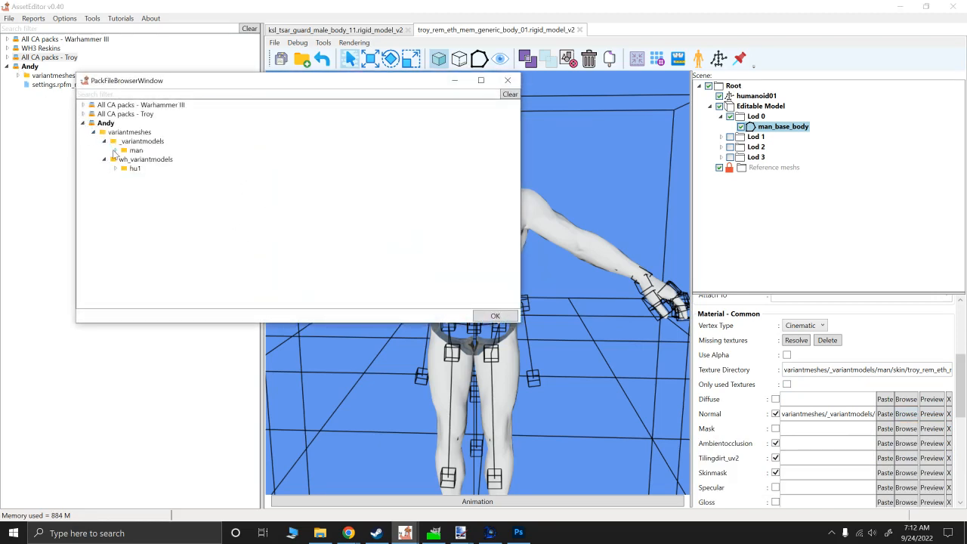
click(115, 150)
click(125, 158)
click(136, 168)
click(146, 177)
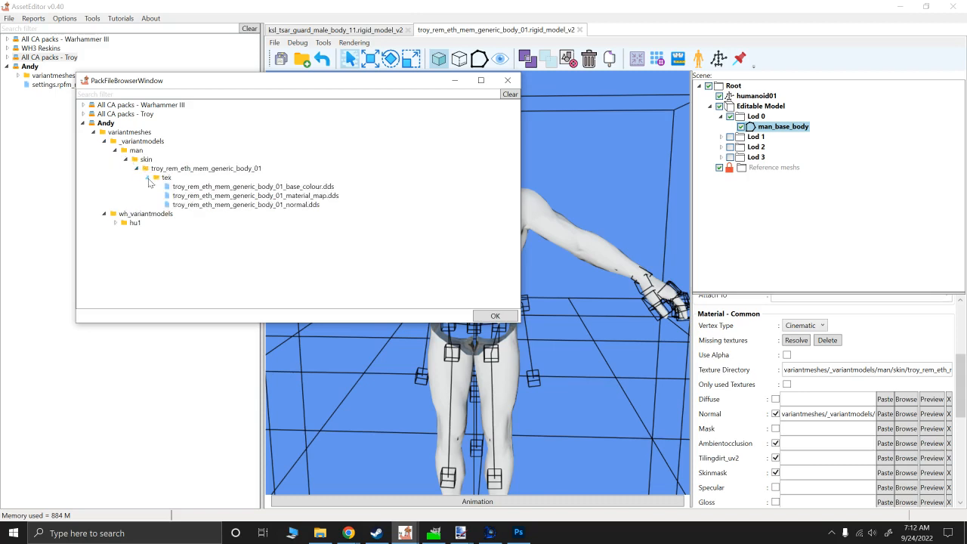
double_click(225, 205)
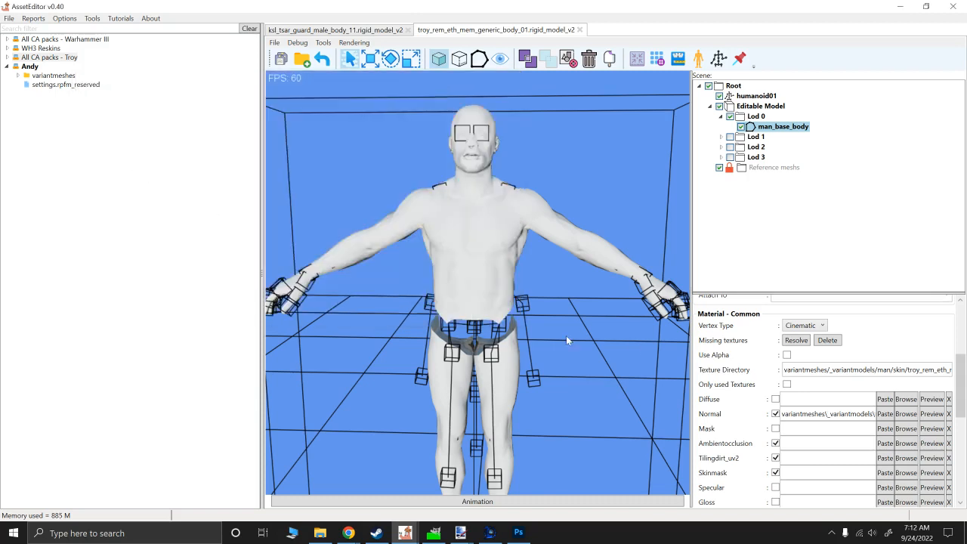
- Assign troy_rem_eth_mem_generic_body_01_base_colour.dds from the Andy pack to the BaseColour slot of man_base_body
scroll(869, 422, down, 4)
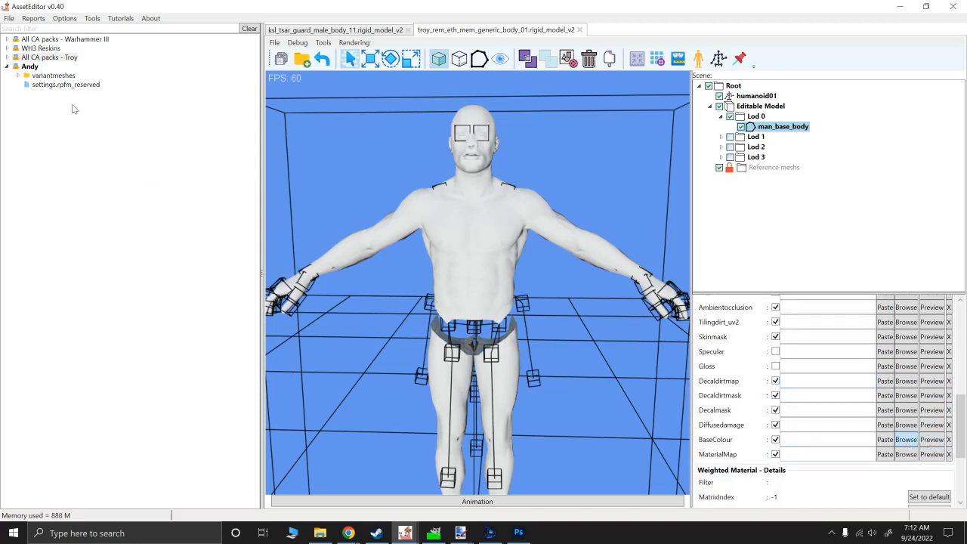
click(97, 138)
click(106, 147)
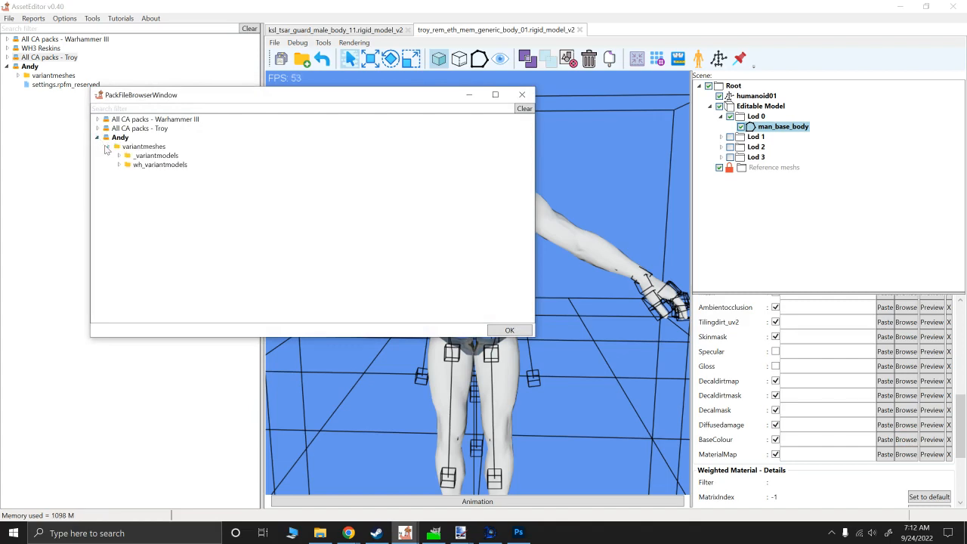
click(118, 154)
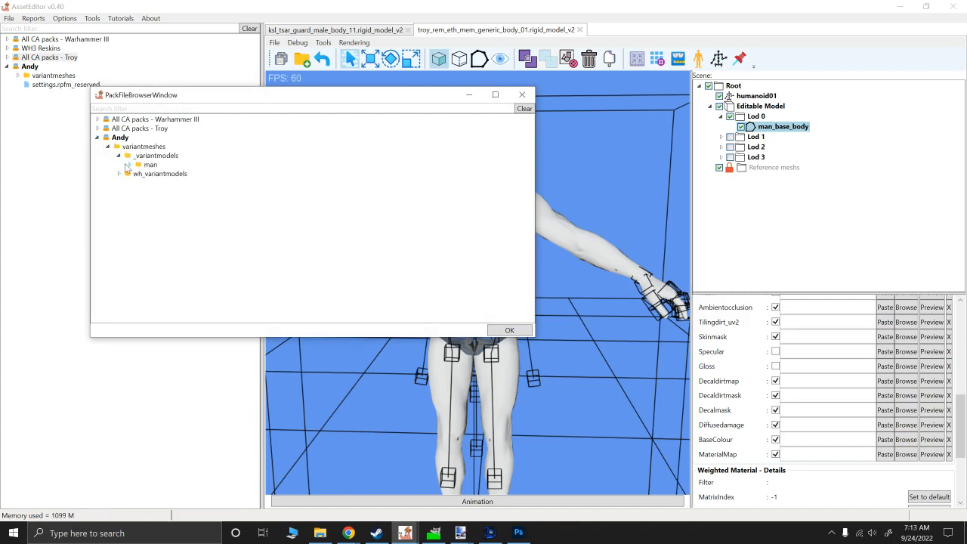
click(128, 164)
click(139, 173)
click(152, 183)
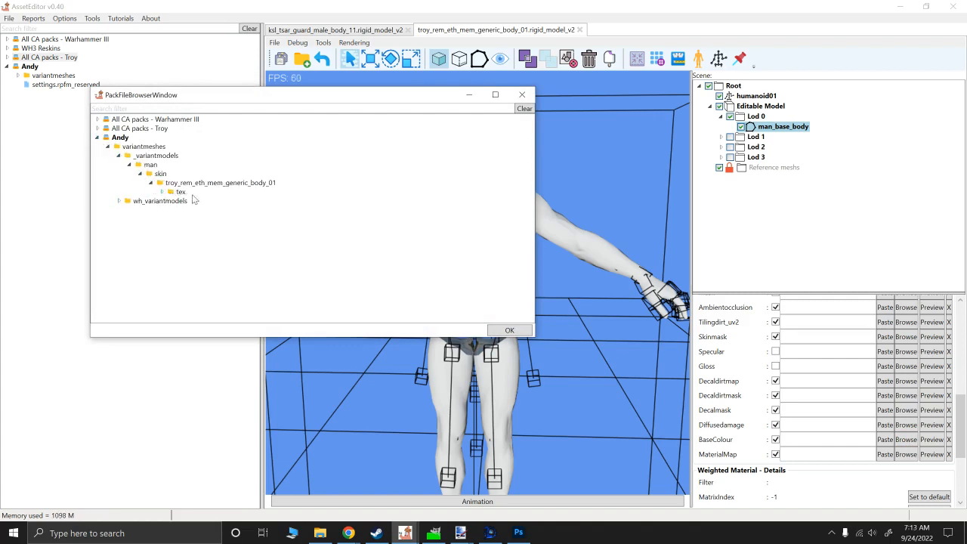
click(161, 192)
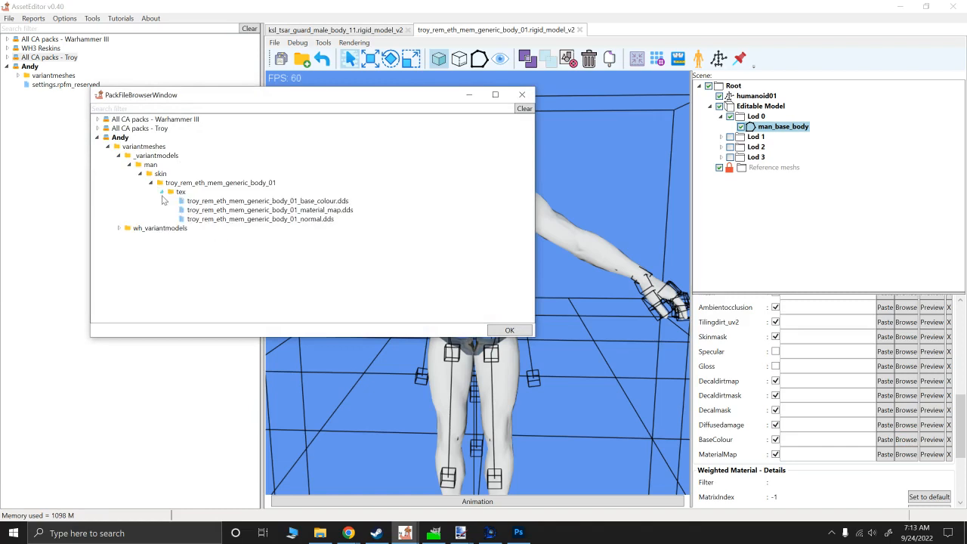
double_click(261, 202)
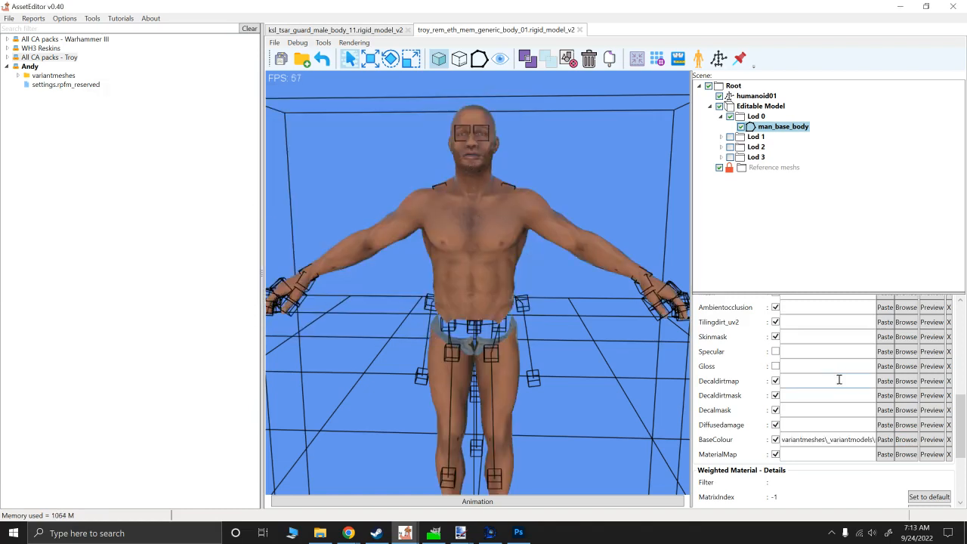
- Assign troy_rem_eth_mem_generic_body_01_material_map.dds from the Andy pack to the MaterialMap slot of man_base_body
click(909, 461)
click(112, 151)
click(121, 161)
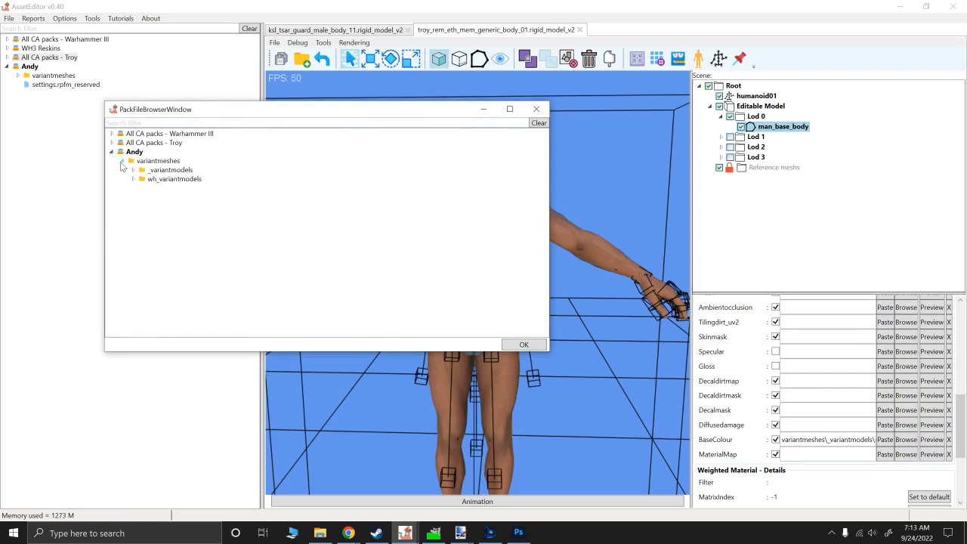
click(132, 170)
click(142, 179)
click(153, 188)
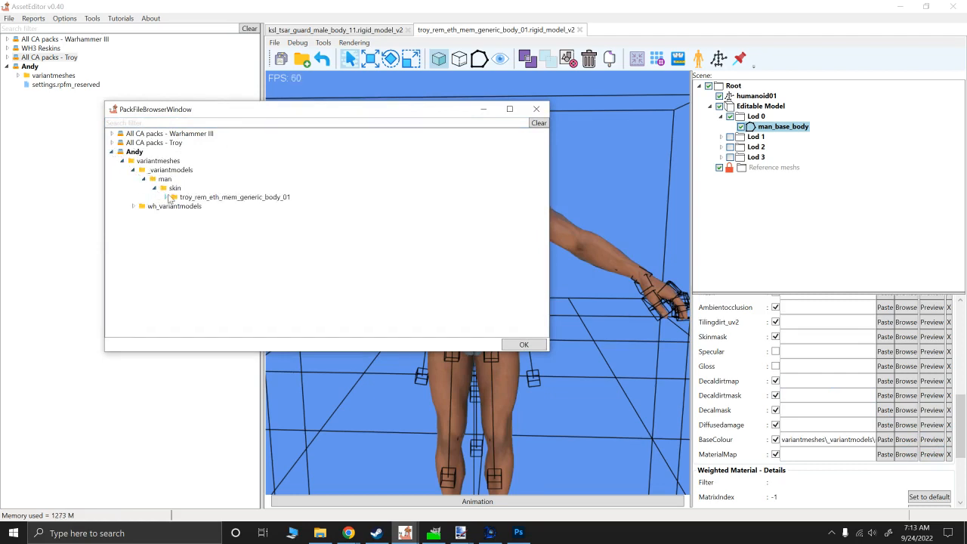
click(164, 197)
click(178, 207)
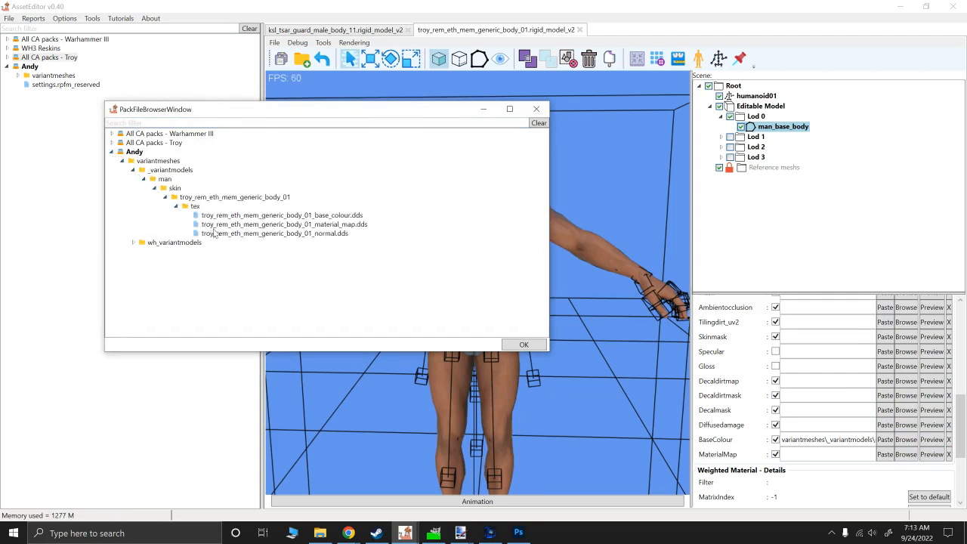
click(221, 225)
double_click(221, 225)
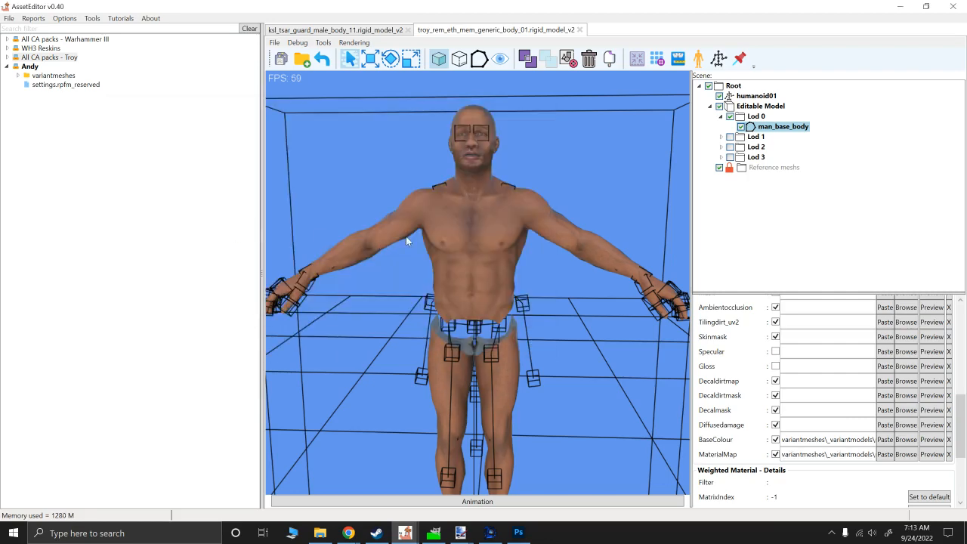
- Inspect the textured body model and limit the material's texture list to only used textures
alt+drag(466, 230, 504, 270)
alt+scroll(506, 257, down, 2)
alt+scroll(477, 271, up, 3)
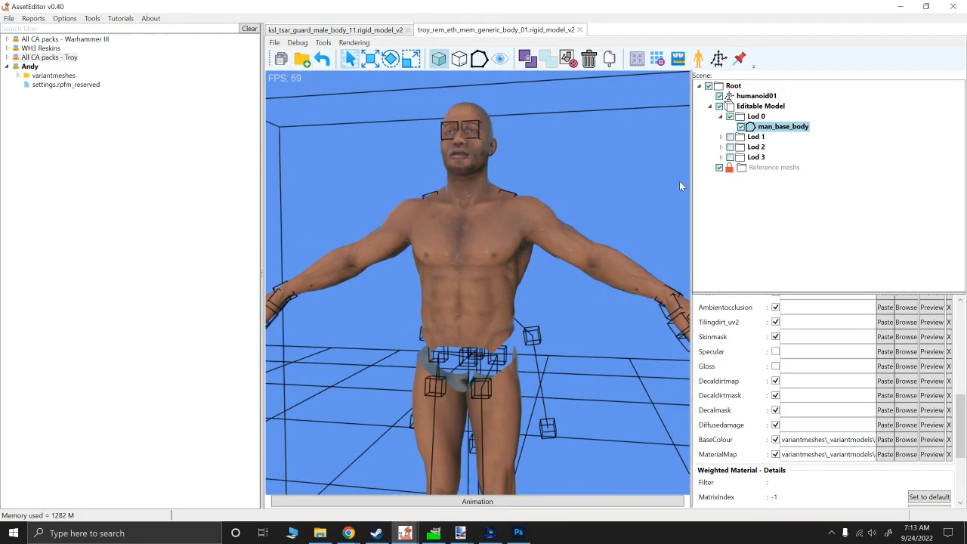
alt+drag(544, 167, 559, 171)
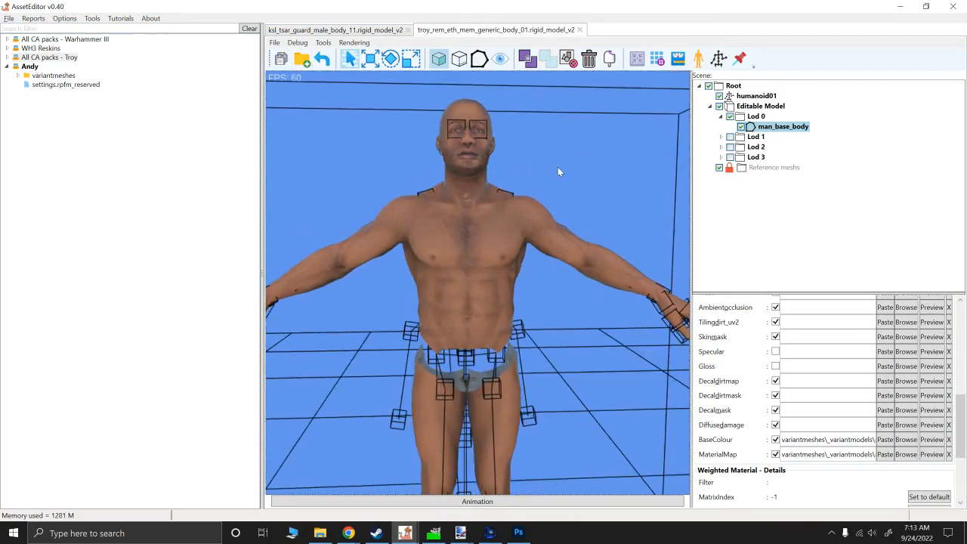
scroll(868, 363, up, 5)
click(786, 412)
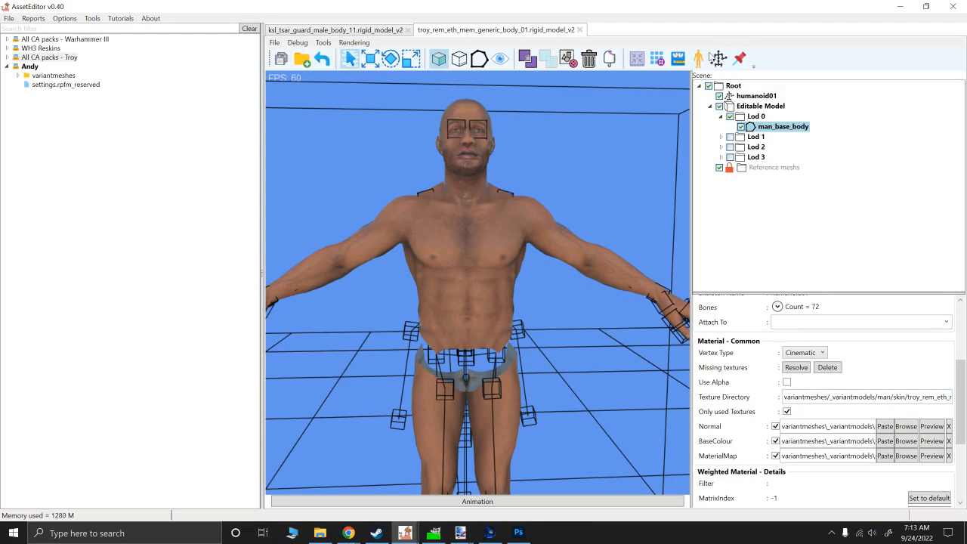
- Preview the textured body playing its idle animation, hide the animation controls, and view the model from another angle
click(515, 502)
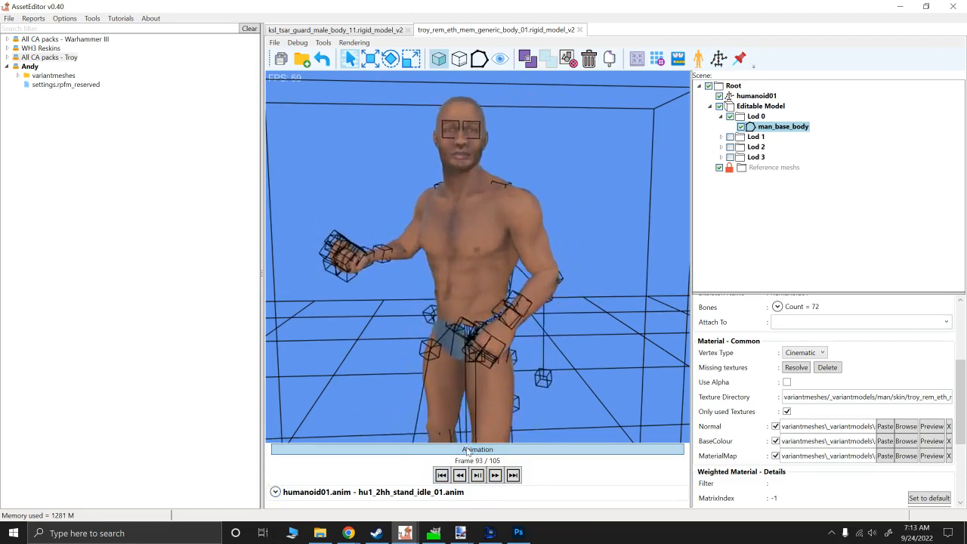
click(467, 451)
mouse_move(436, 257)
alt+mouse_down()
mouse_move(481, 269)
mouse_move(433, 271)
alt+mouse_up()
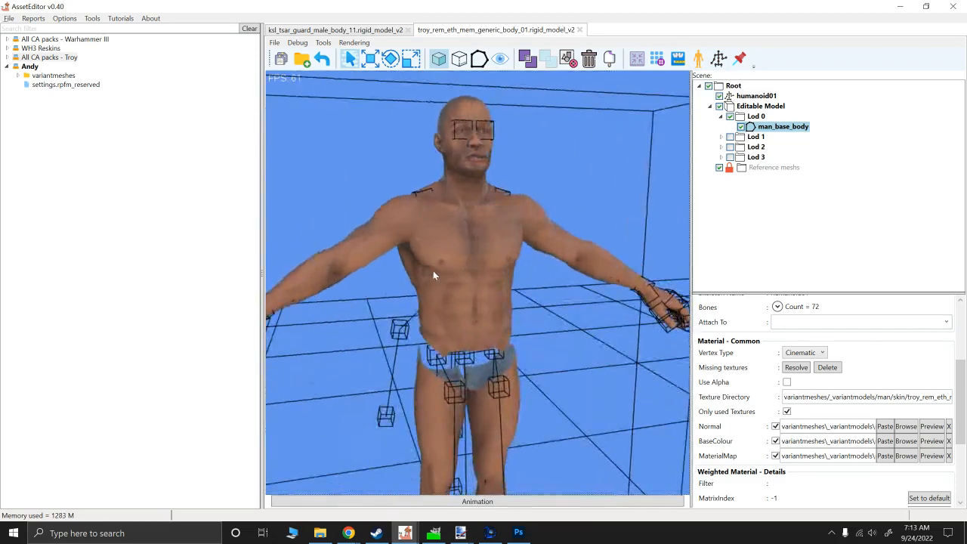
- Generate reduced-mesh LODs for the body model, and save both the model and the Andy pack
click(658, 60)
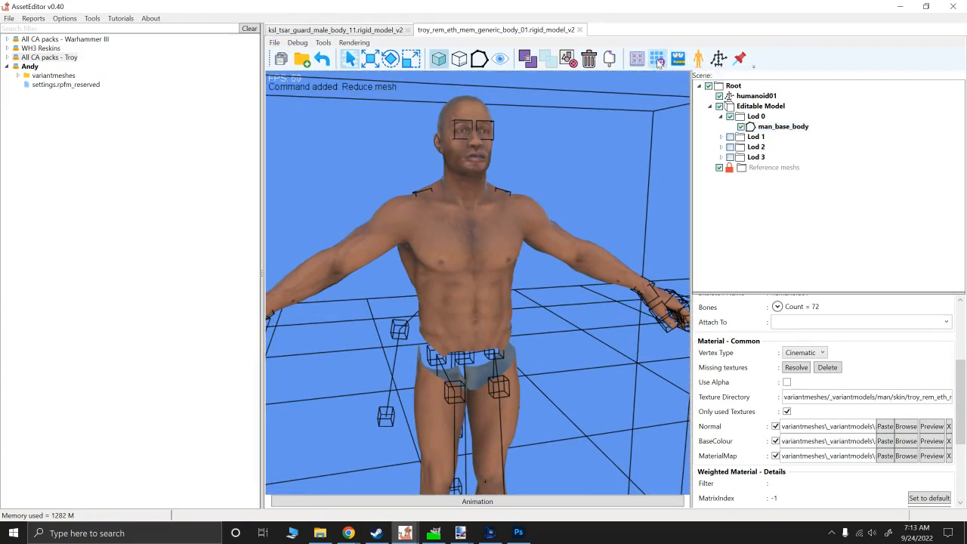
click(282, 60)
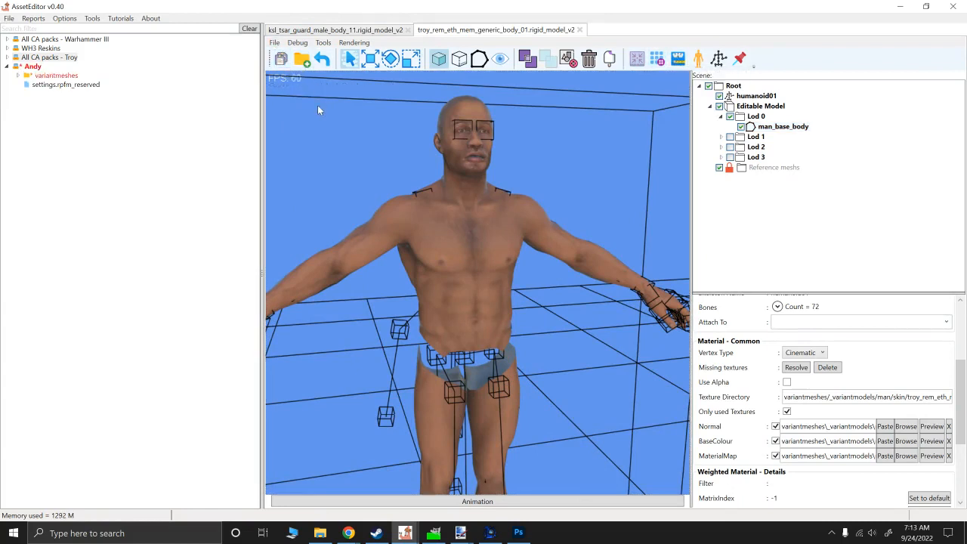
right_click(34, 67)
click(63, 131)
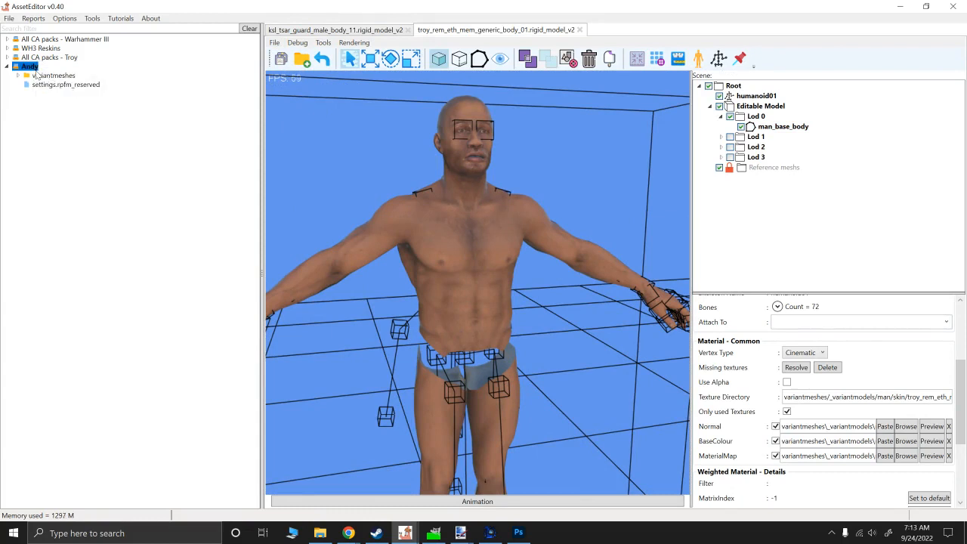
- Examine the Andy pack's contents, from wh_variantmodels/hu1/brt to the tex folder of troy_rem_eth_mem_generic_body_01
click(17, 75)
click(27, 84)
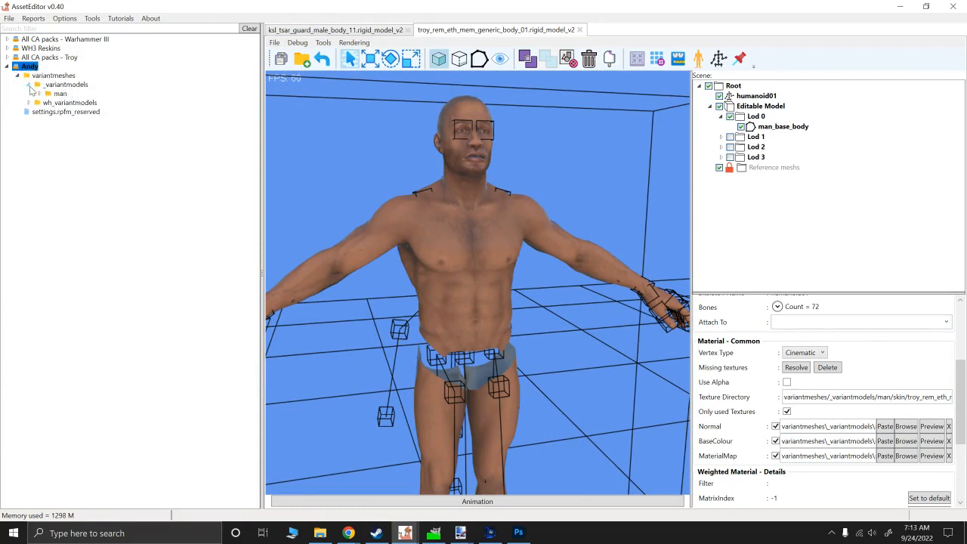
click(28, 102)
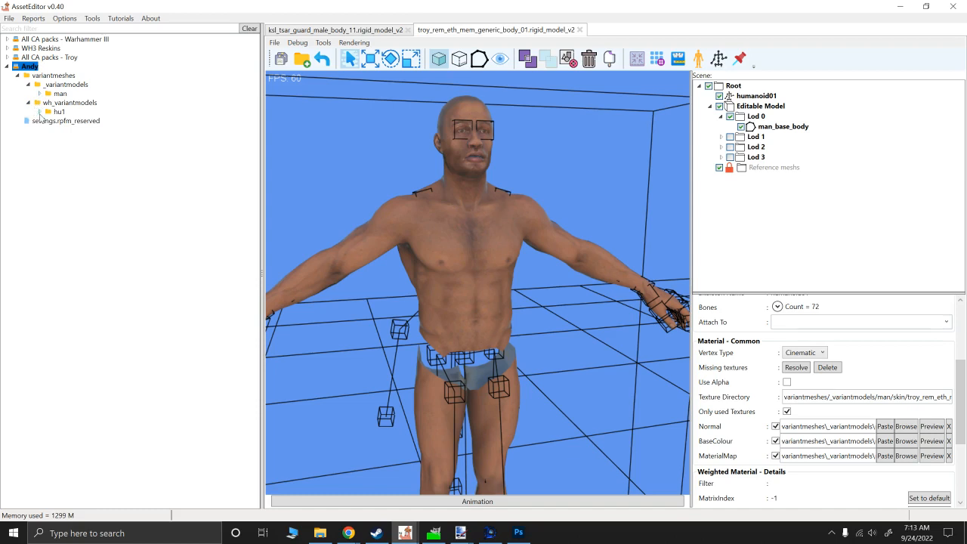
click(39, 112)
click(49, 121)
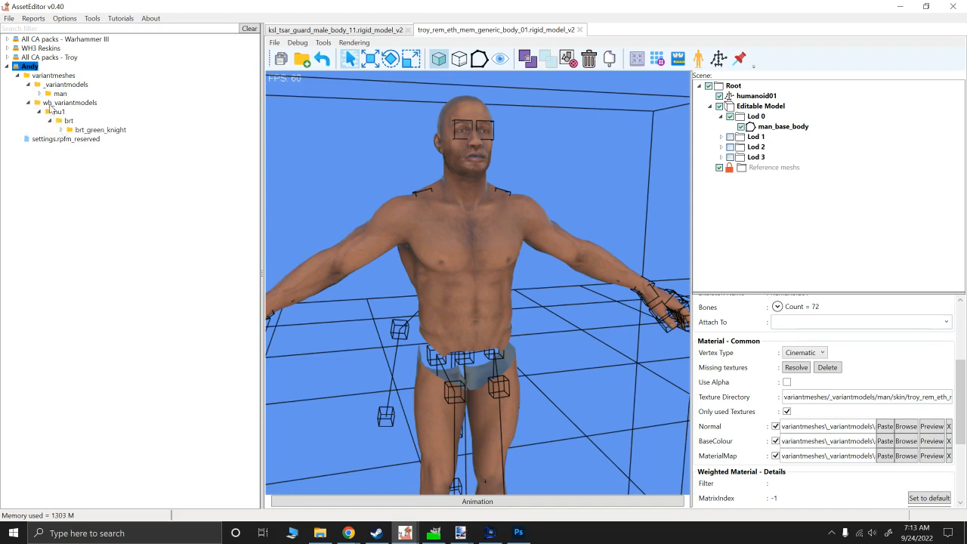
click(39, 94)
click(49, 102)
click(60, 111)
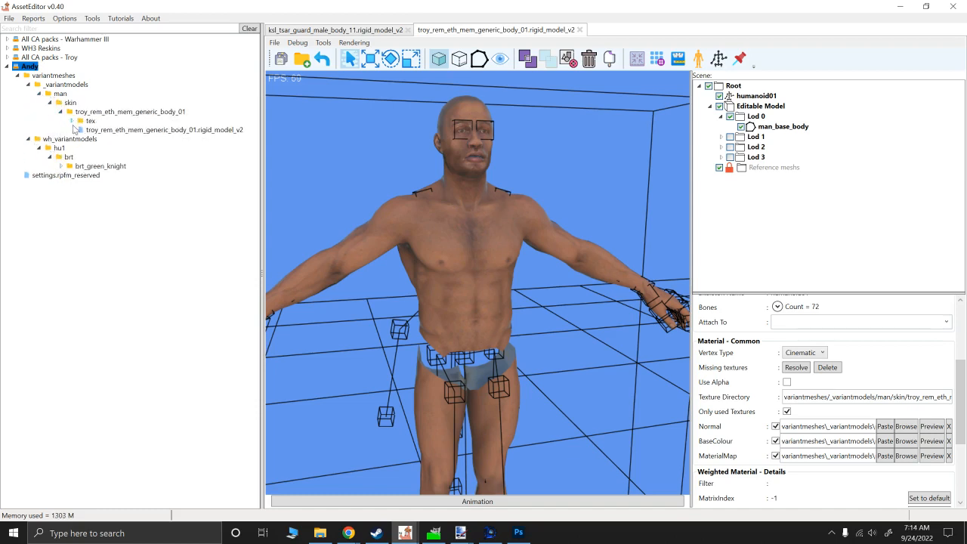
click(71, 121)
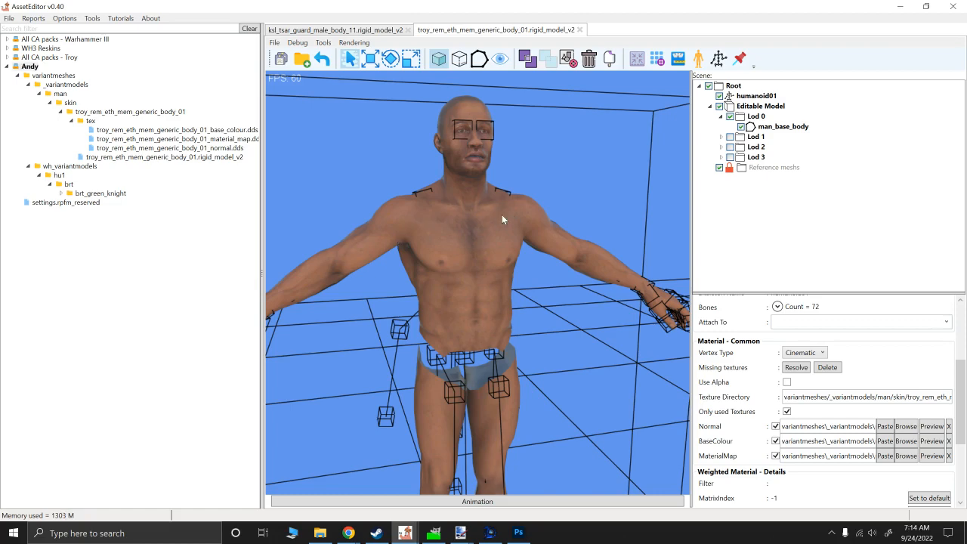
- Inspect the textured body model in the viewport and clear the mesh selection
alt+drag(501, 215, 495, 216)
alt+right_drag(495, 215, 492, 287)
alt+scroll(482, 292, down, 6)
alt+drag(480, 293, 484, 291)
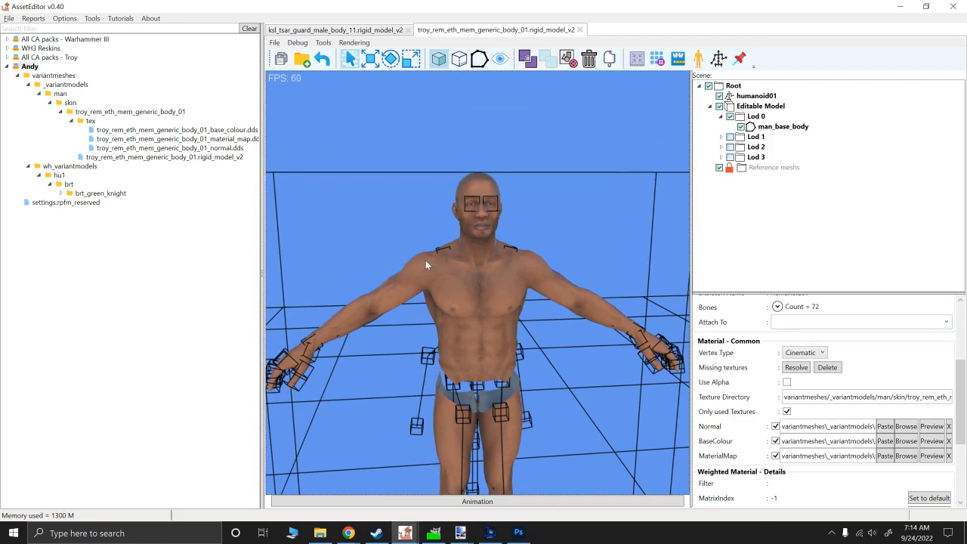
click(382, 227)
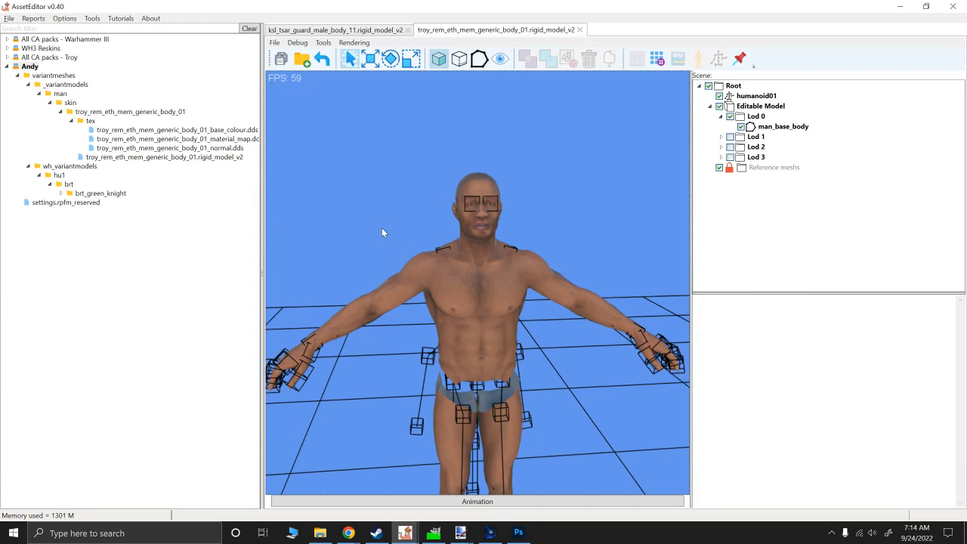
alt+drag(381, 227, 393, 232)
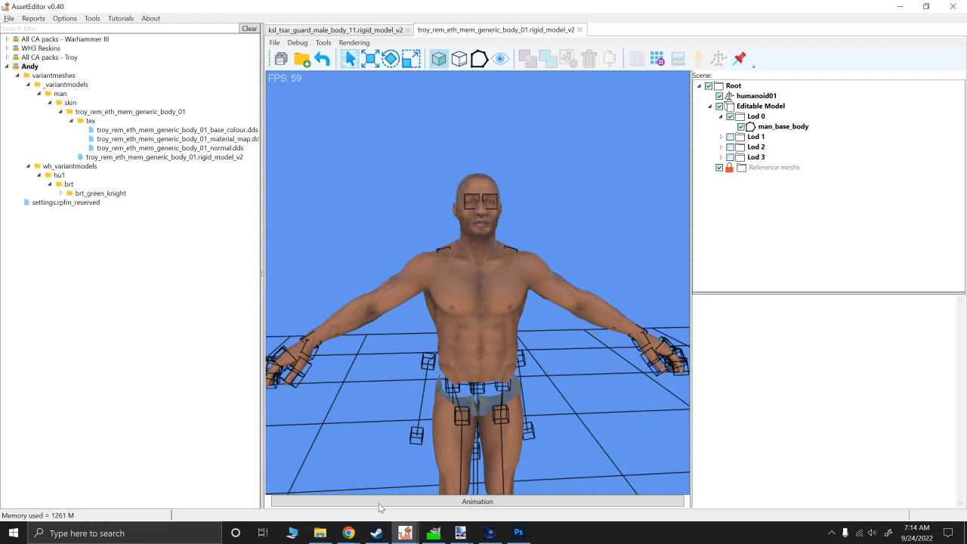
mouse_move(348, 532)
click(250, 475)
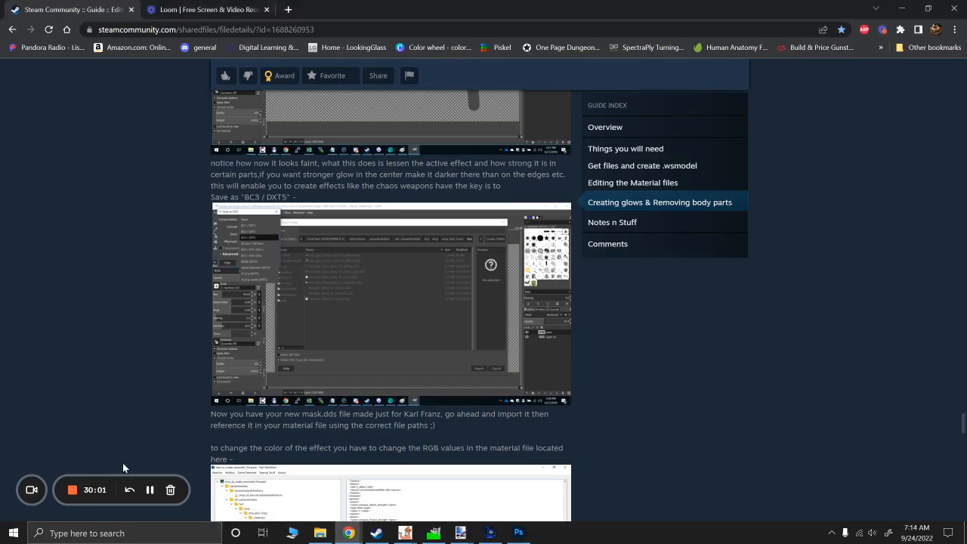